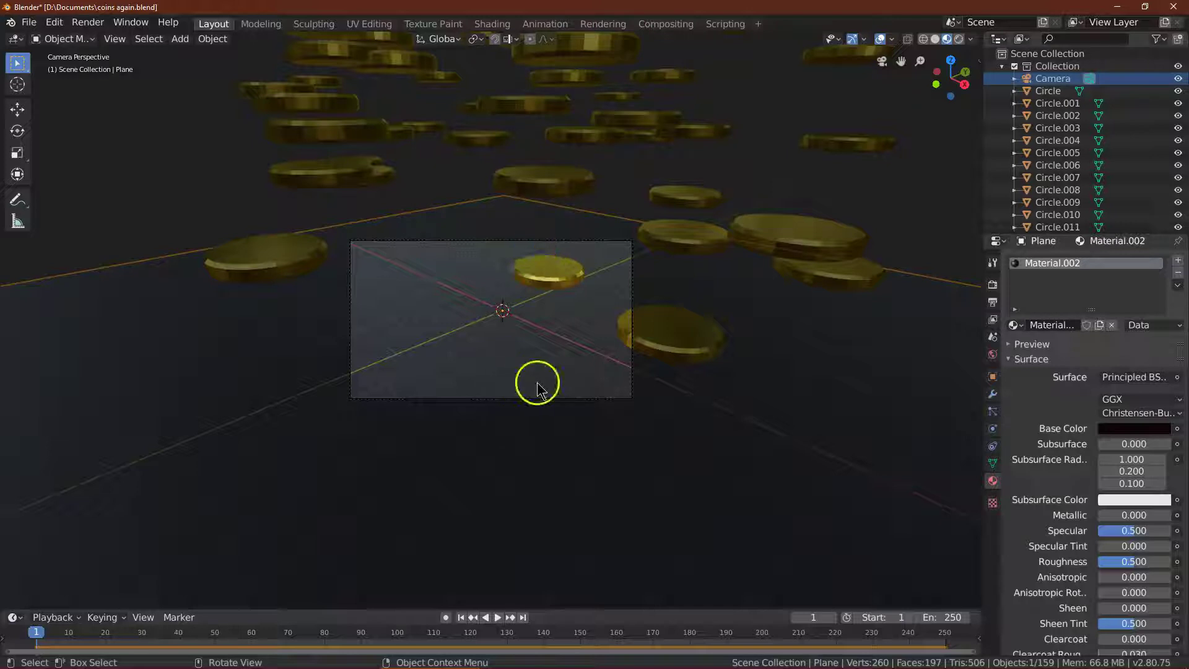
Step: Play the finished gold coin simulation and pause it around frame 222
click(497, 618)
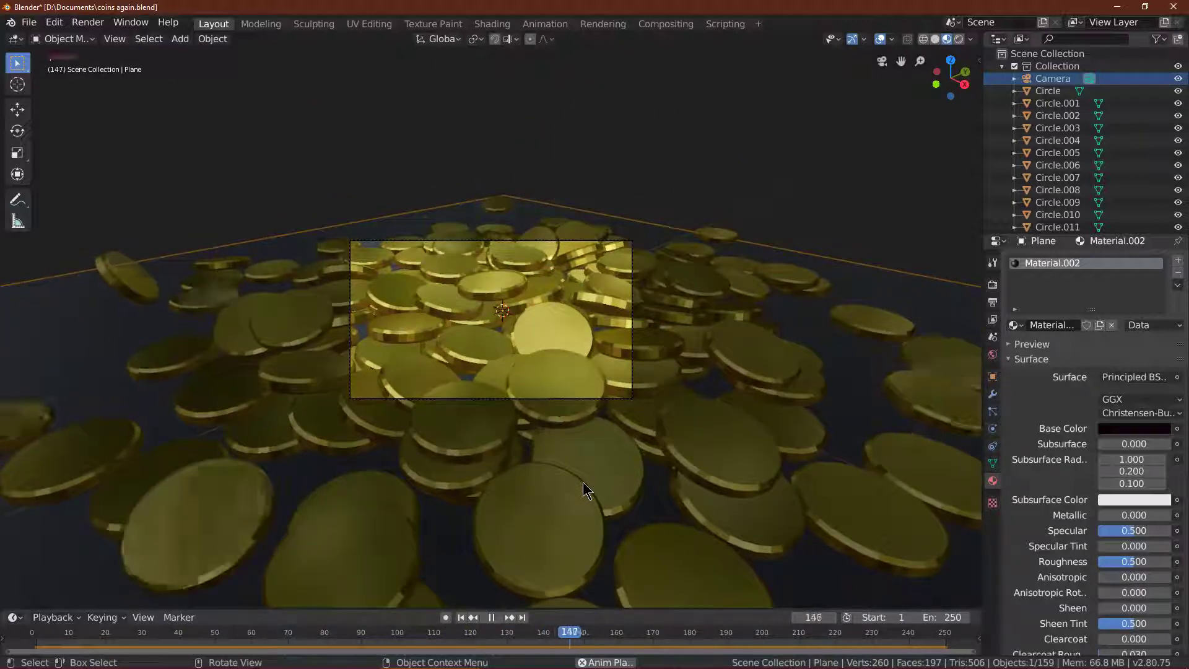
click(492, 617)
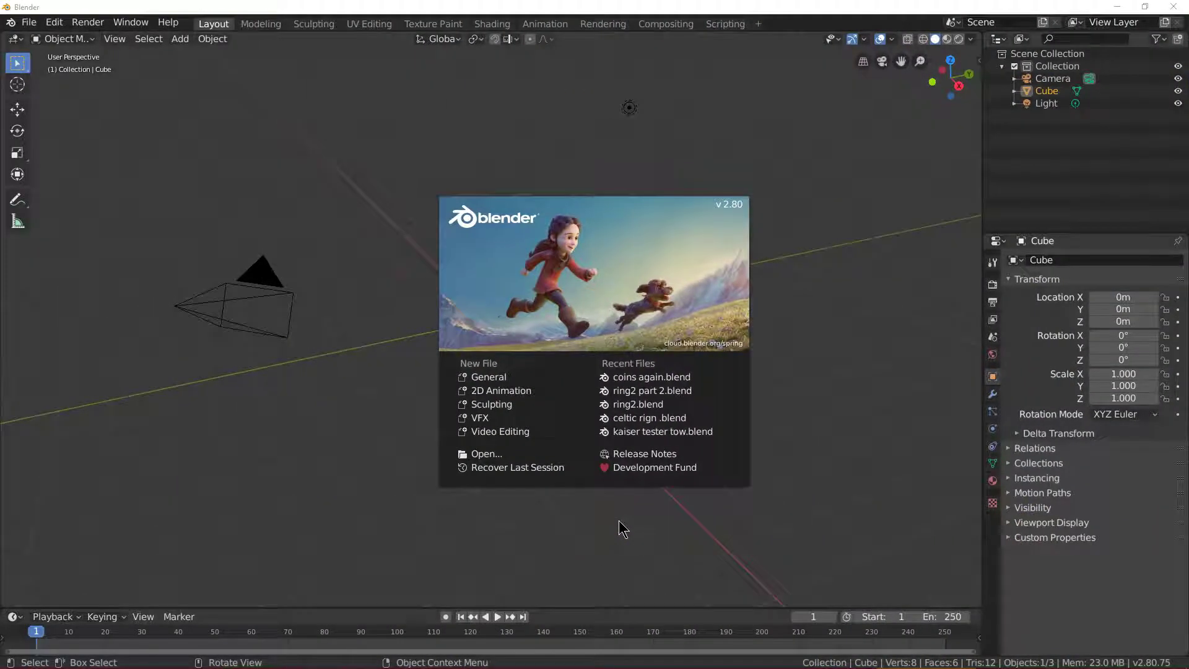
Step: Start a General scene and delete the default Cube and Light, keeping only the camera
click(495, 377)
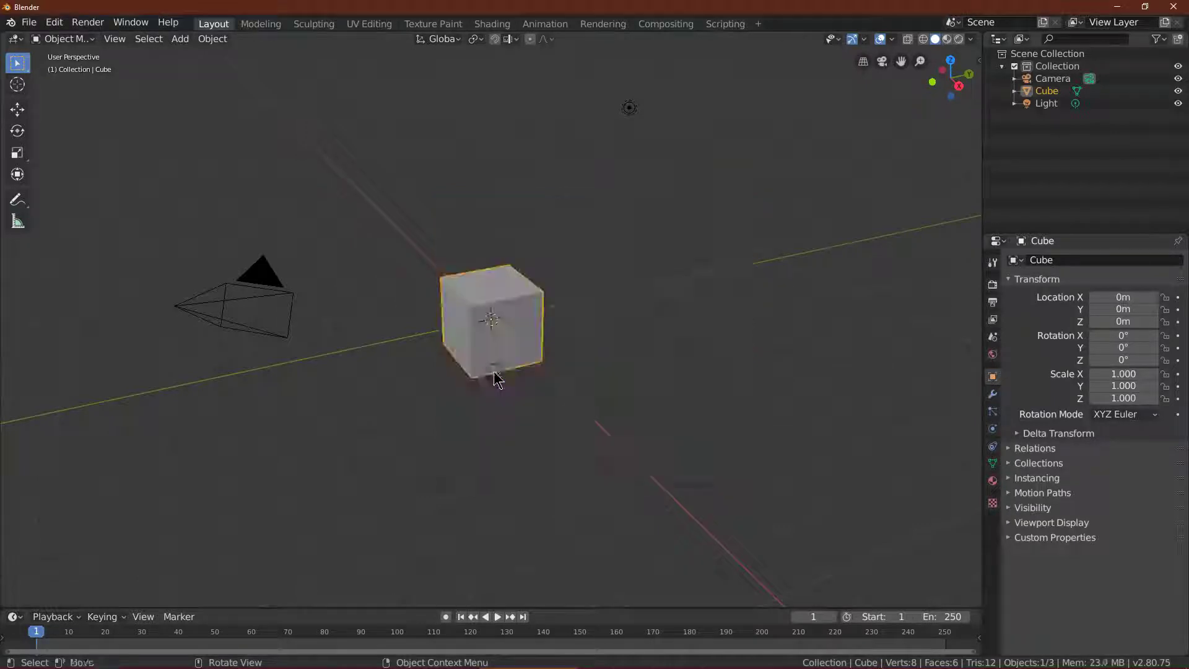
right_click(529, 328)
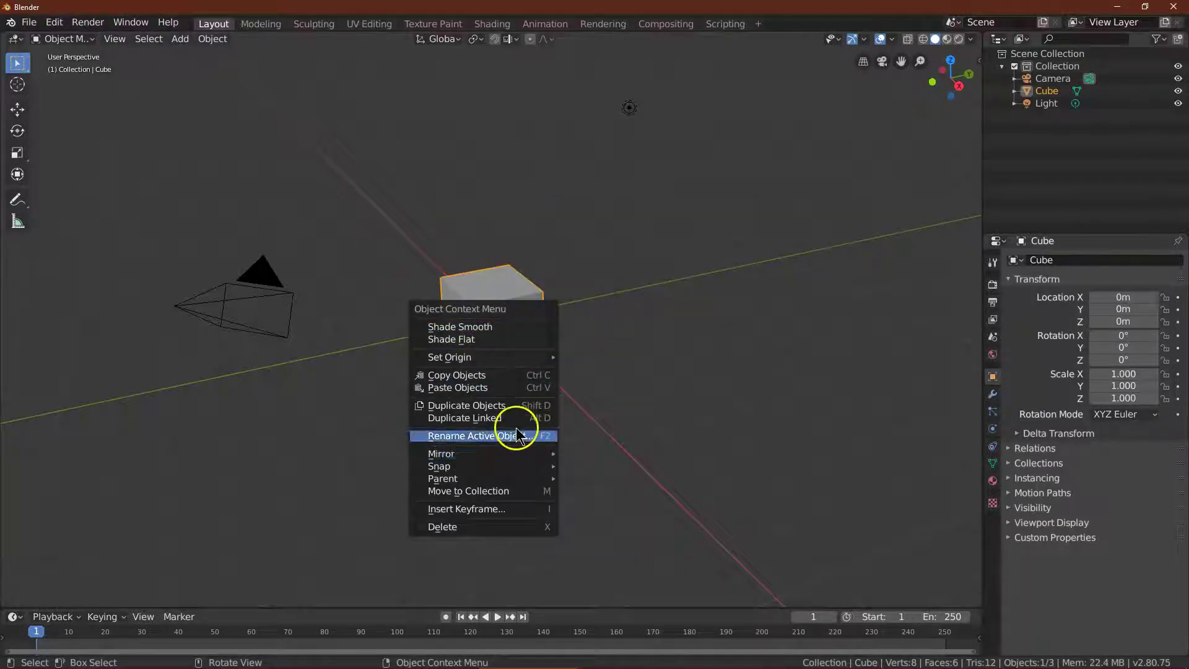
click(502, 528)
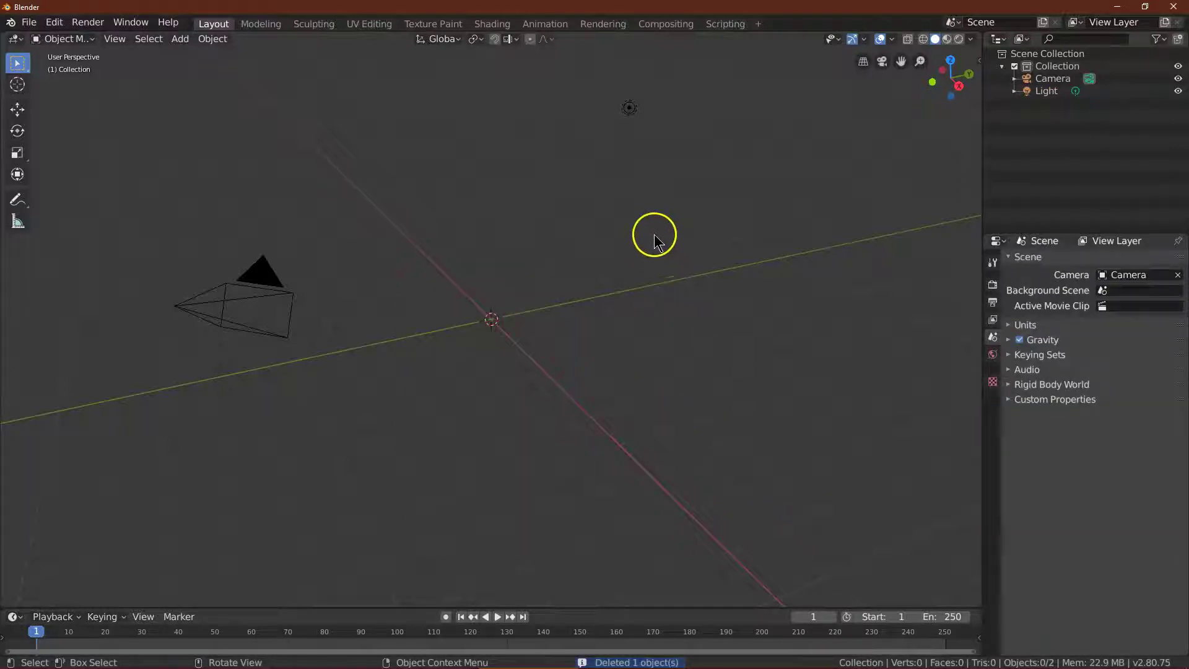
click(630, 108)
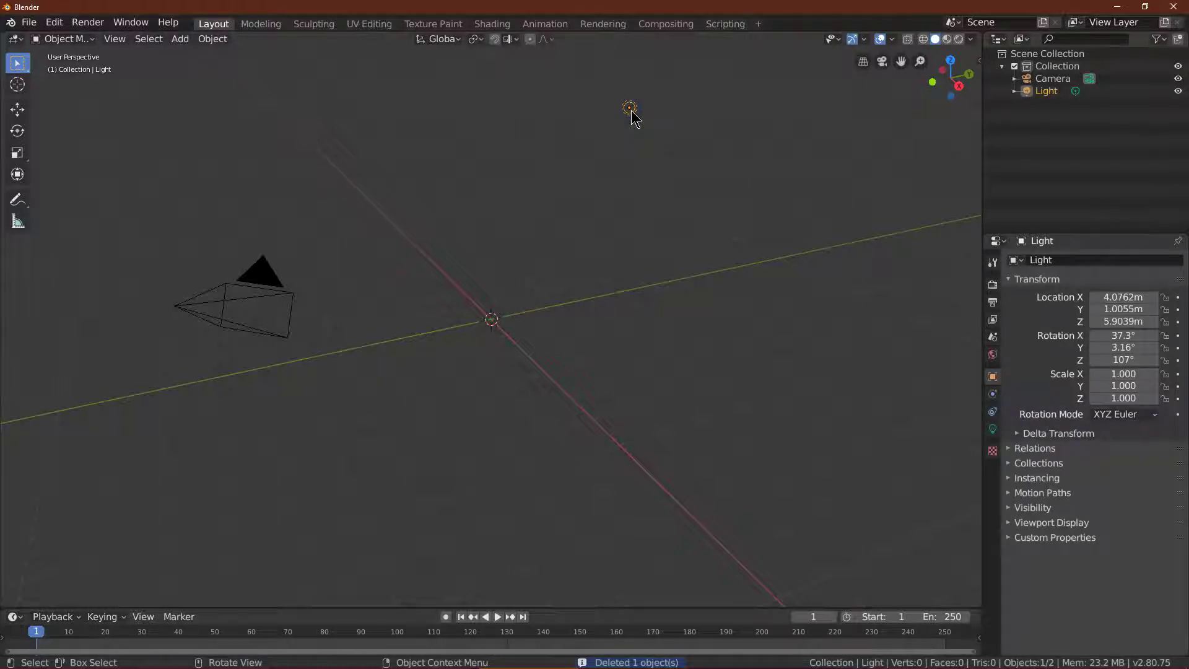
right_click(631, 113)
click(582, 228)
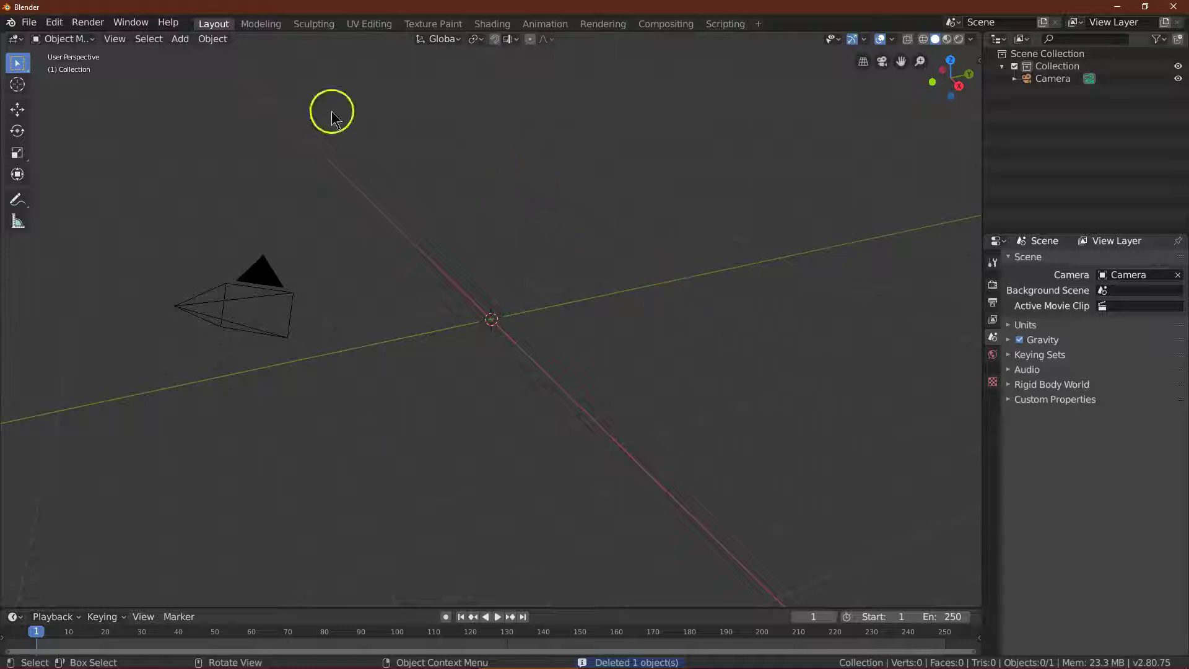
click(182, 39)
Step: Add a circle mesh and switch it to Edit Mode
mouse_move(201, 53)
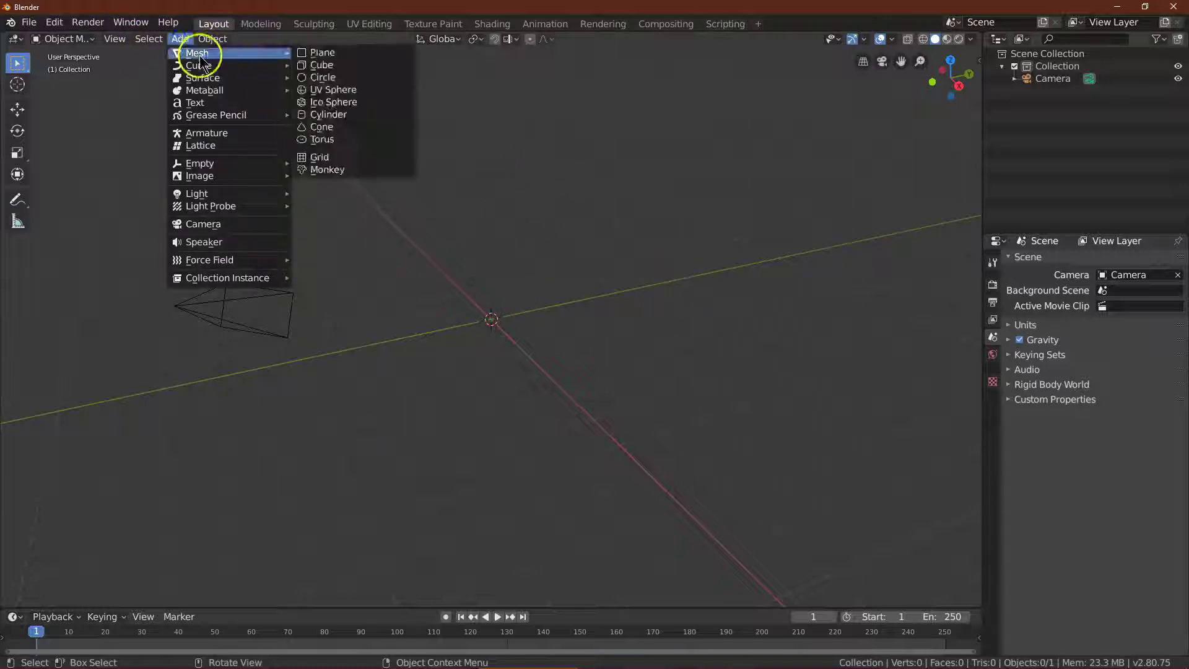
click(357, 80)
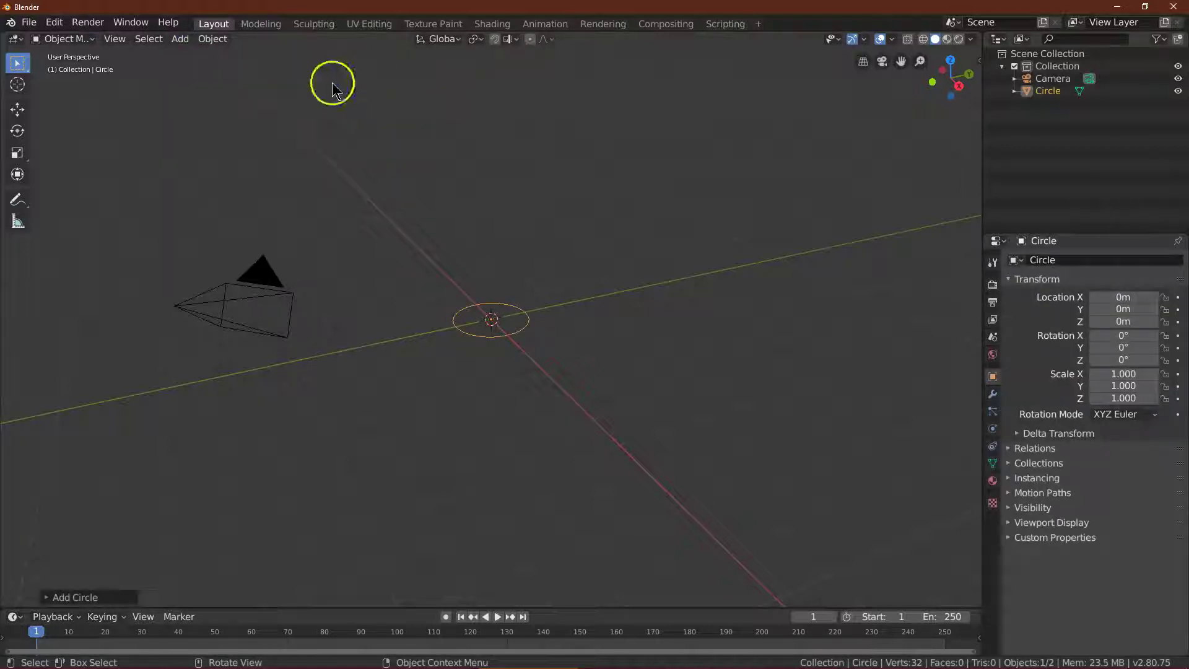
click(62, 39)
click(87, 70)
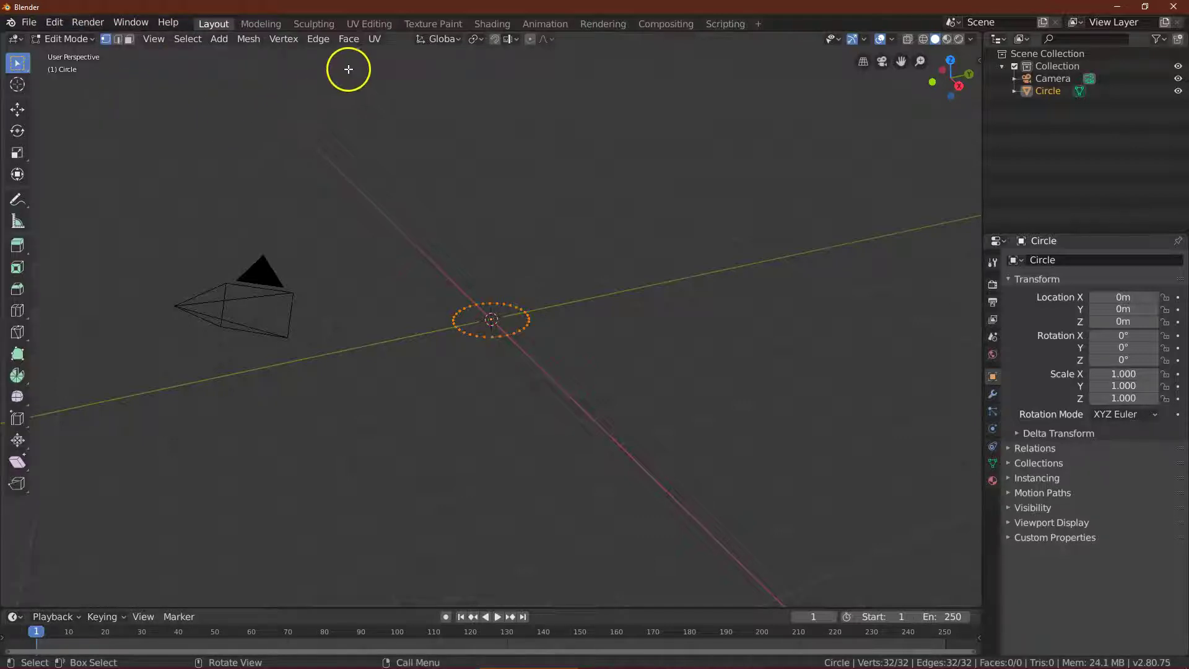
Step: Fill the circle outline with a single face using New Edge/Face from Vertices
click(318, 41)
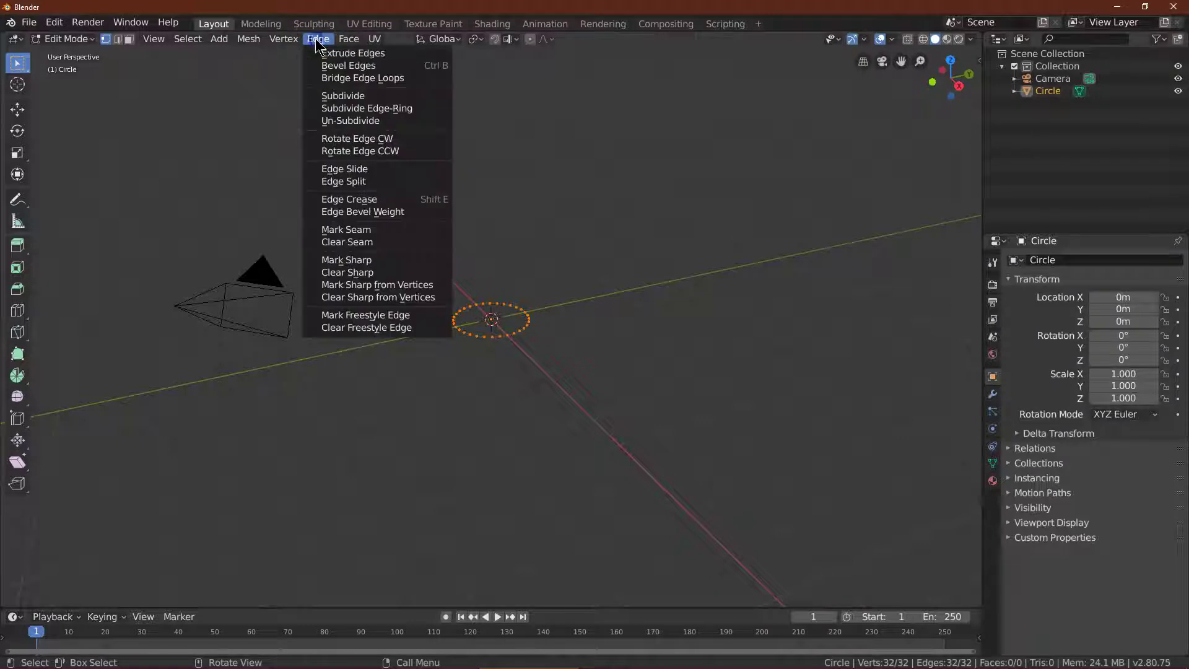
click(350, 39)
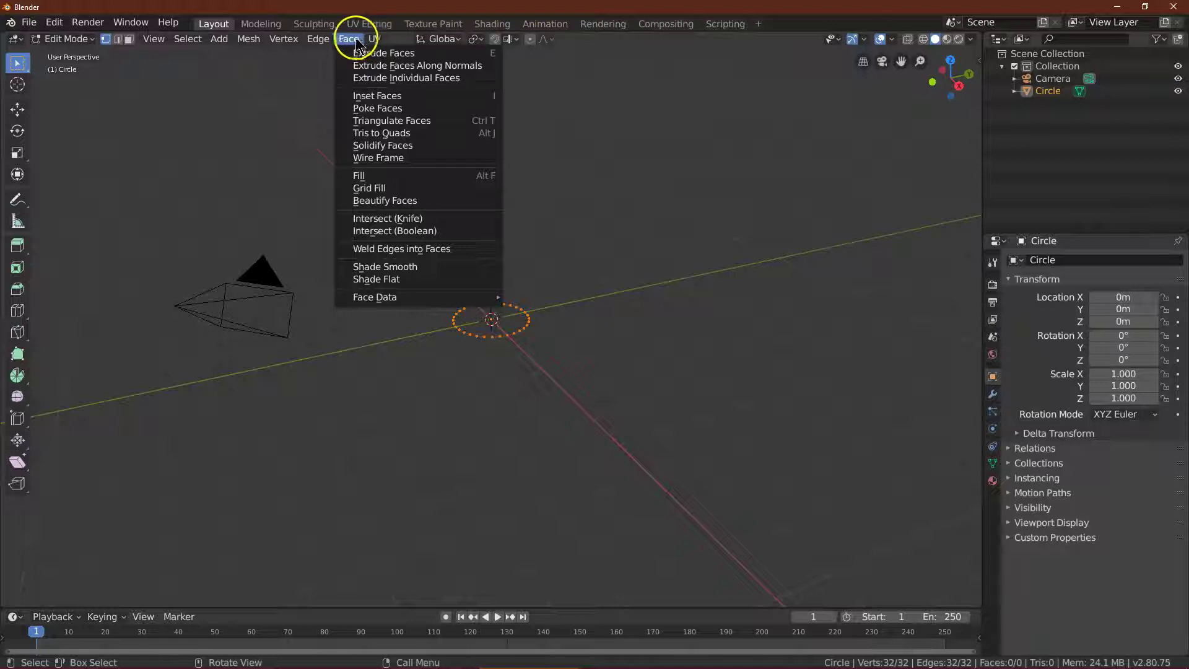
mouse_move(275, 44)
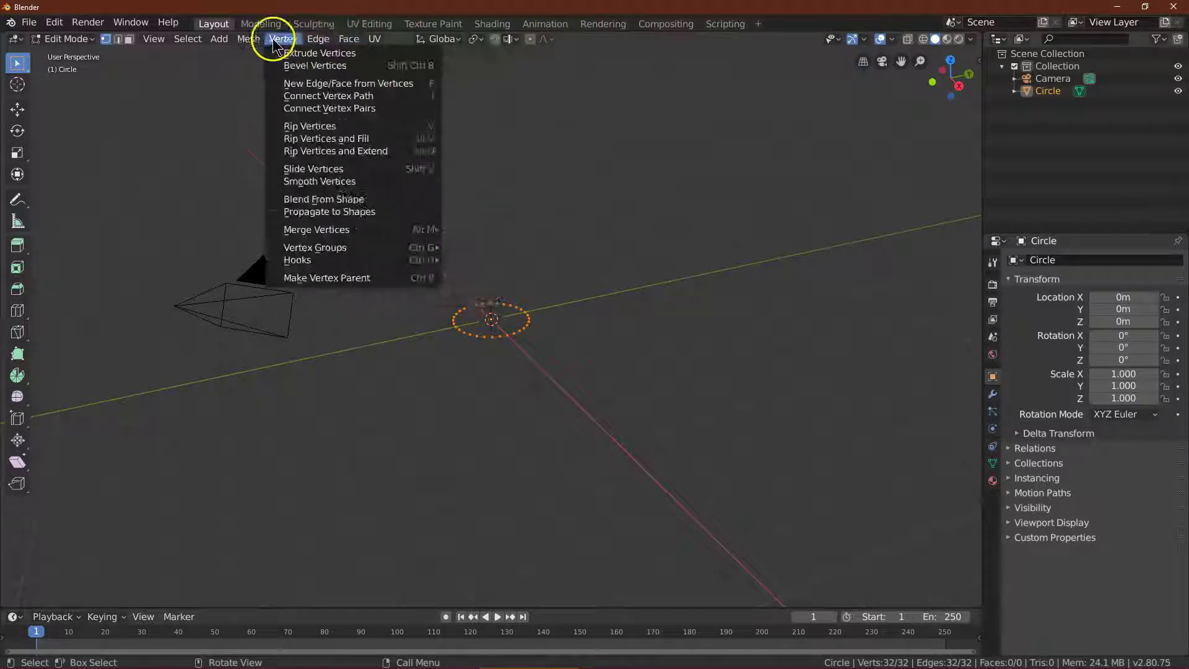
click(382, 85)
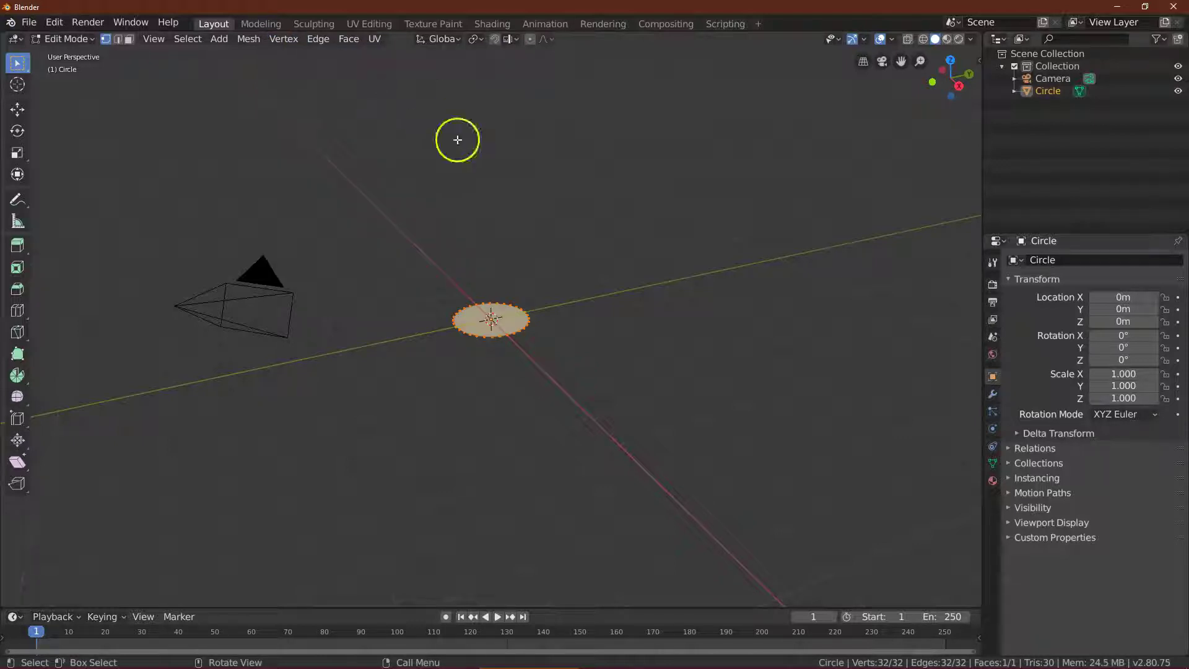
Step: Extrude the circle face 0.35 m along Z into a thick disc, then deselect it
click(347, 39)
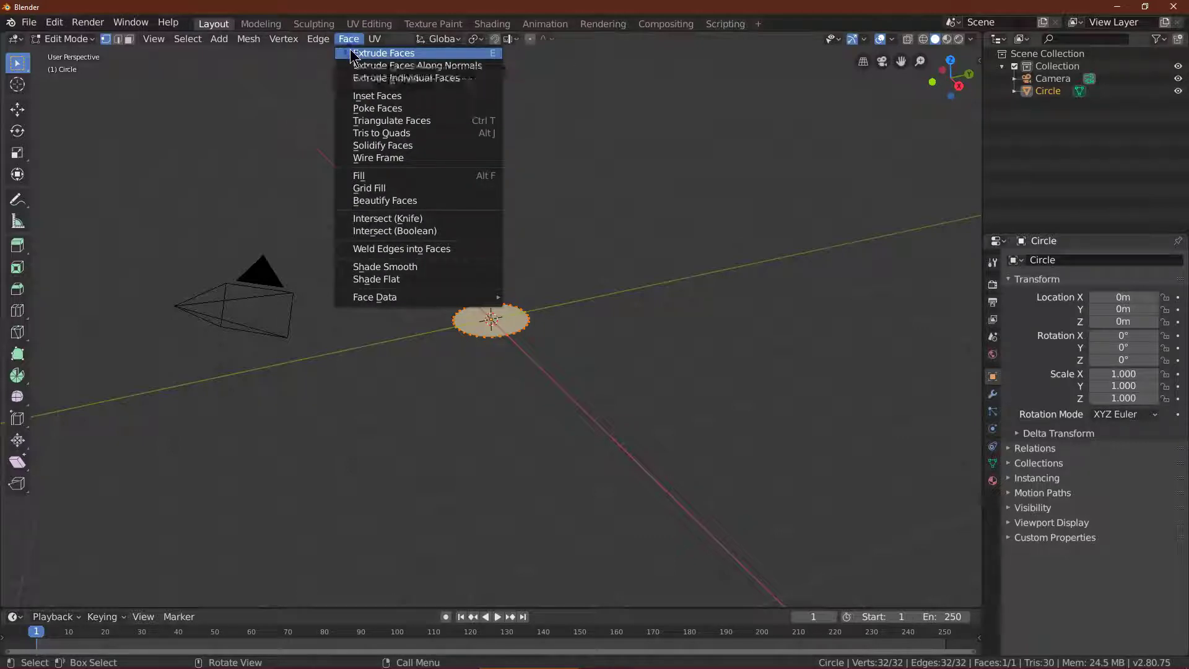
click(351, 56)
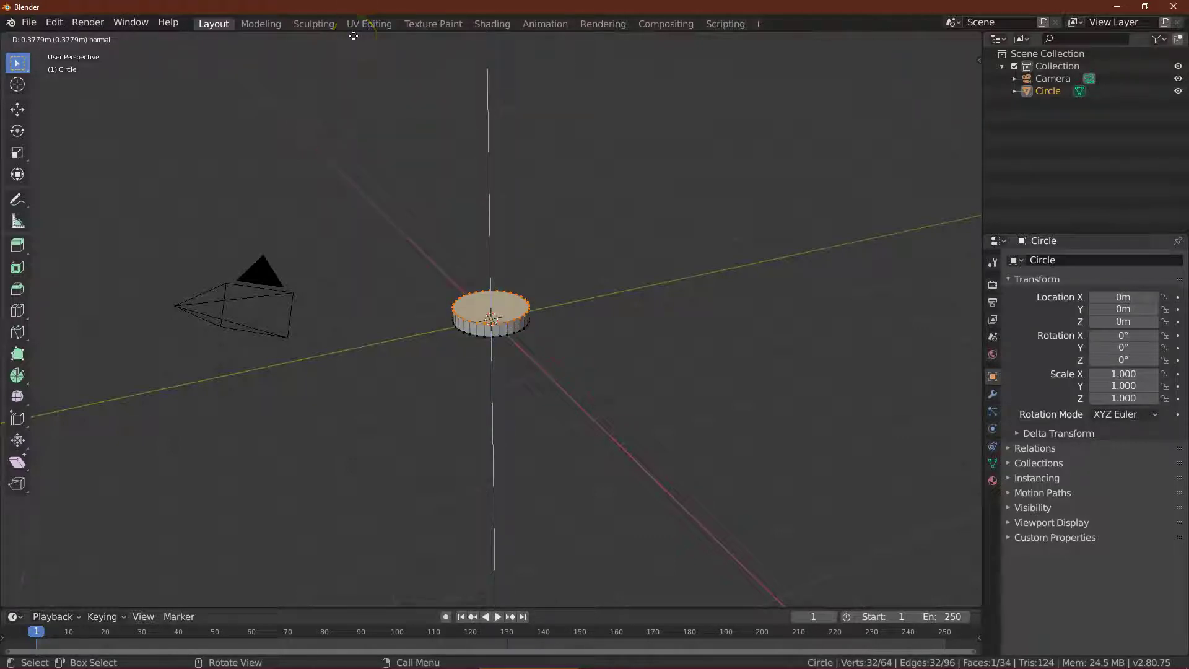
click(354, 36)
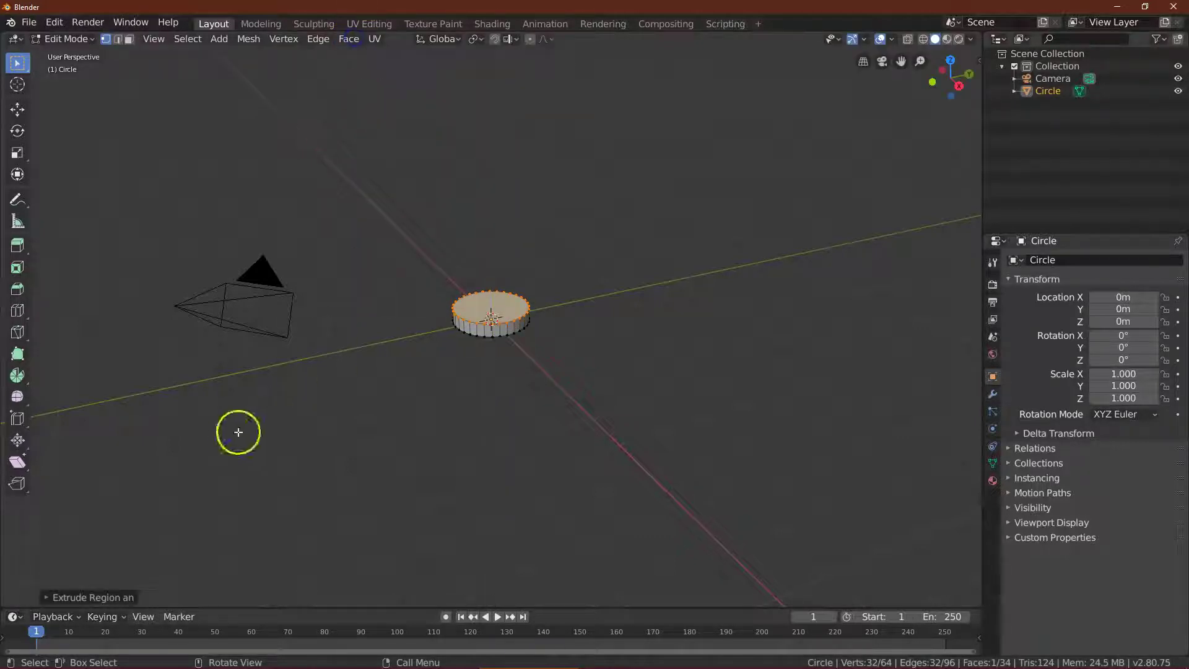
click(84, 598)
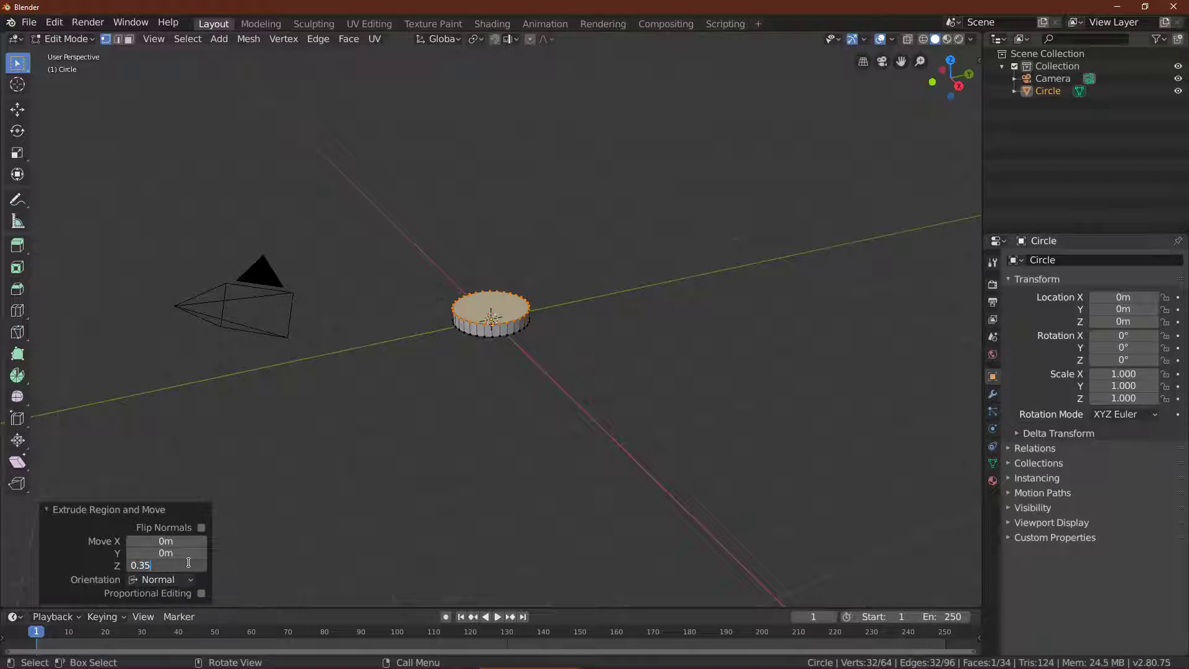
key(Return)
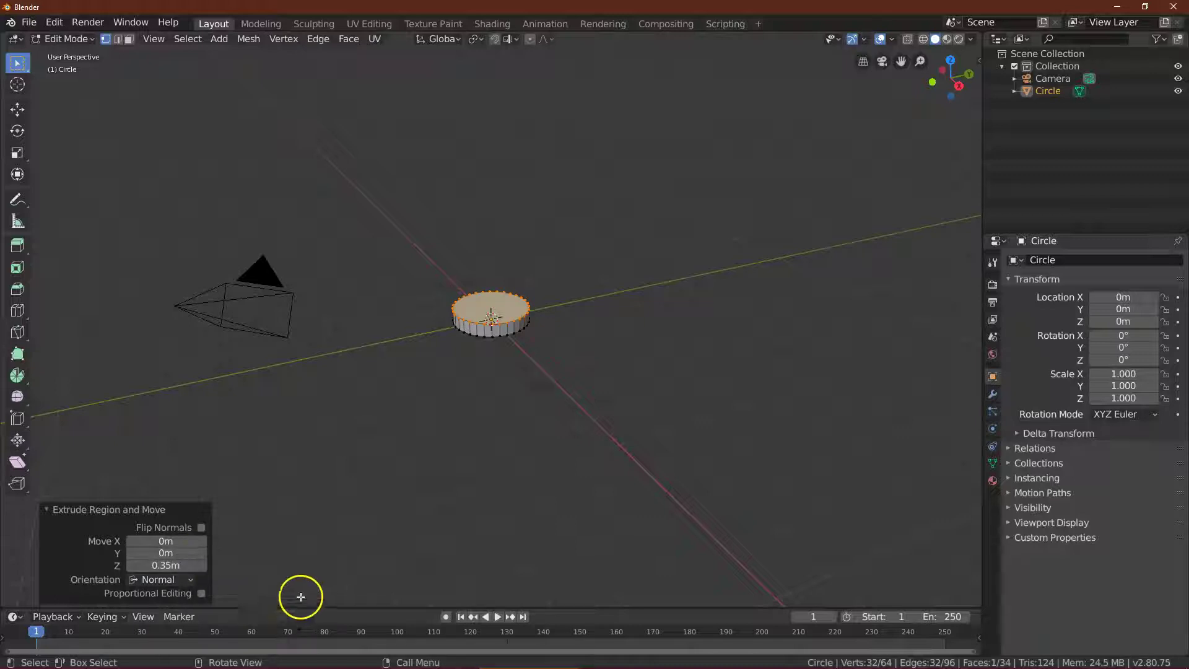
click(370, 453)
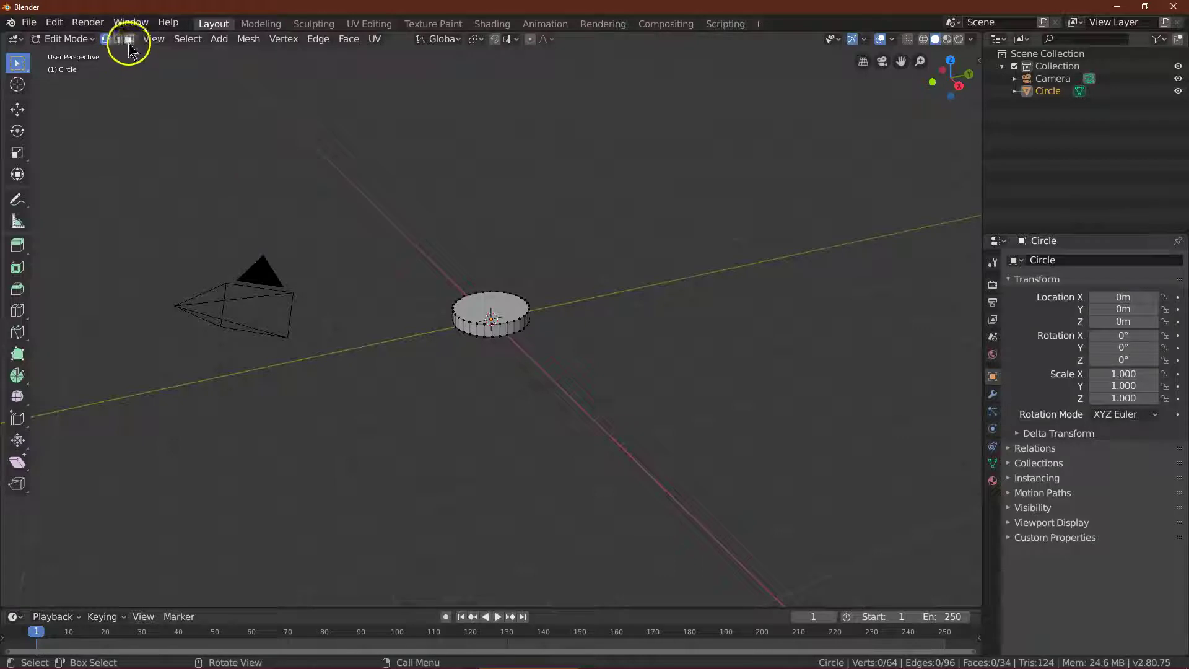
Step: Select both the top and bottom faces of the coin
click(513, 305)
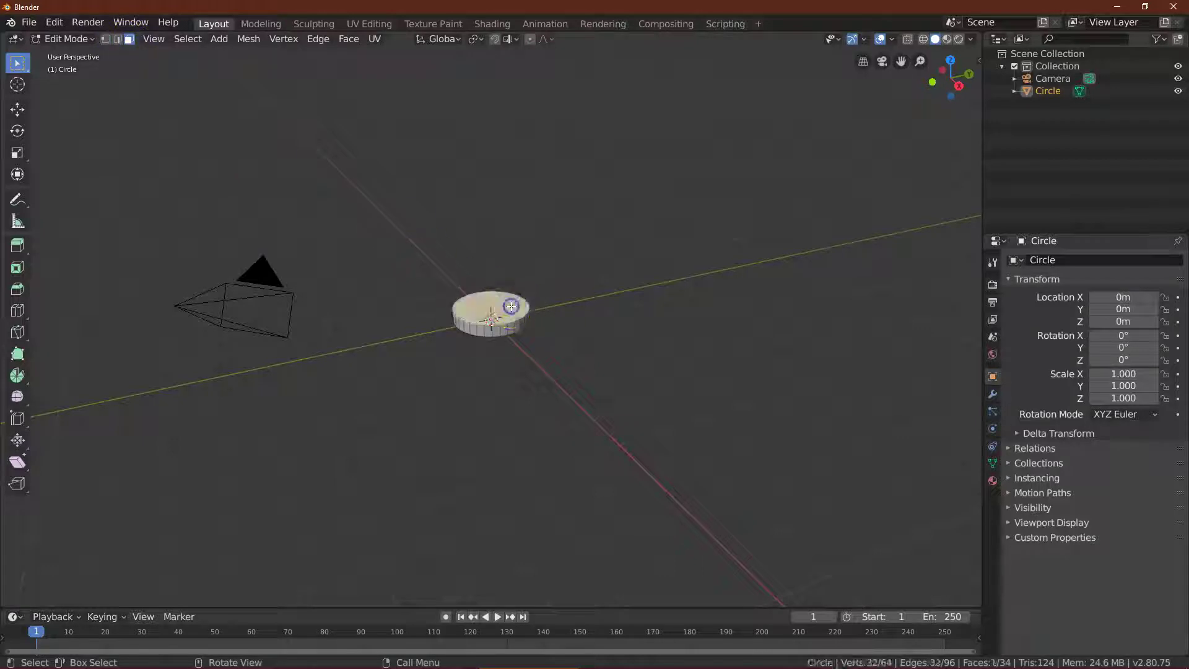
click(951, 60)
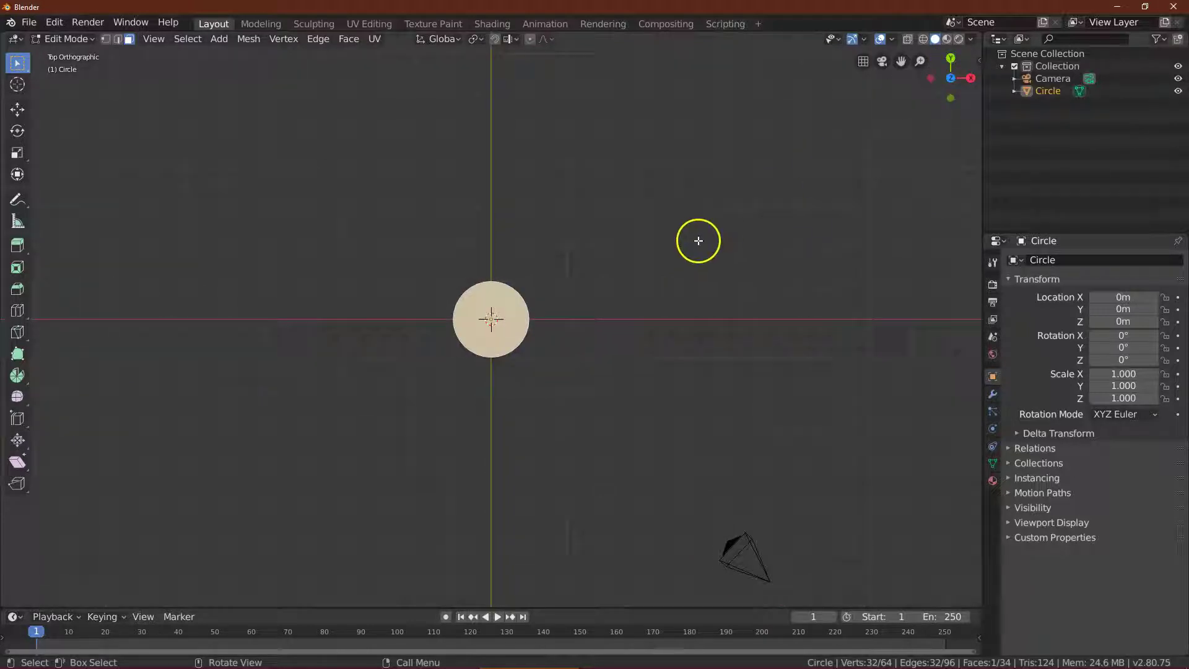
click(951, 80)
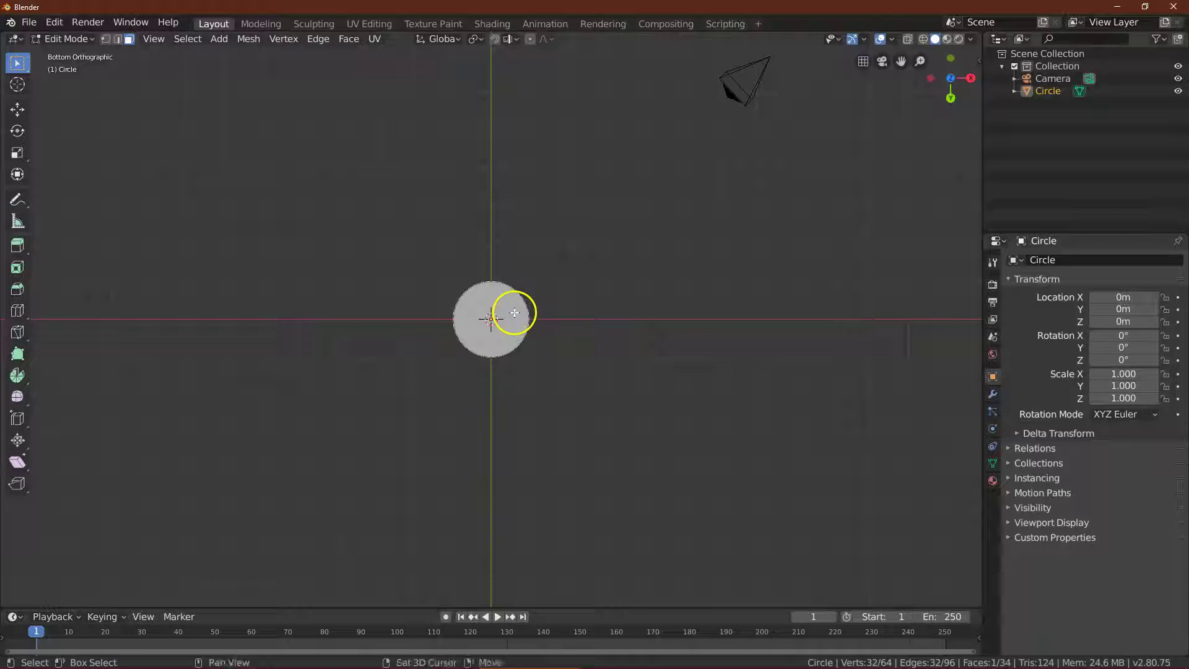
shift+click(493, 315)
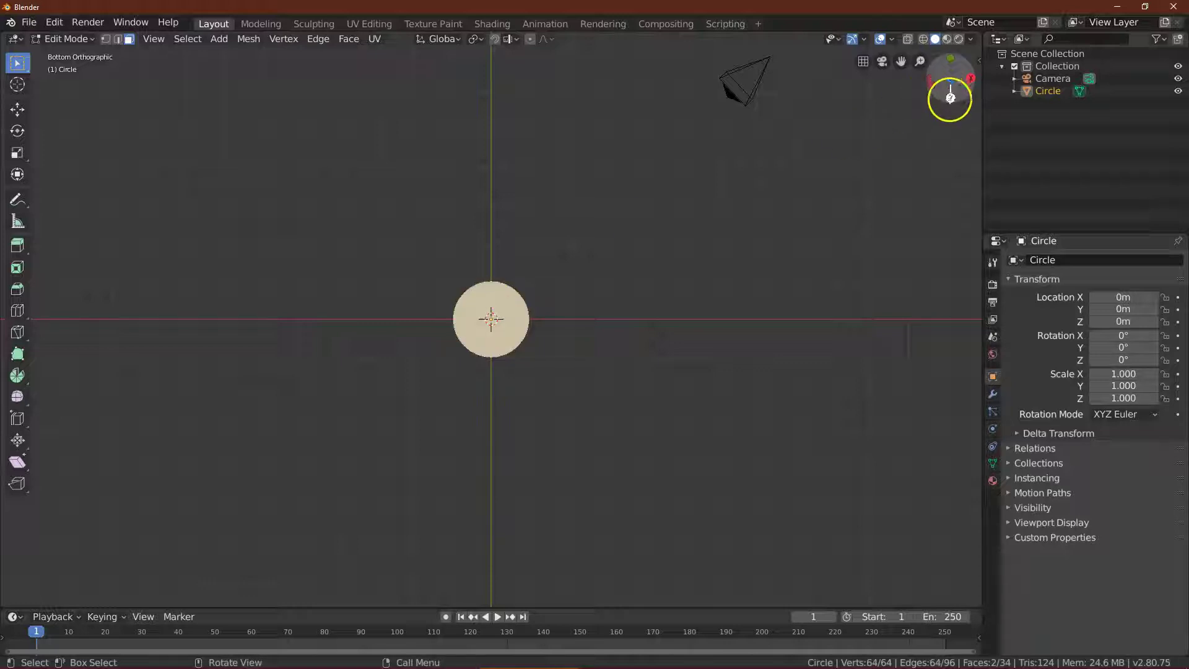
drag(951, 93, 723, 85)
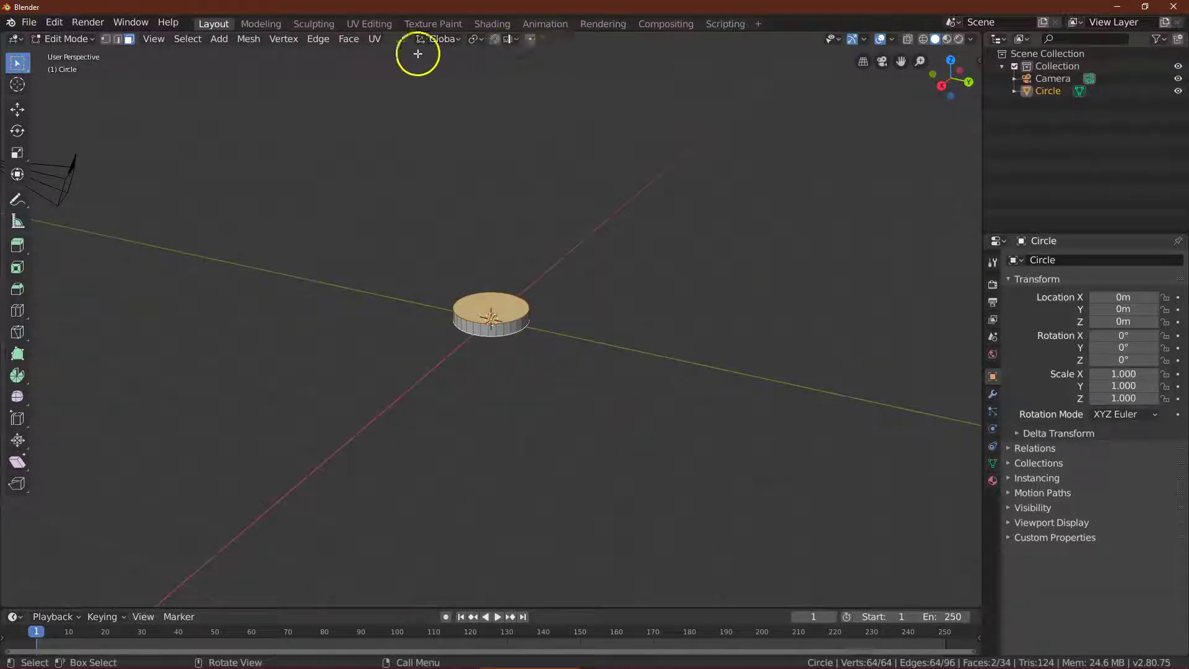
Step: Bevel the coin's rim edges with a width of about 0.081 m
click(327, 41)
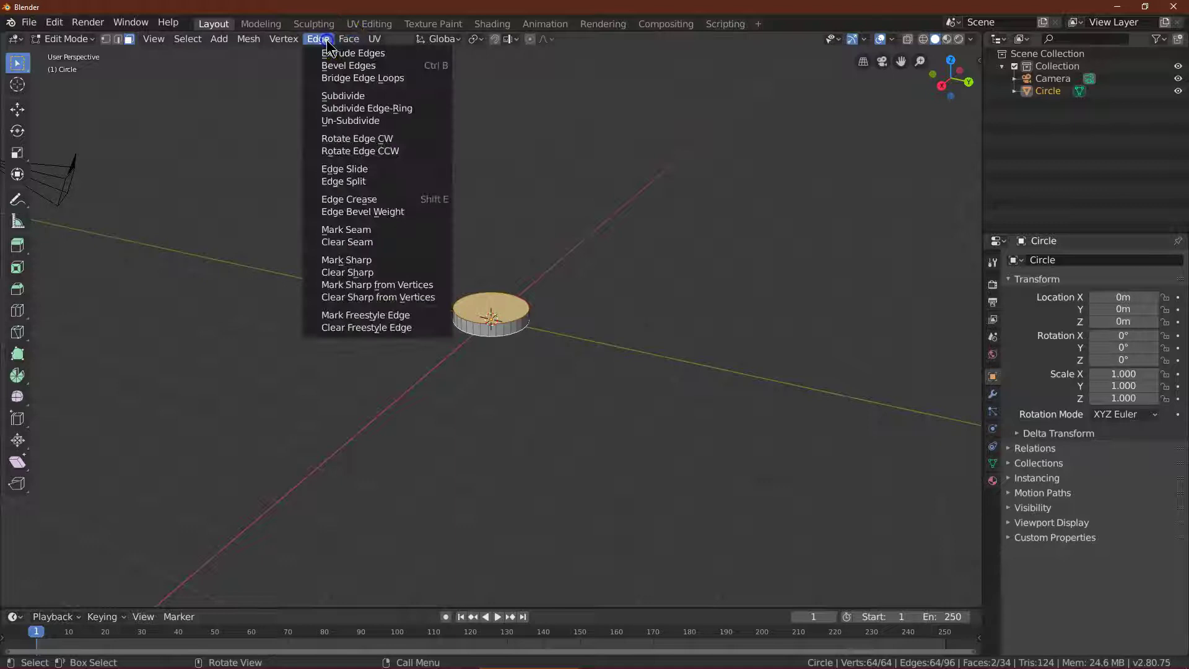
click(365, 65)
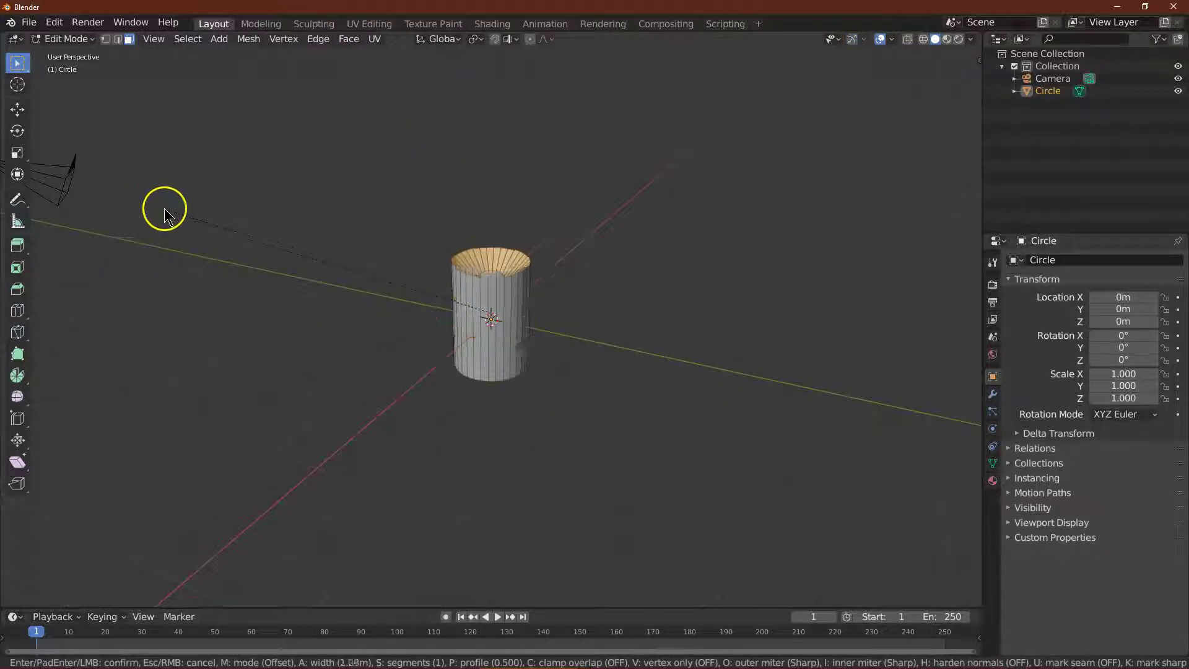
click(222, 225)
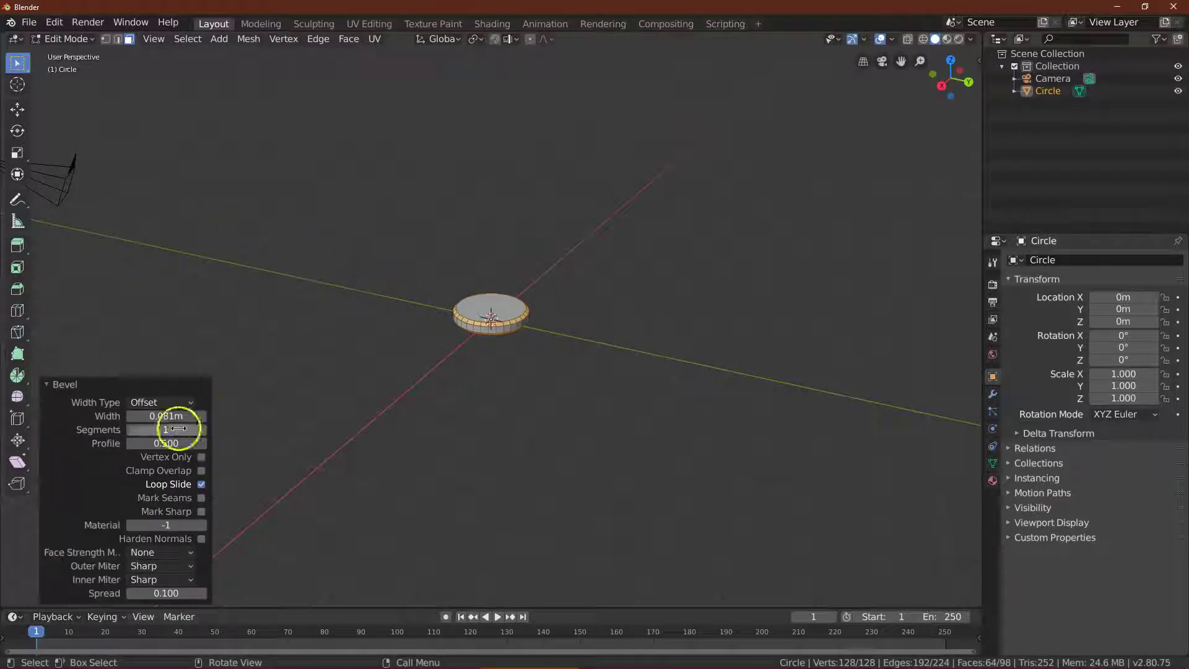
click(180, 420)
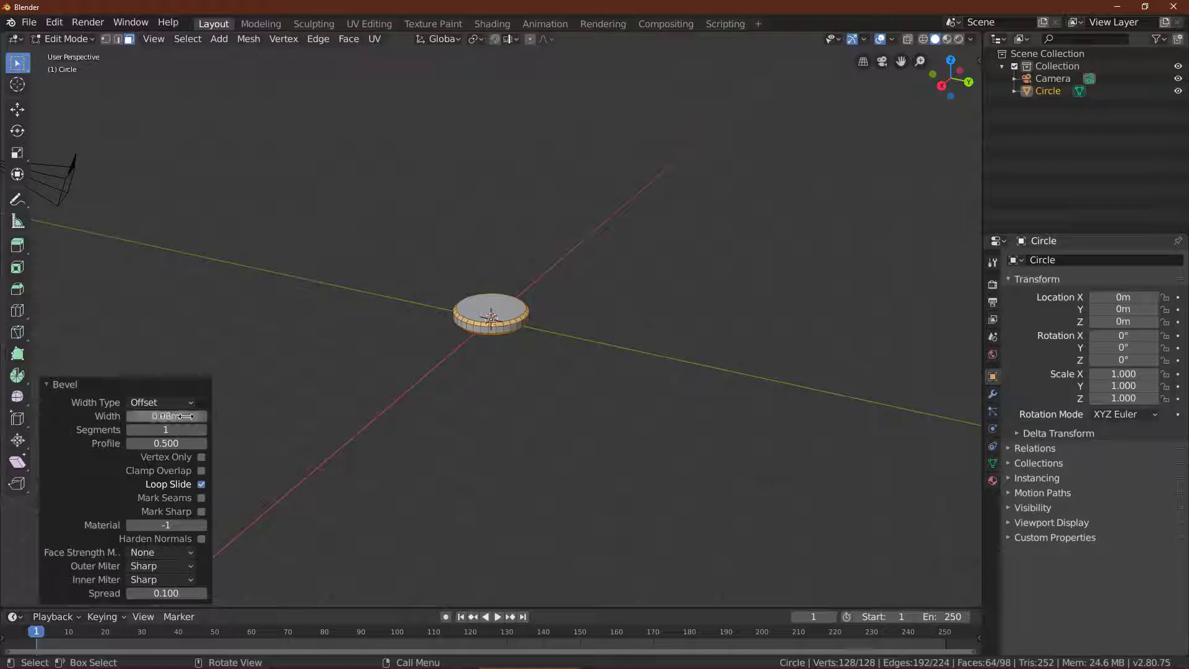
click(574, 410)
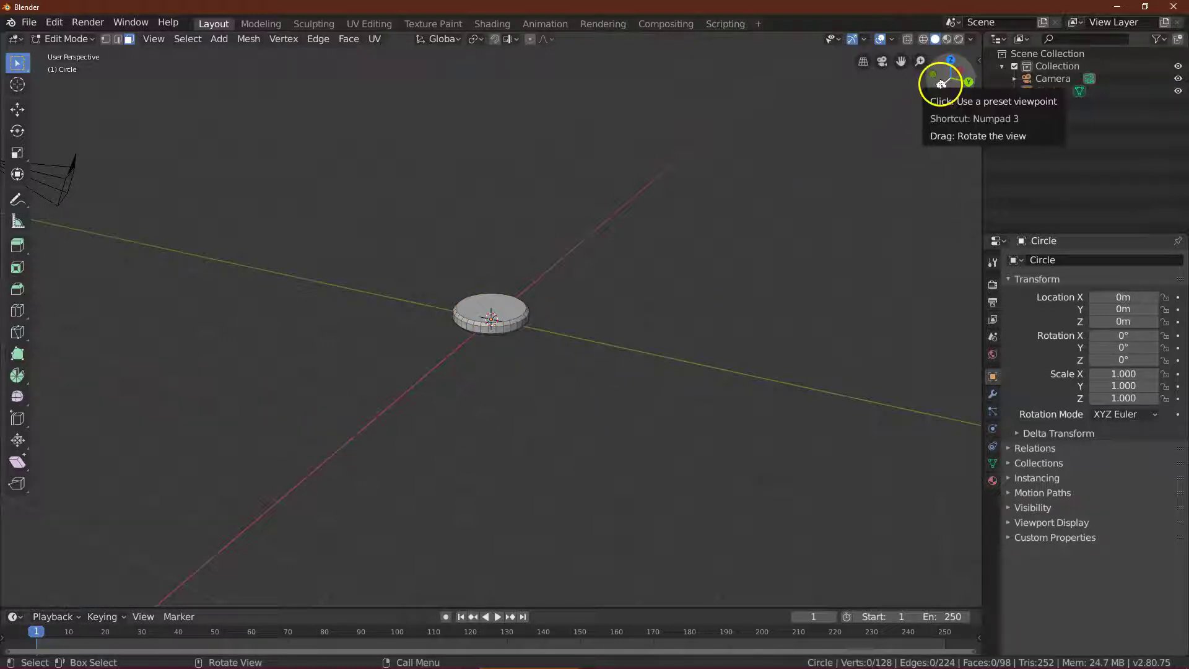
drag(941, 84, 873, 122)
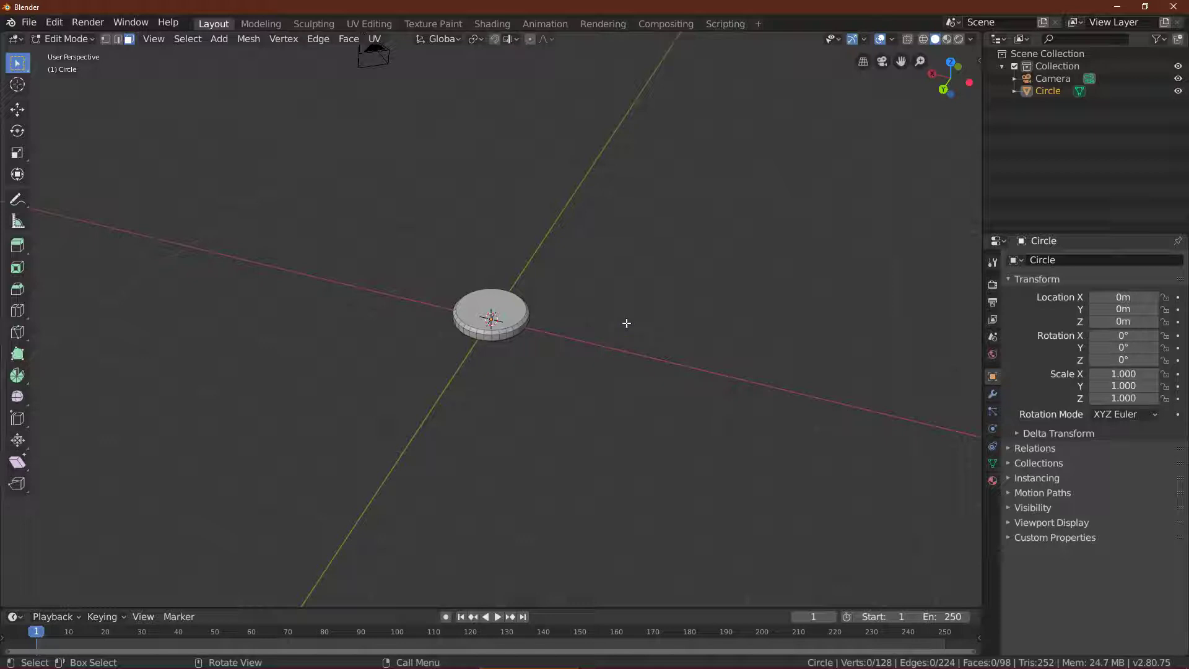
Step: Return to Object Mode and add a new material, Material.001, to the coin
click(77, 41)
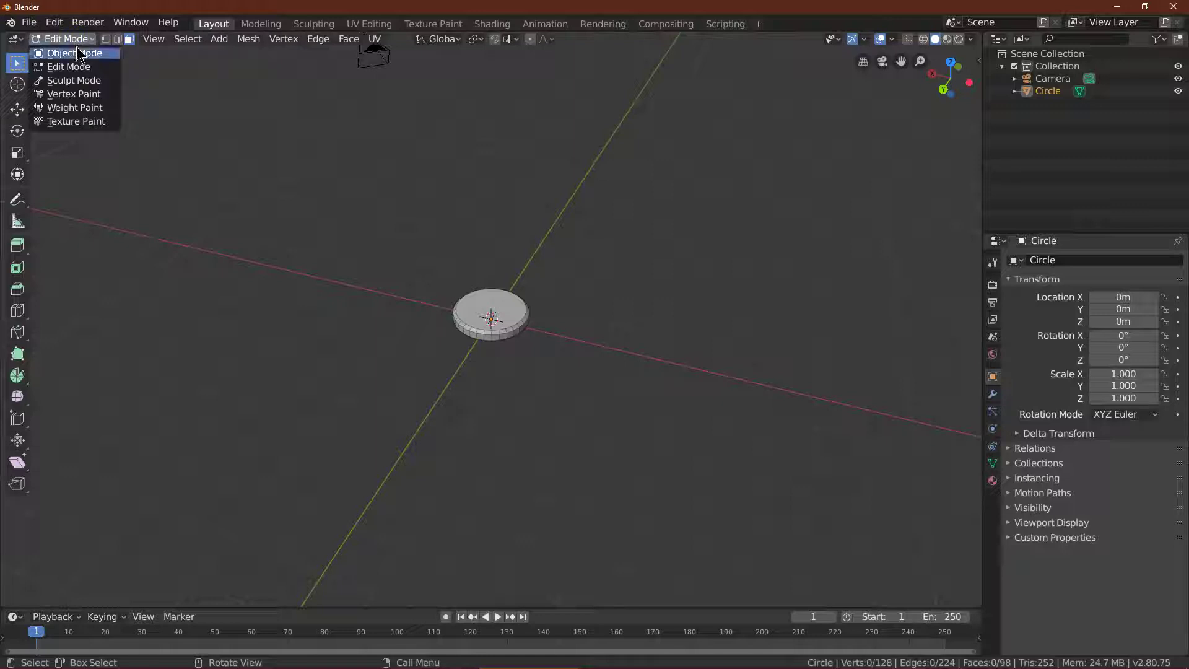
click(74, 53)
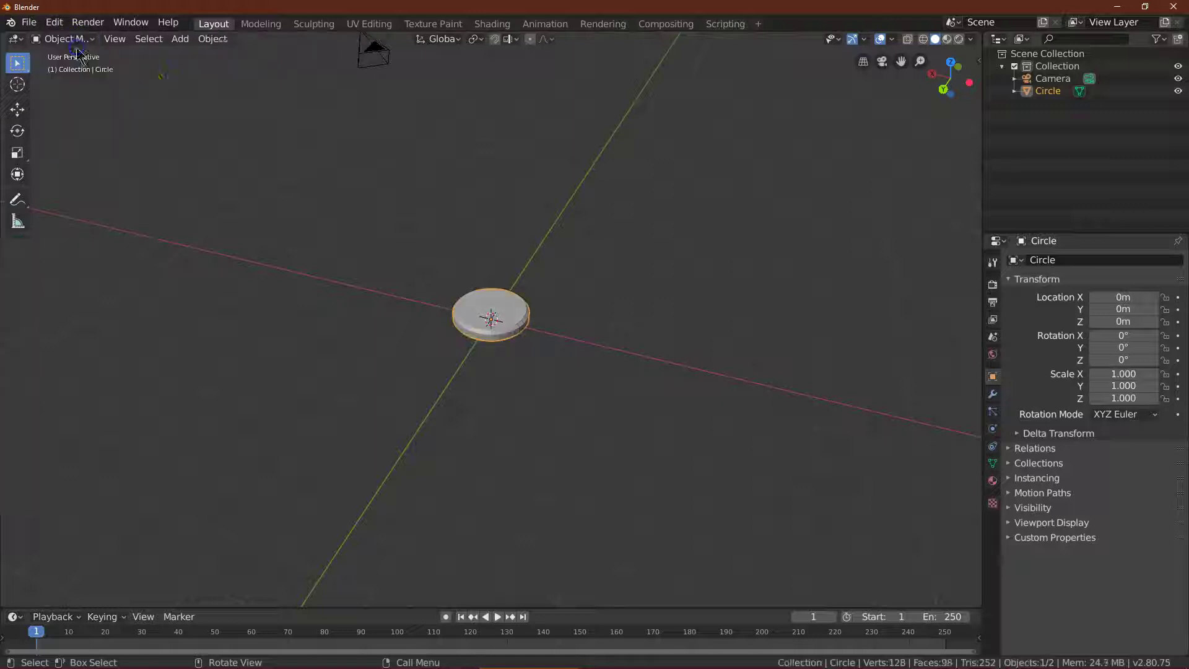
click(992, 482)
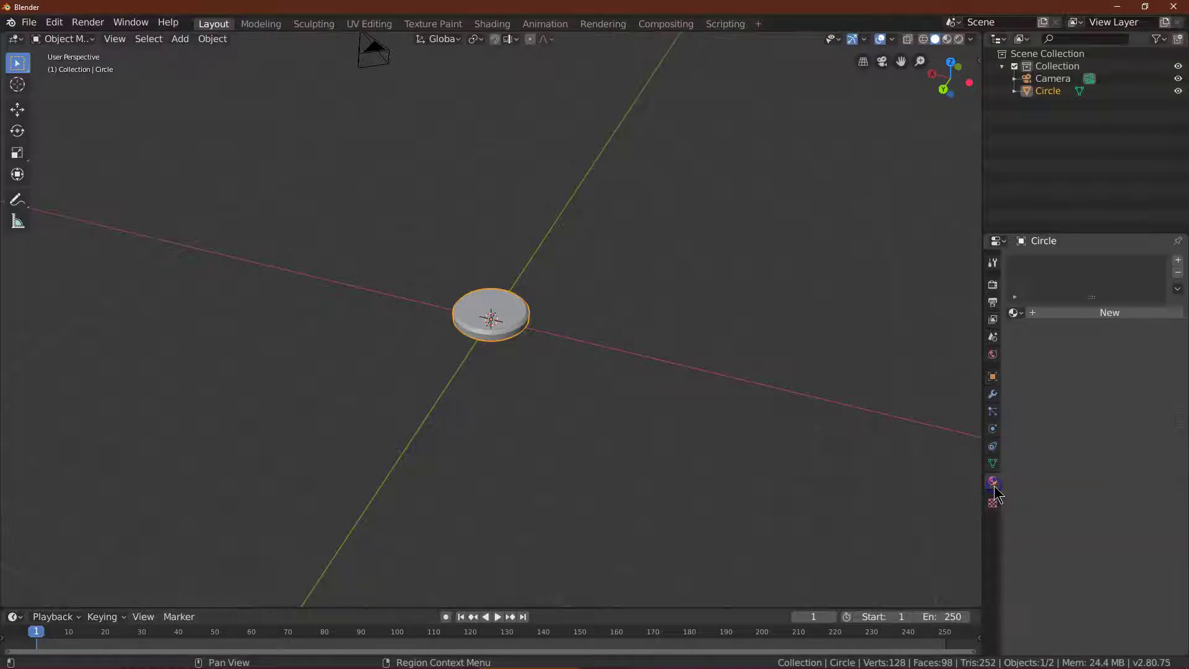
click(1092, 315)
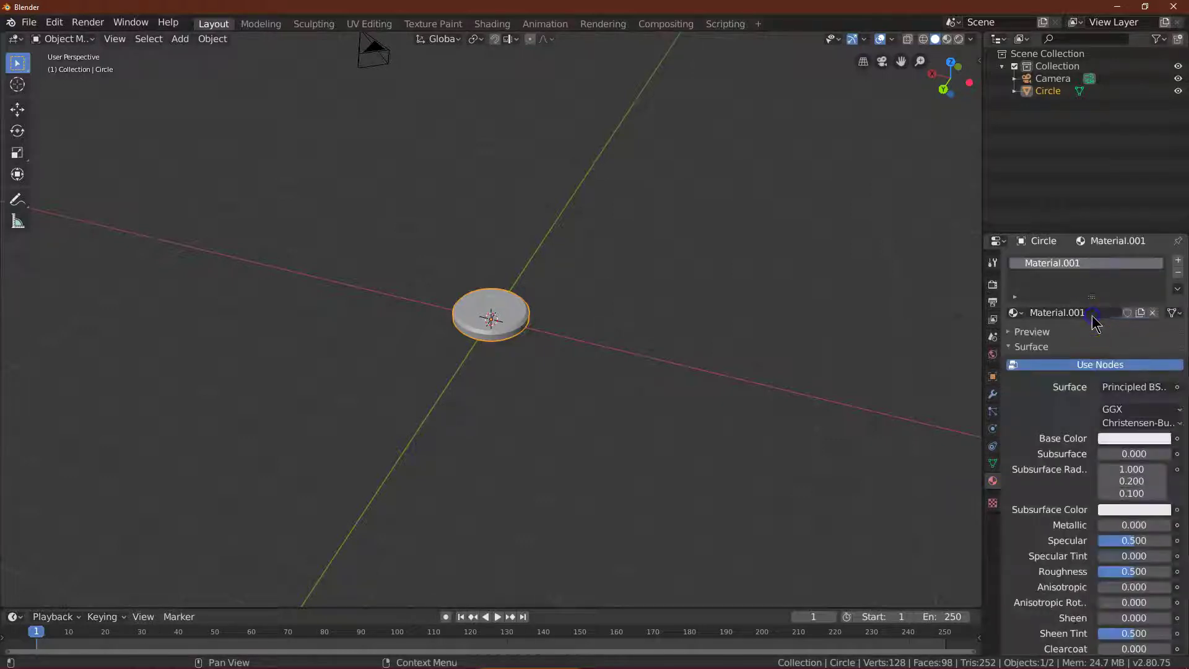
double_click(1063, 265)
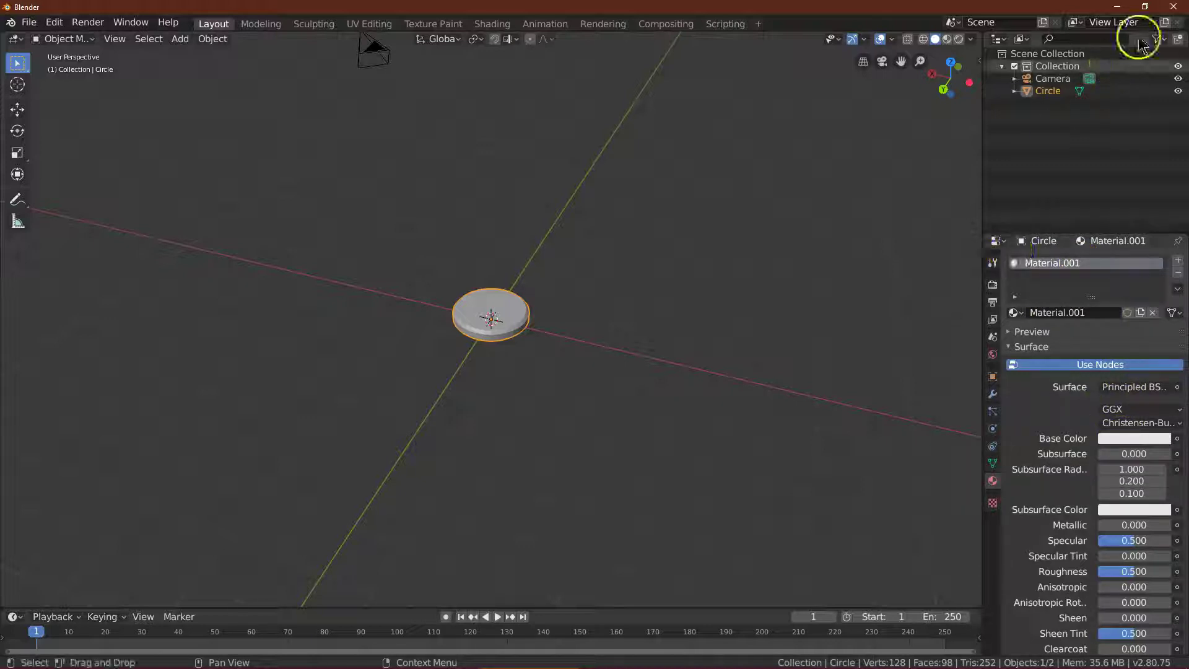
click(1143, 8)
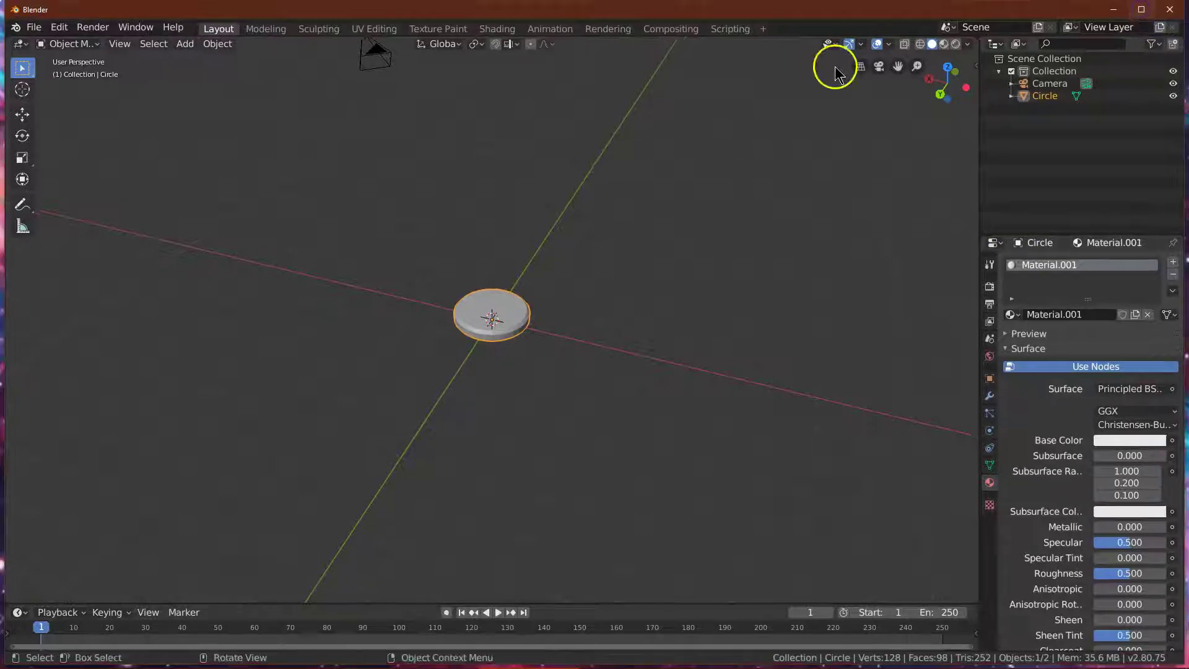
Step: Make the coin's surface a Glossy BSDF with hex colour FFD700
drag(7, 93, 320, 93)
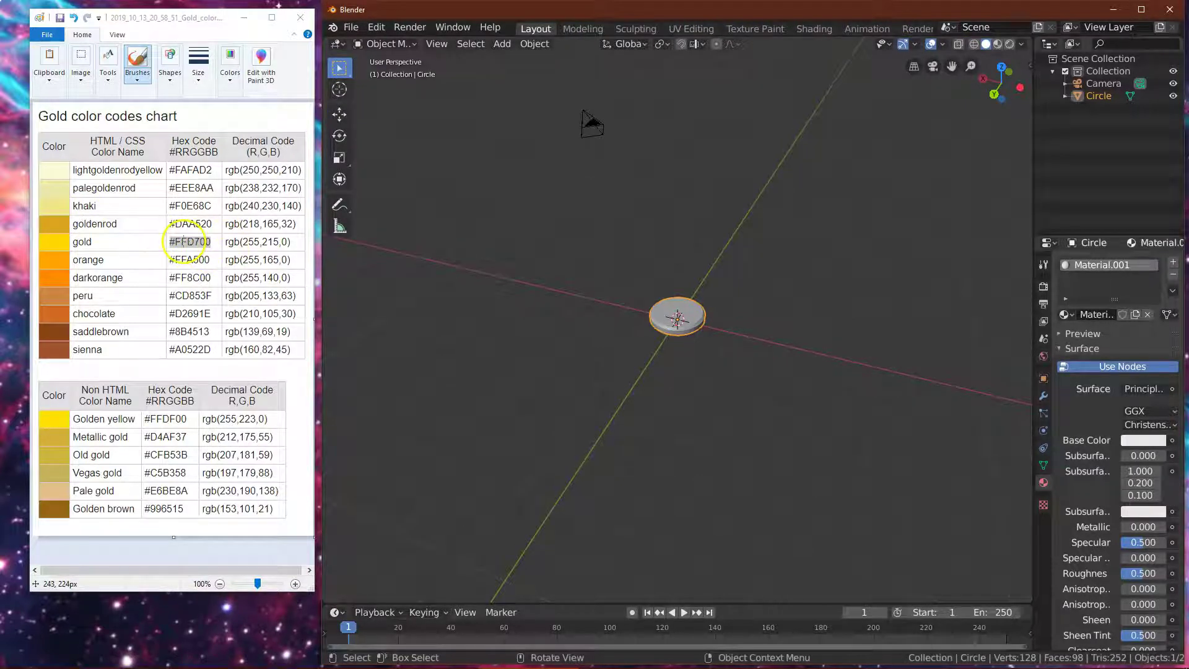
click(478, 260)
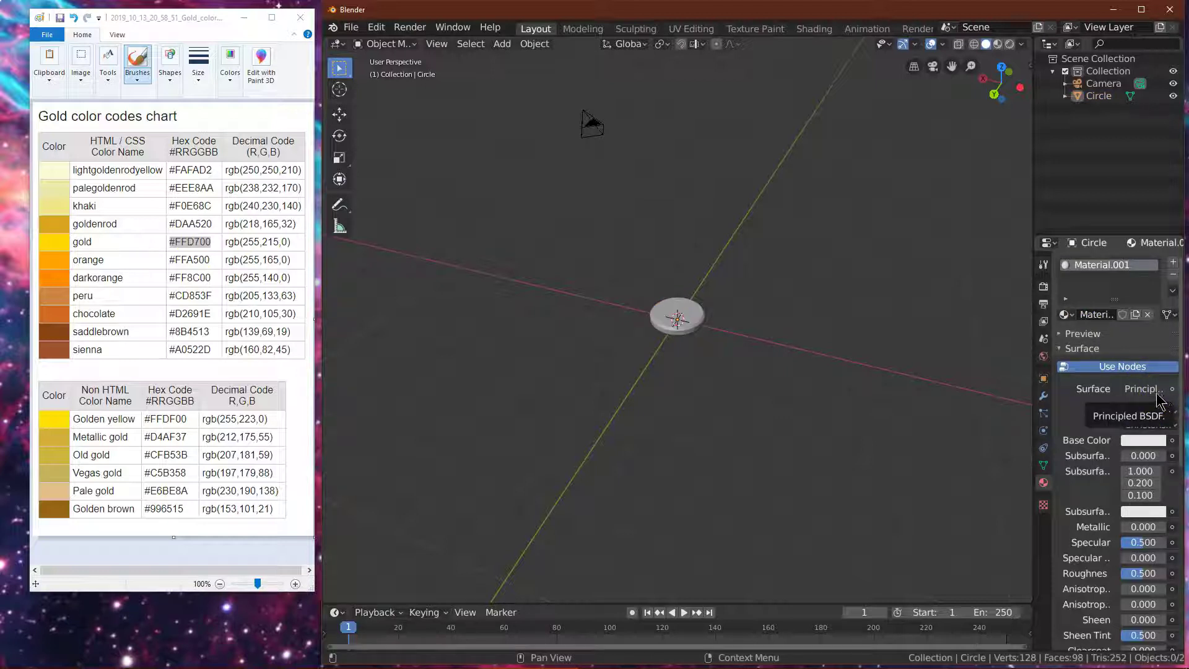
click(1140, 389)
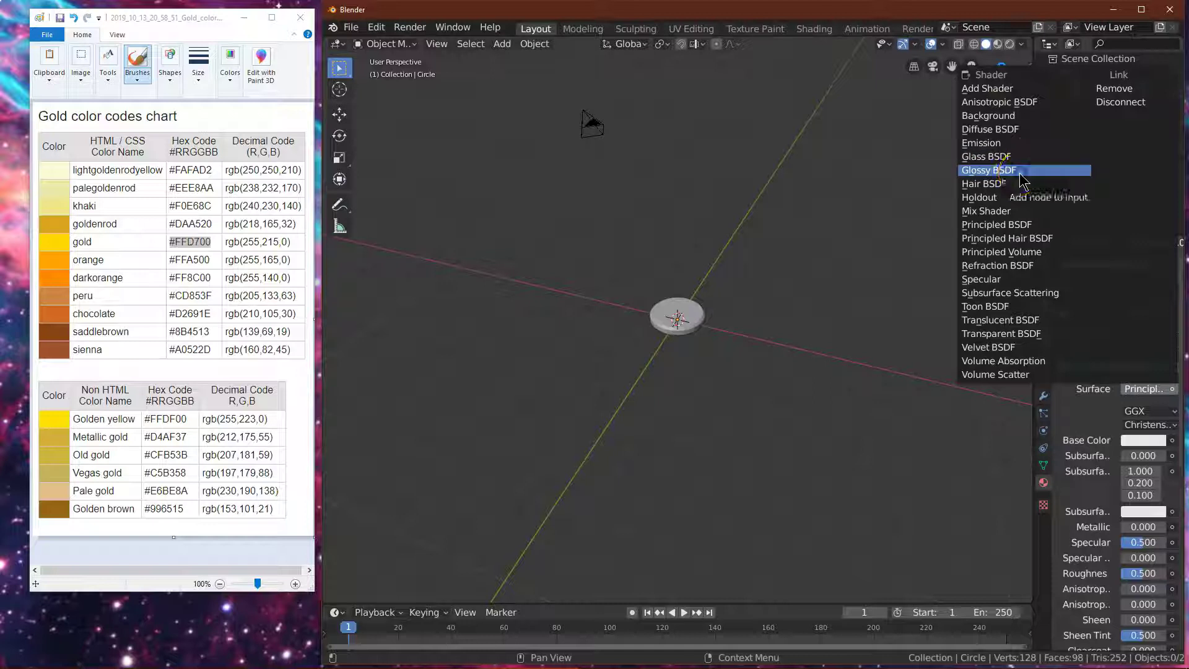
click(1021, 173)
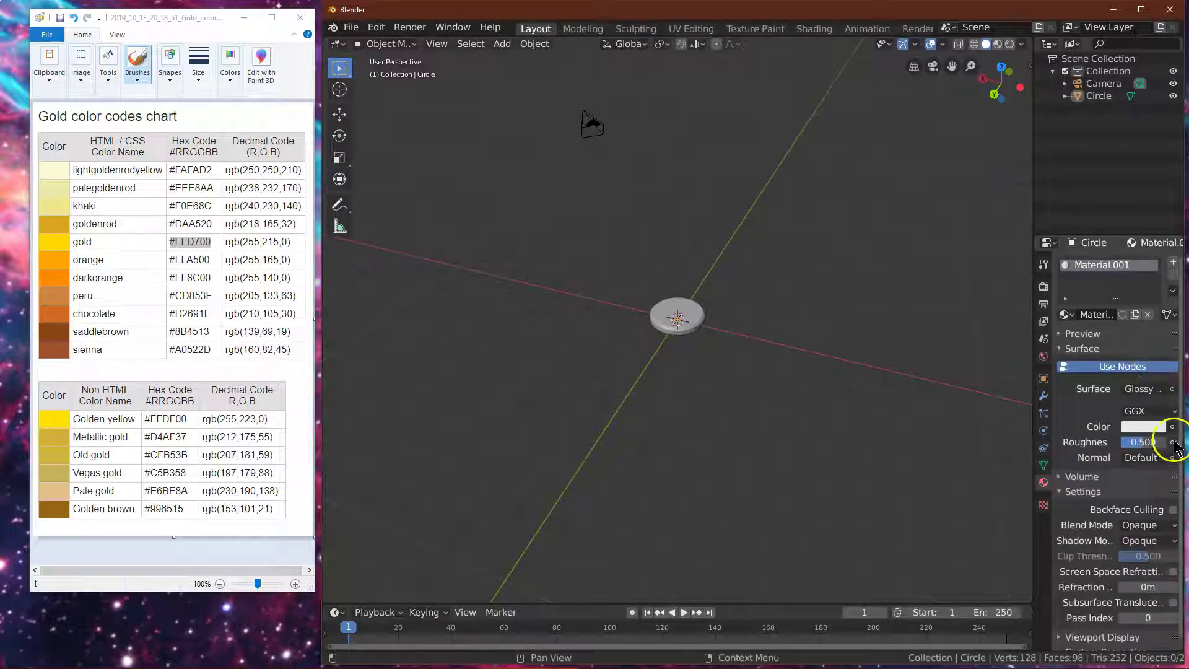
click(1133, 428)
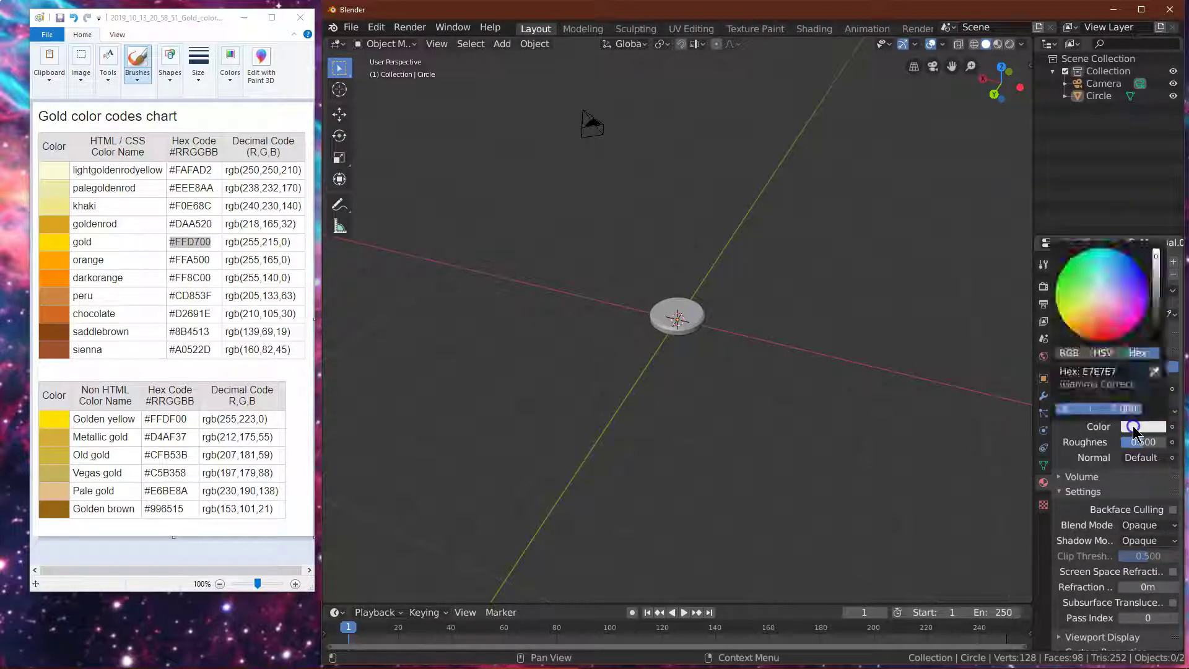
click(1103, 354)
click(1138, 353)
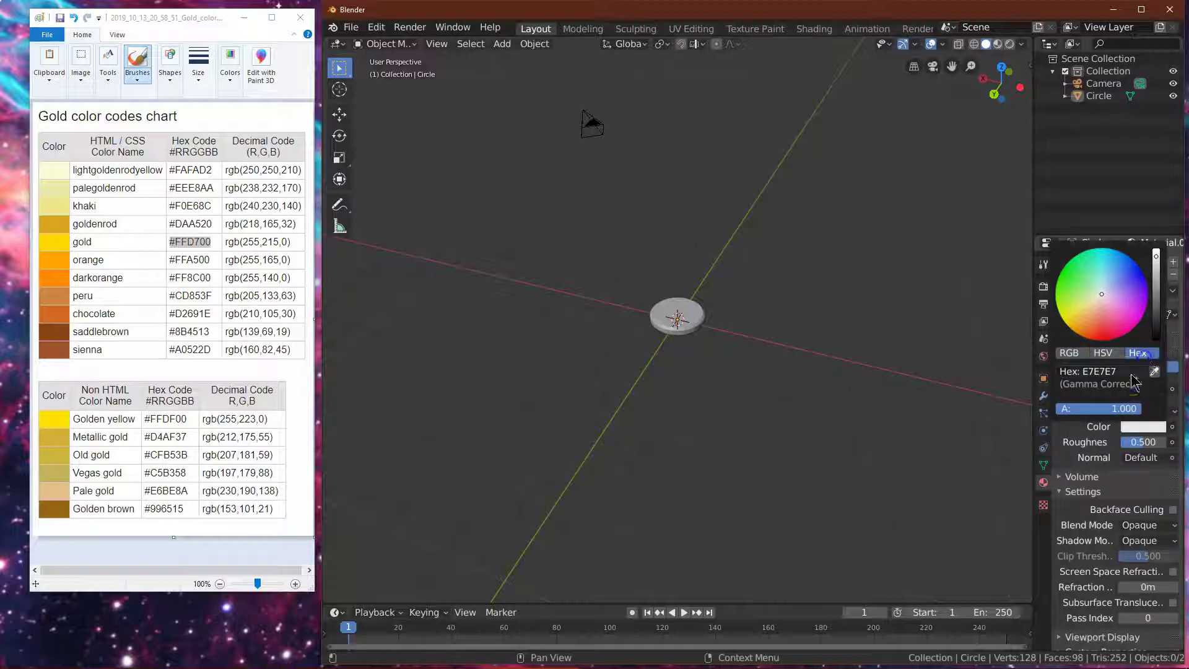
click(1122, 374)
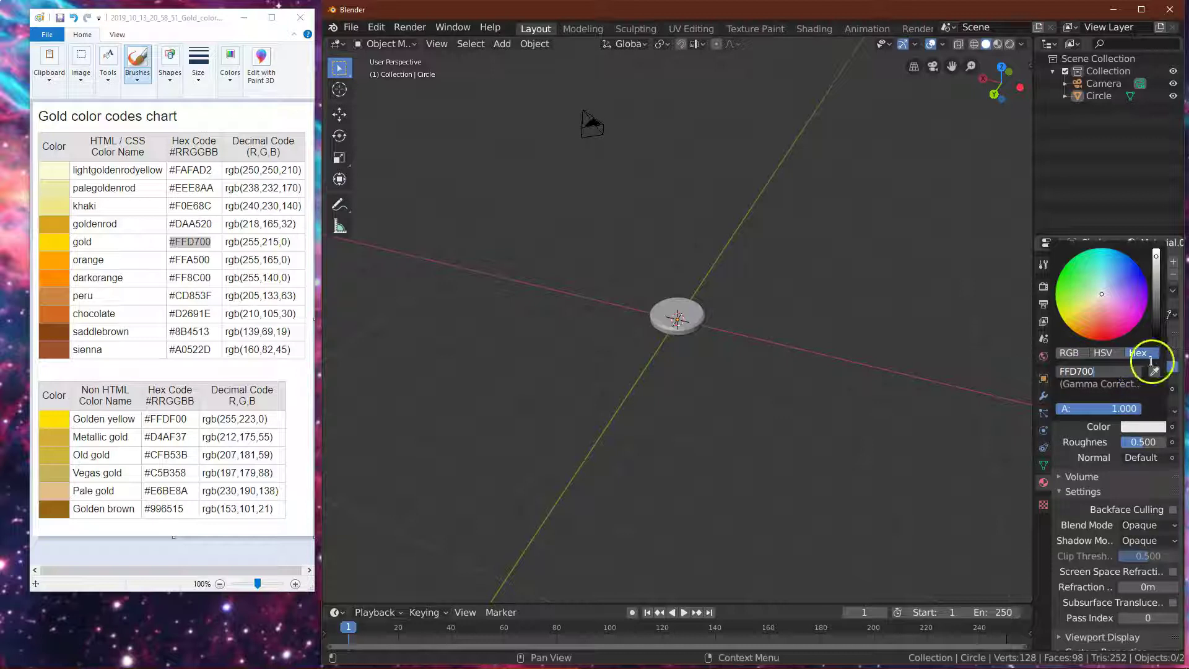
key(Return)
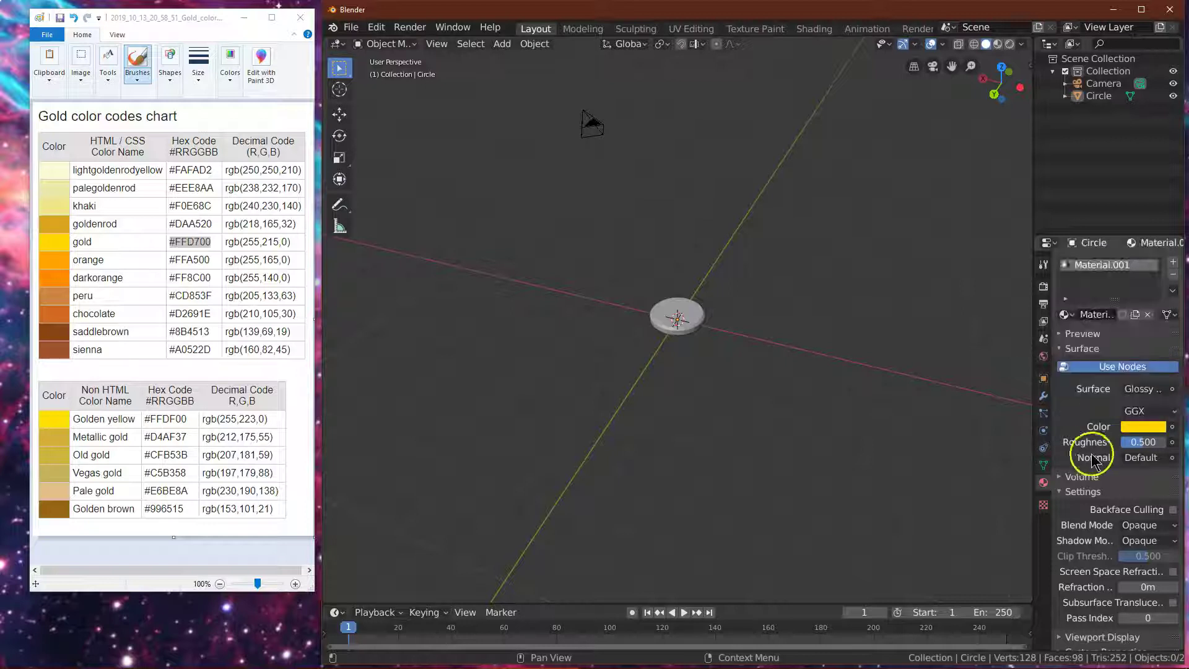
Step: Set roughness to 0.2 and view the coin through the camera in Material Preview
click(1149, 441)
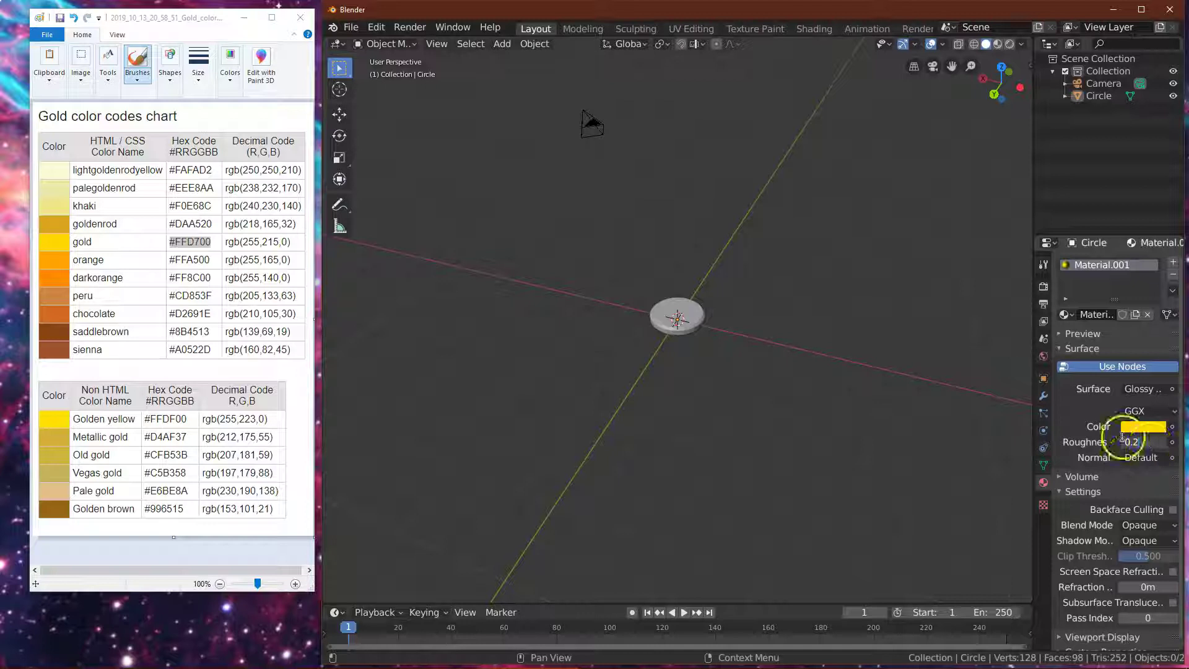
click(1098, 429)
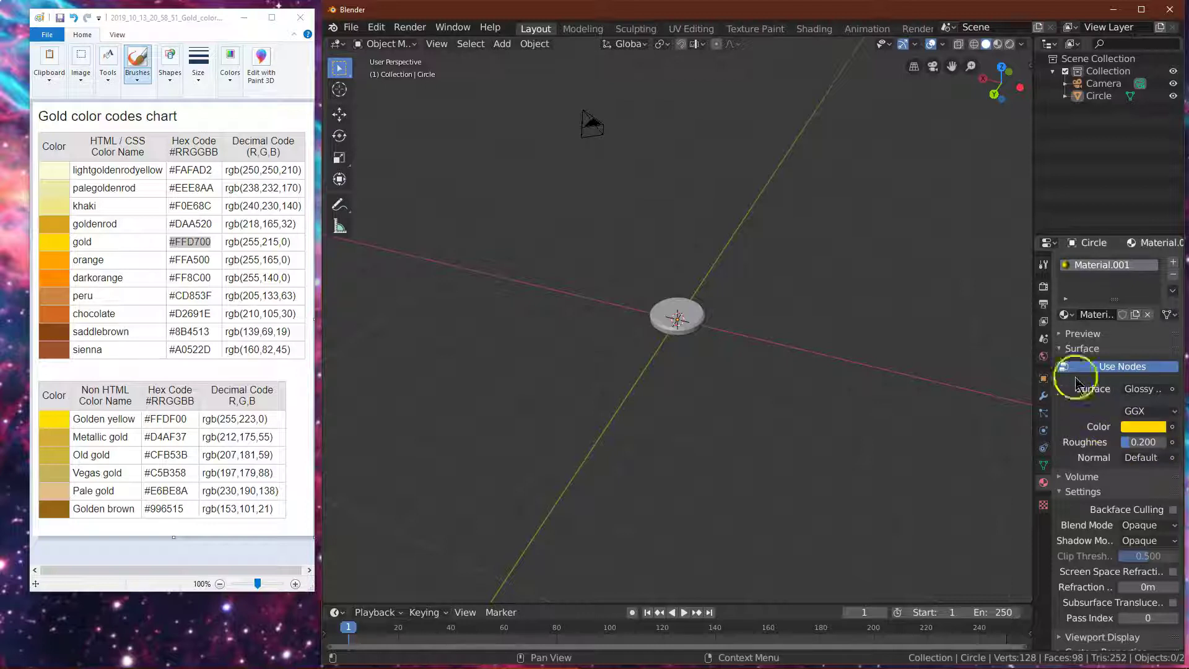
click(998, 44)
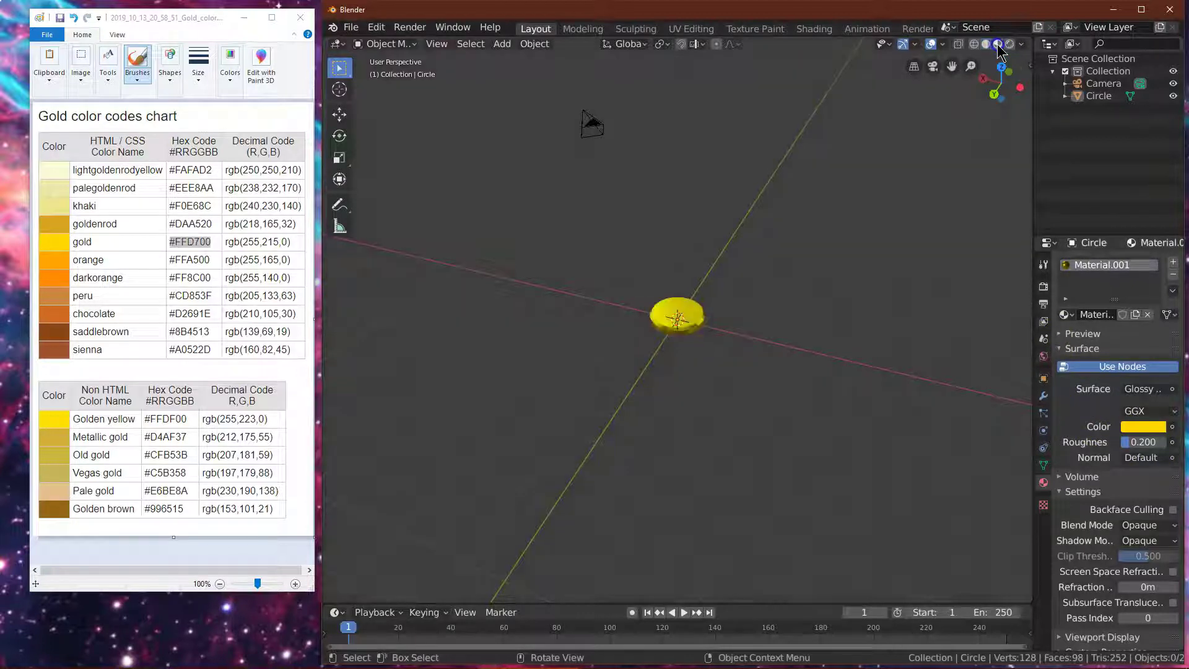
click(932, 66)
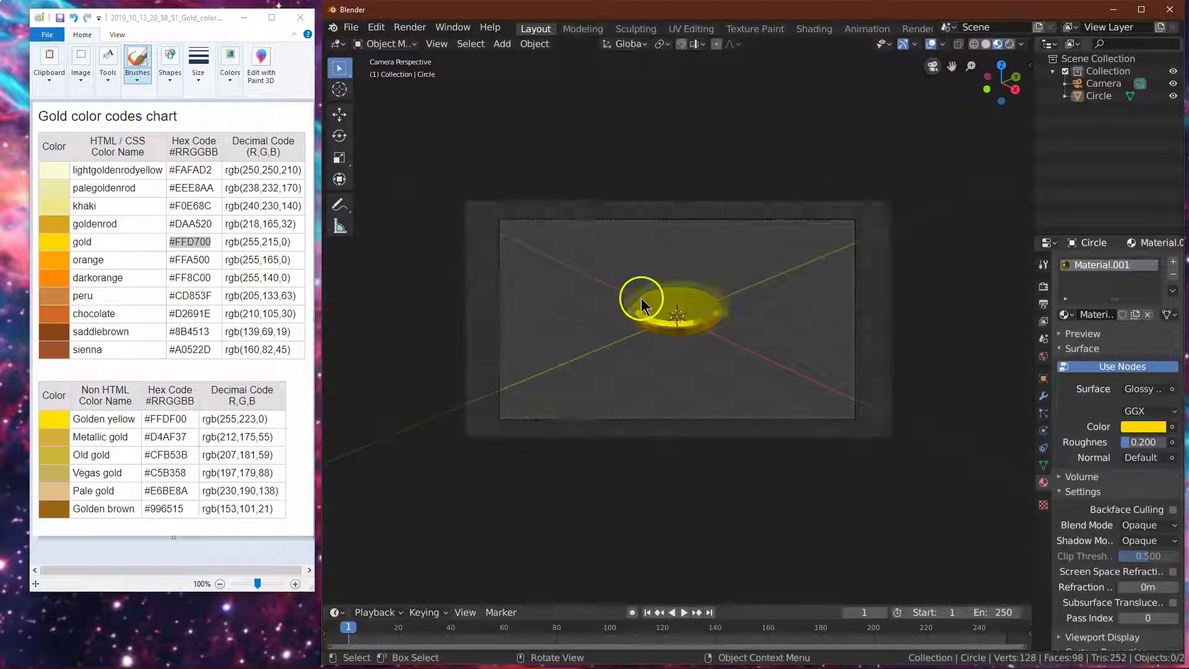
Step: Make the coin an active rigid body and raise it to about 1.96 m
click(1141, 9)
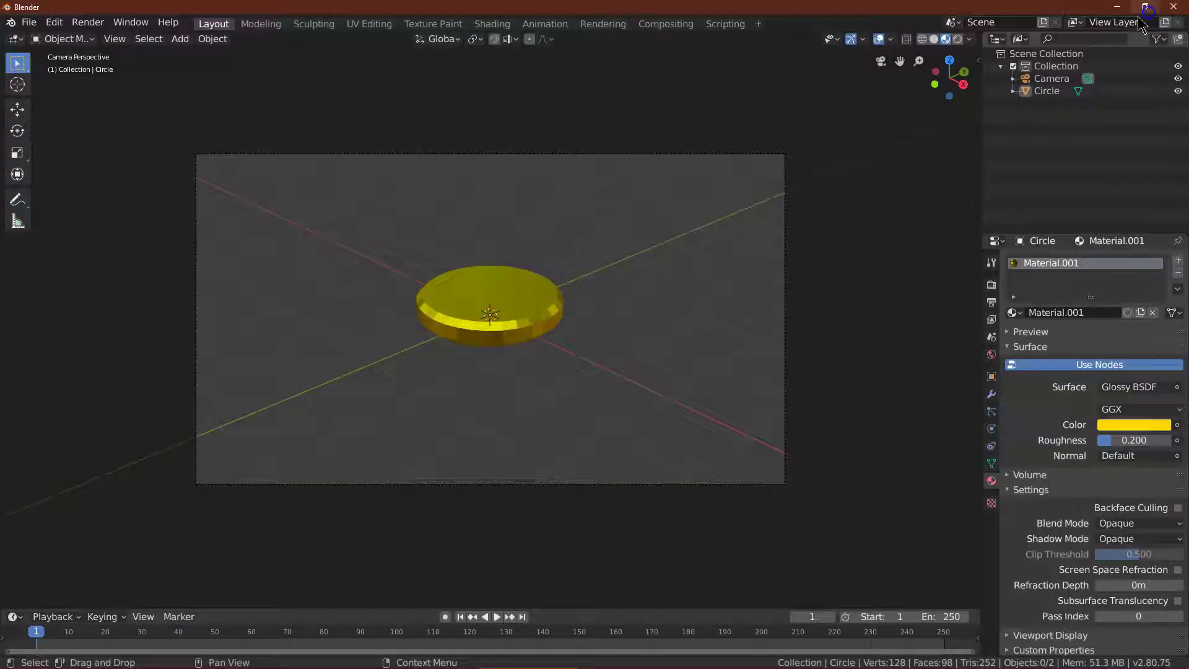
click(530, 317)
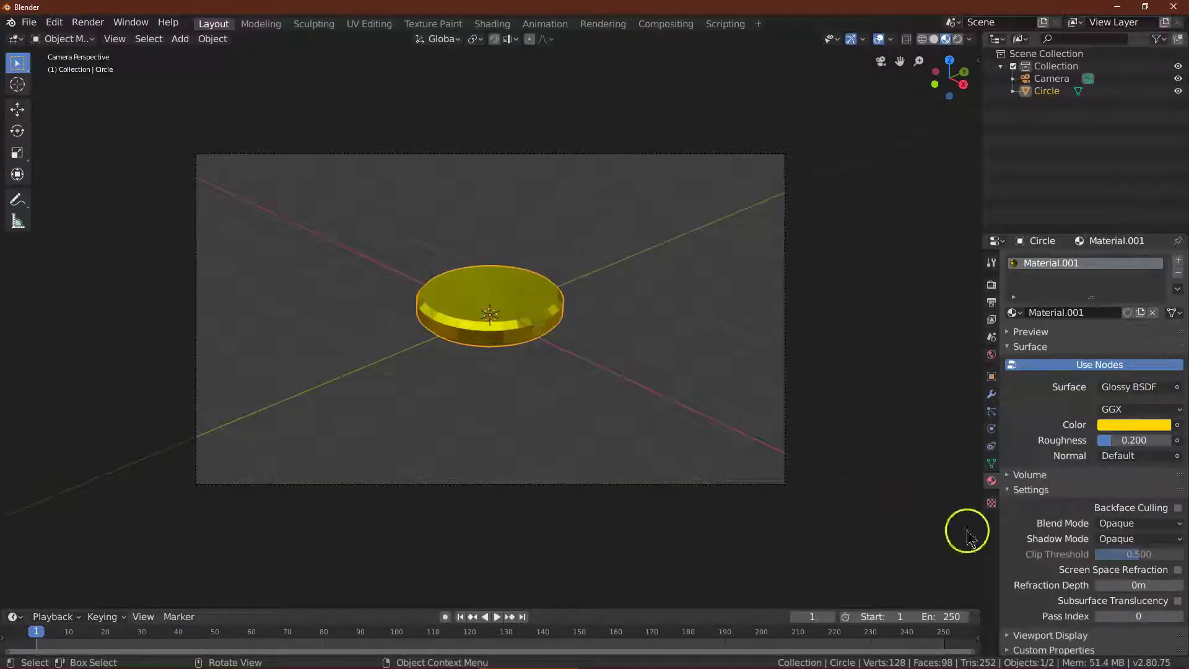
click(992, 428)
click(1137, 371)
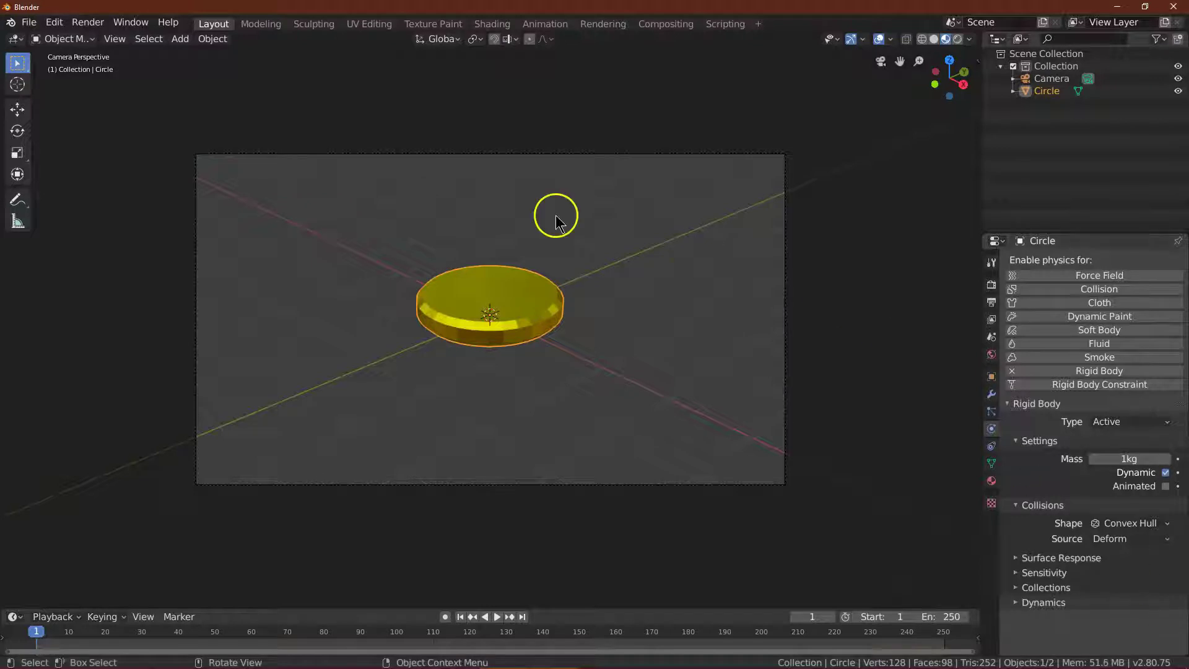
click(17, 109)
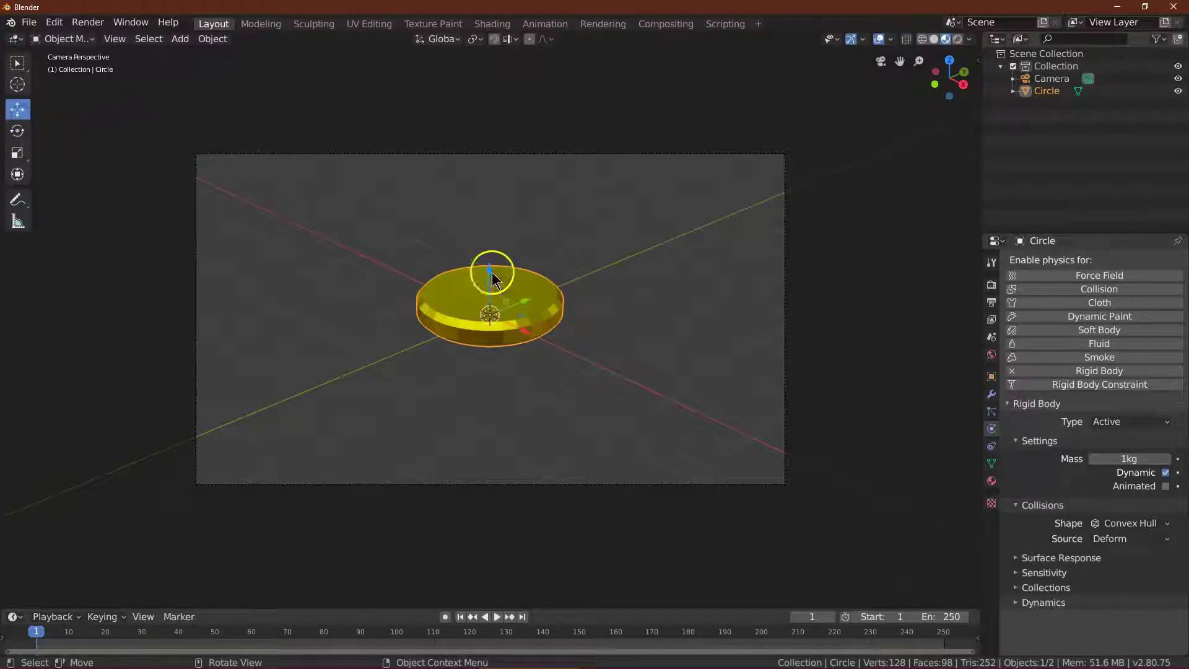
drag(492, 279, 505, 171)
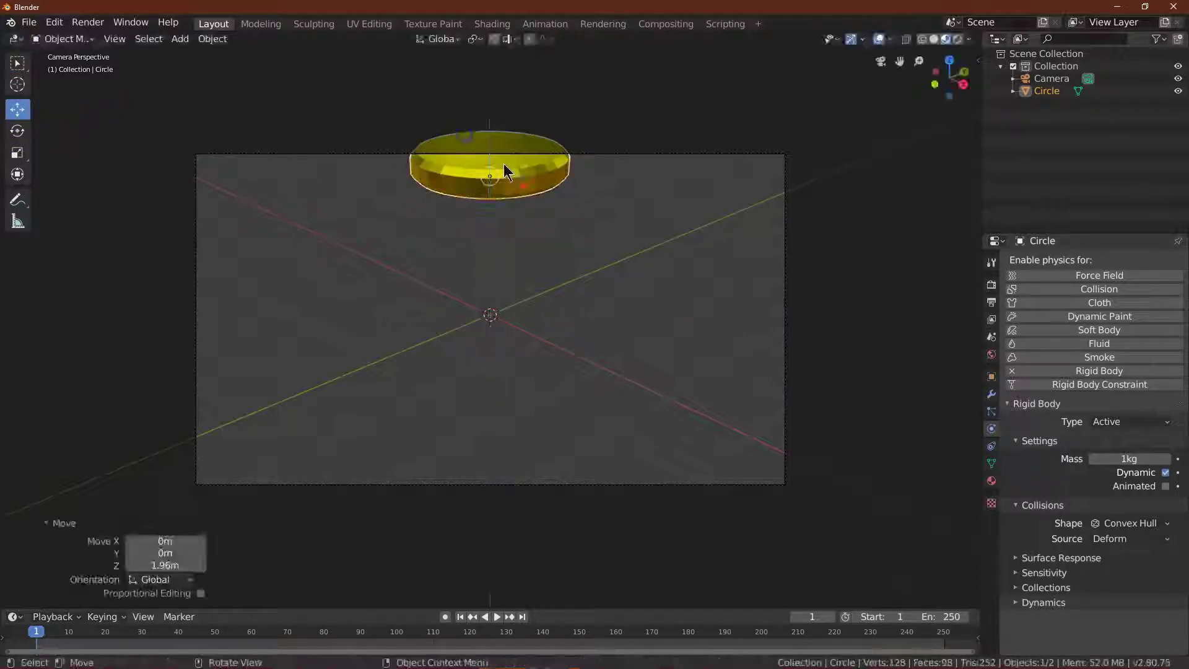
click(832, 339)
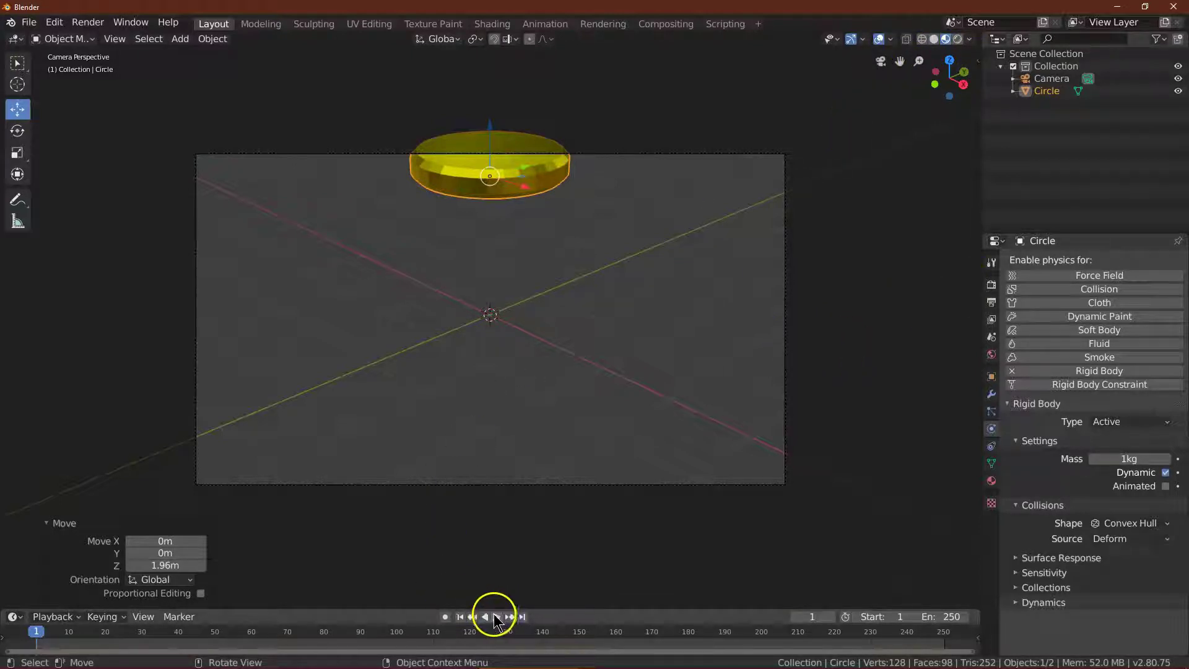
Step: Play the coin's fall, pause, leave camera view and rewind to frame 1
click(496, 618)
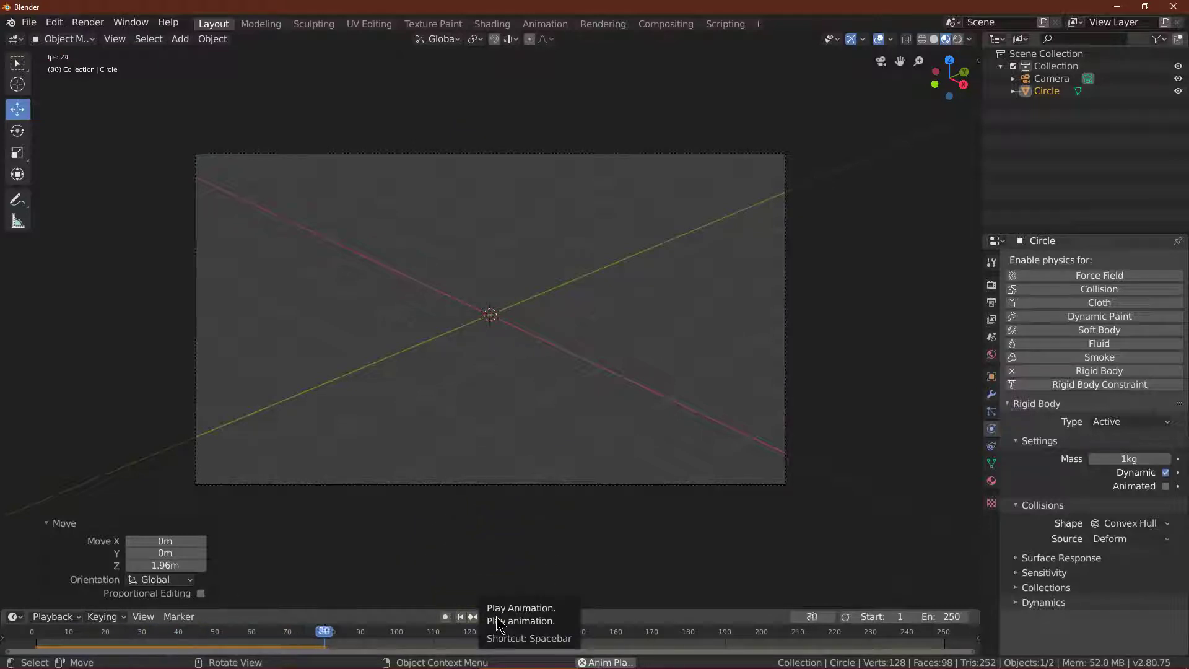
click(497, 617)
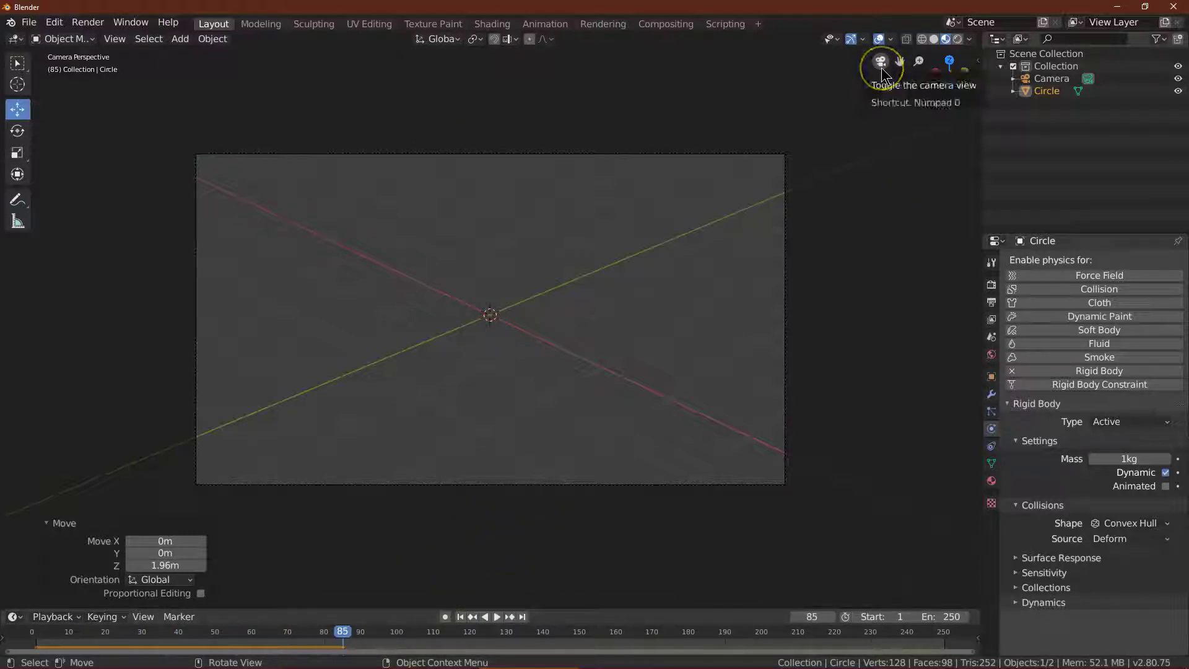
click(881, 65)
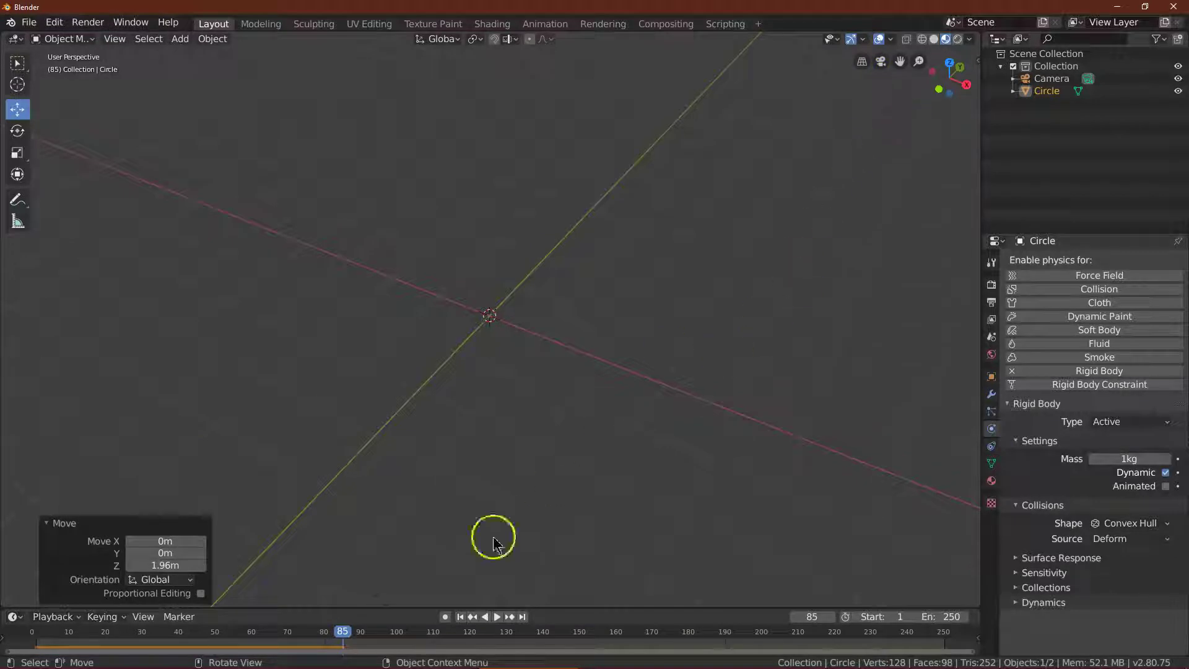
click(460, 617)
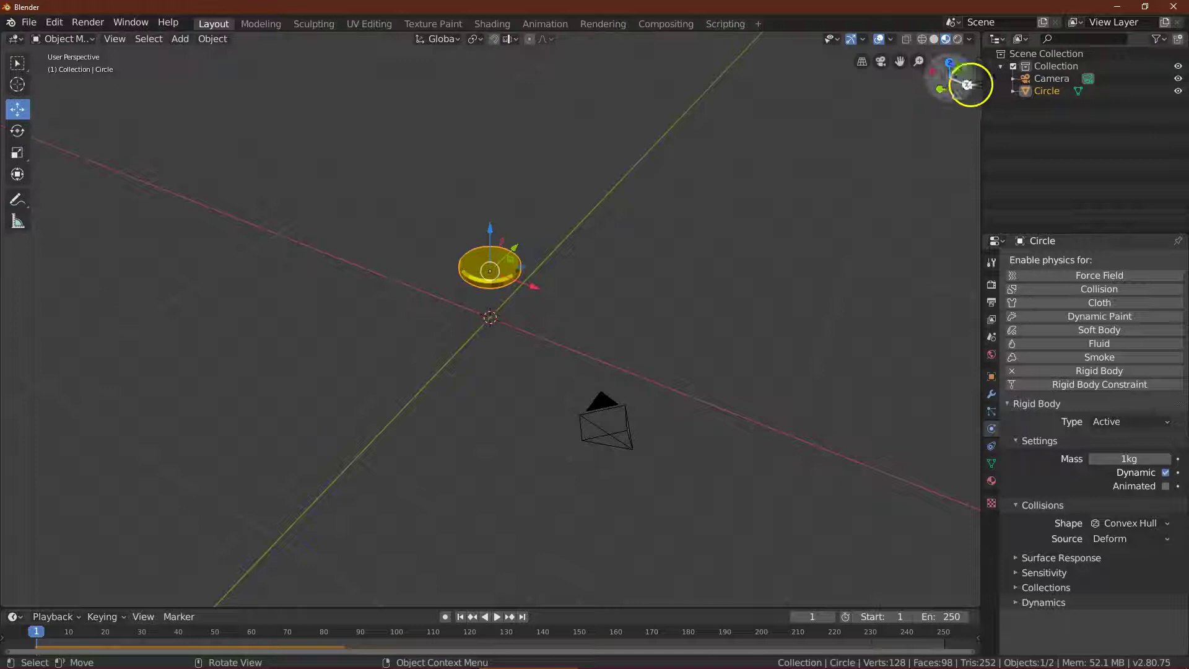
Step: Deselect the coin and add a plane mesh at the origin
drag(970, 85, 824, 83)
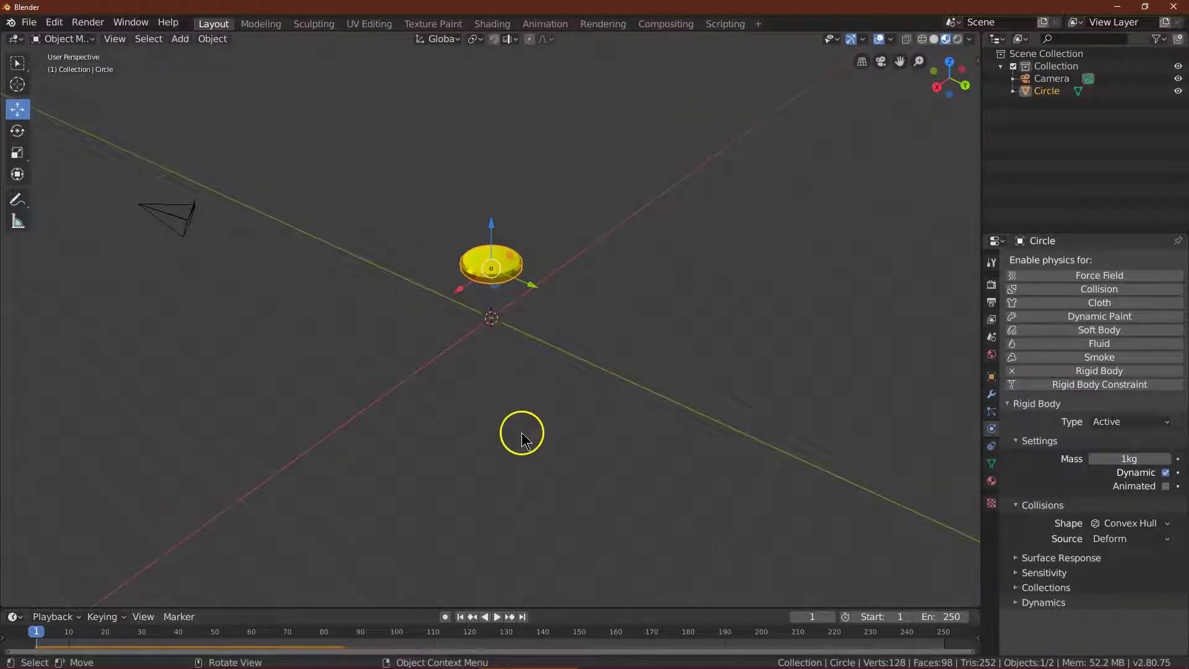
click(473, 406)
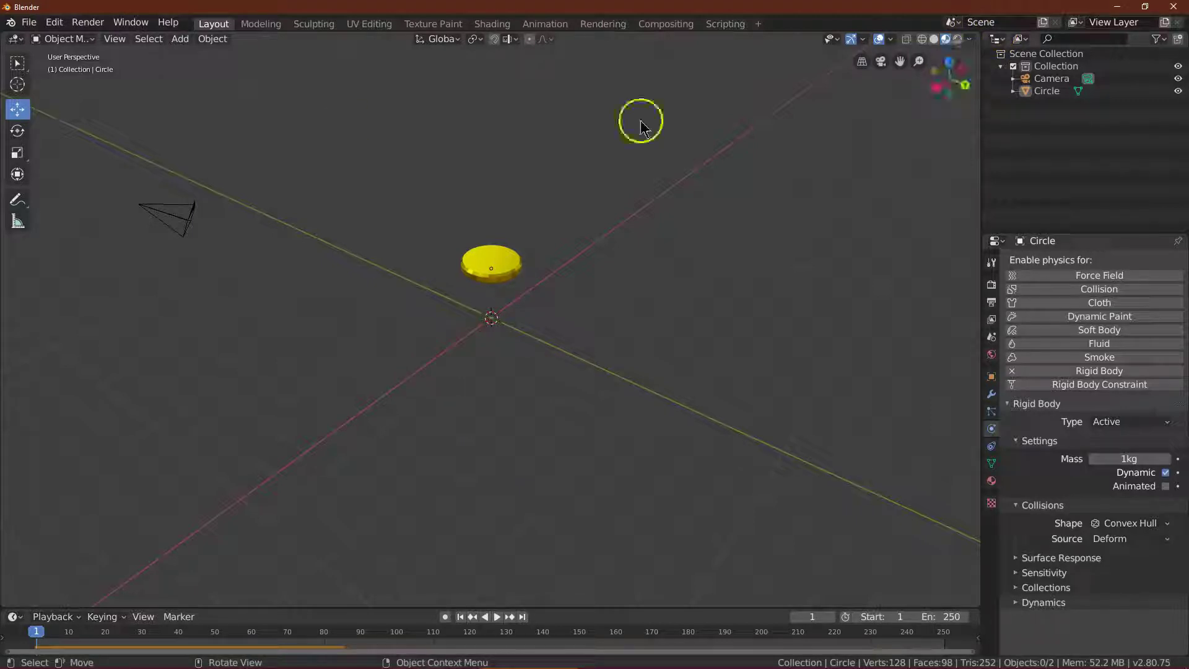
click(180, 38)
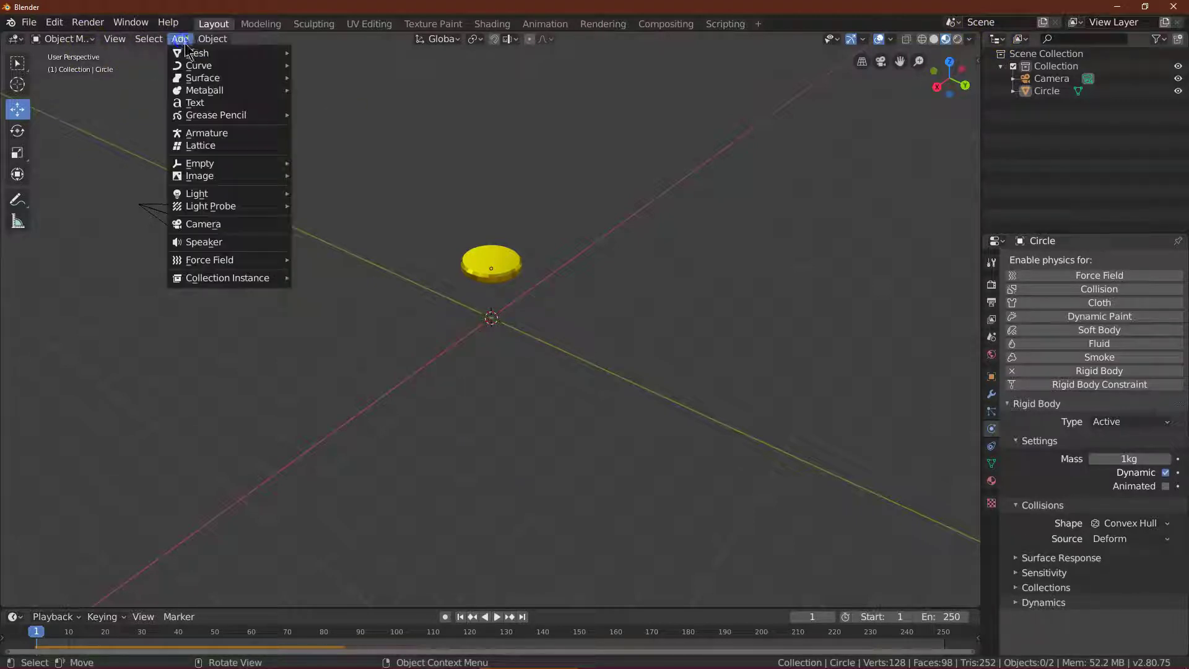
mouse_move(190, 55)
click(319, 52)
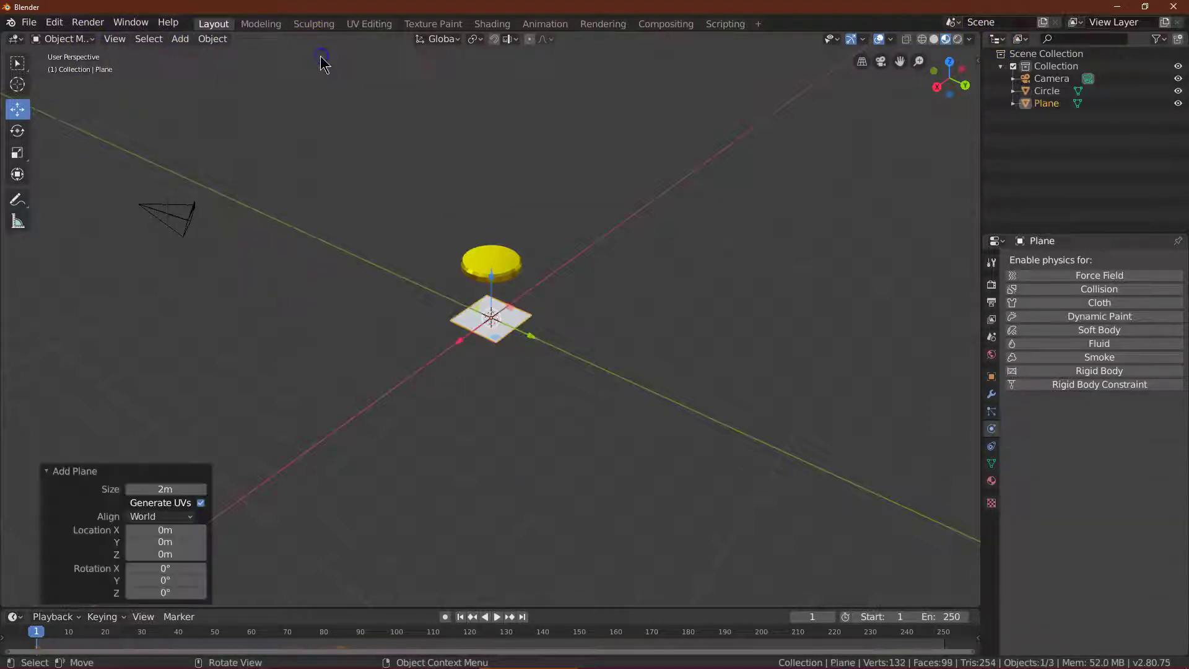
Step: Scale the plane to 9 on the X, Y and Z axes
click(19, 155)
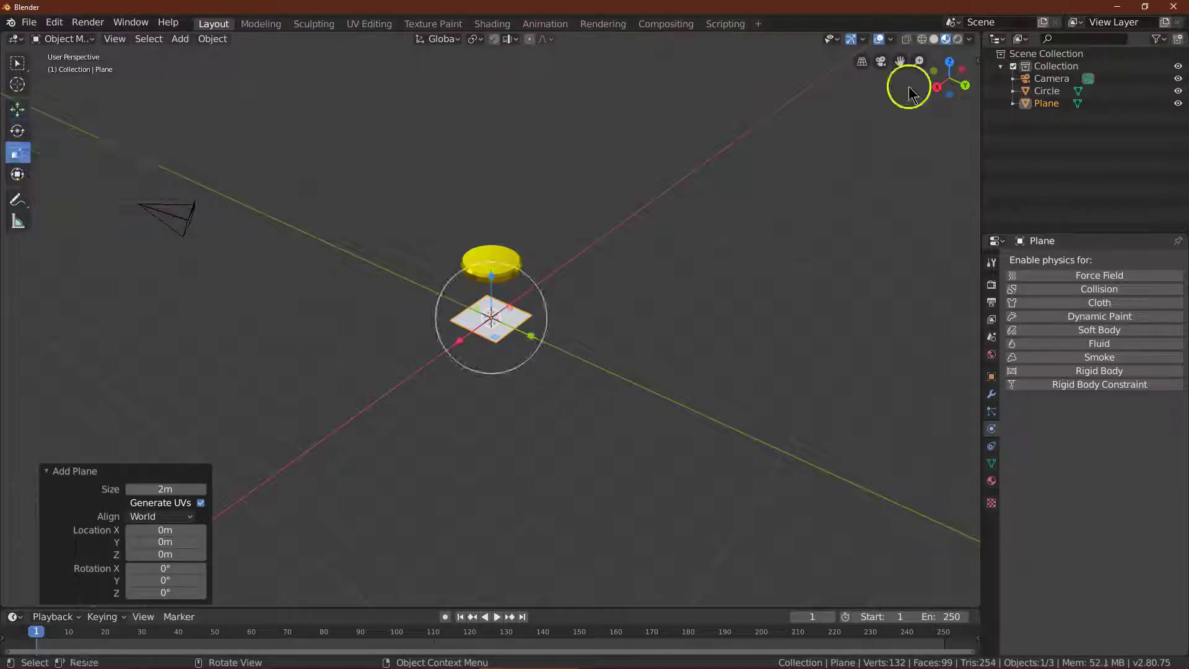
click(949, 62)
drag(533, 290, 912, 86)
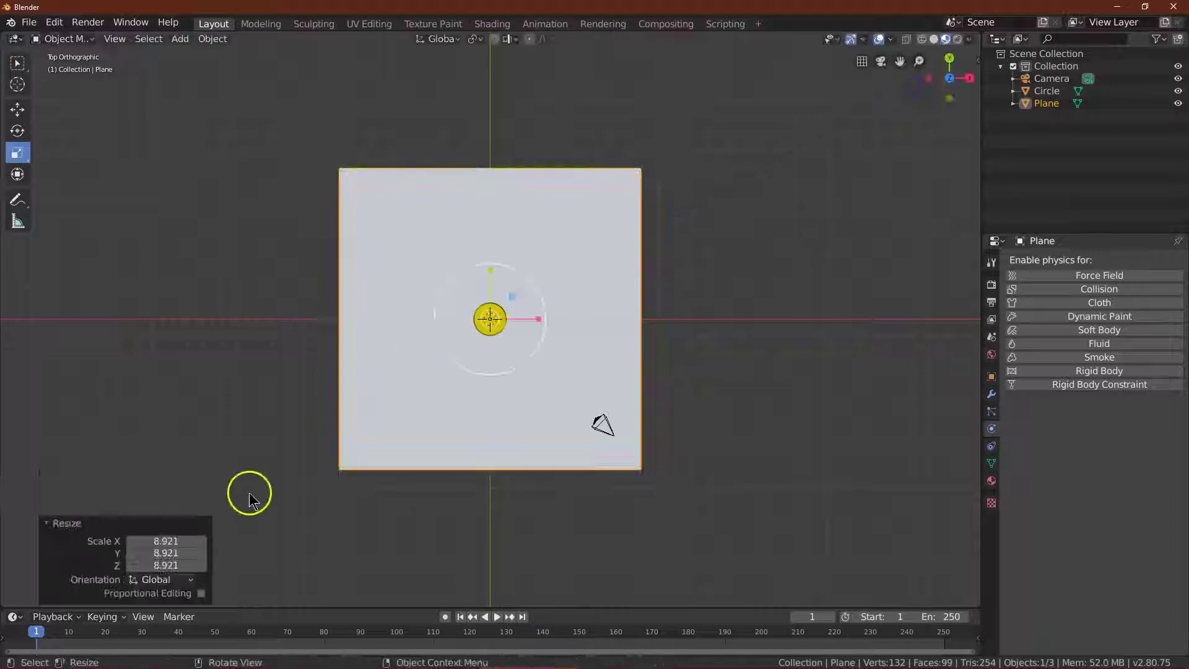
key(Return)
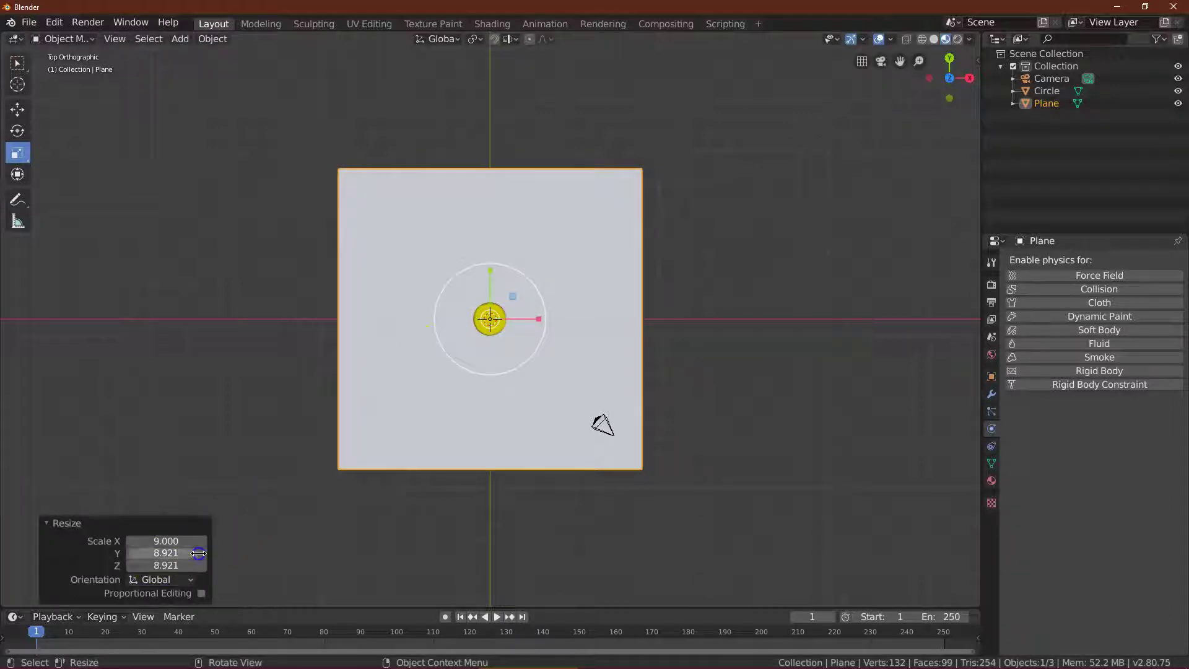
text(9)
click(156, 566)
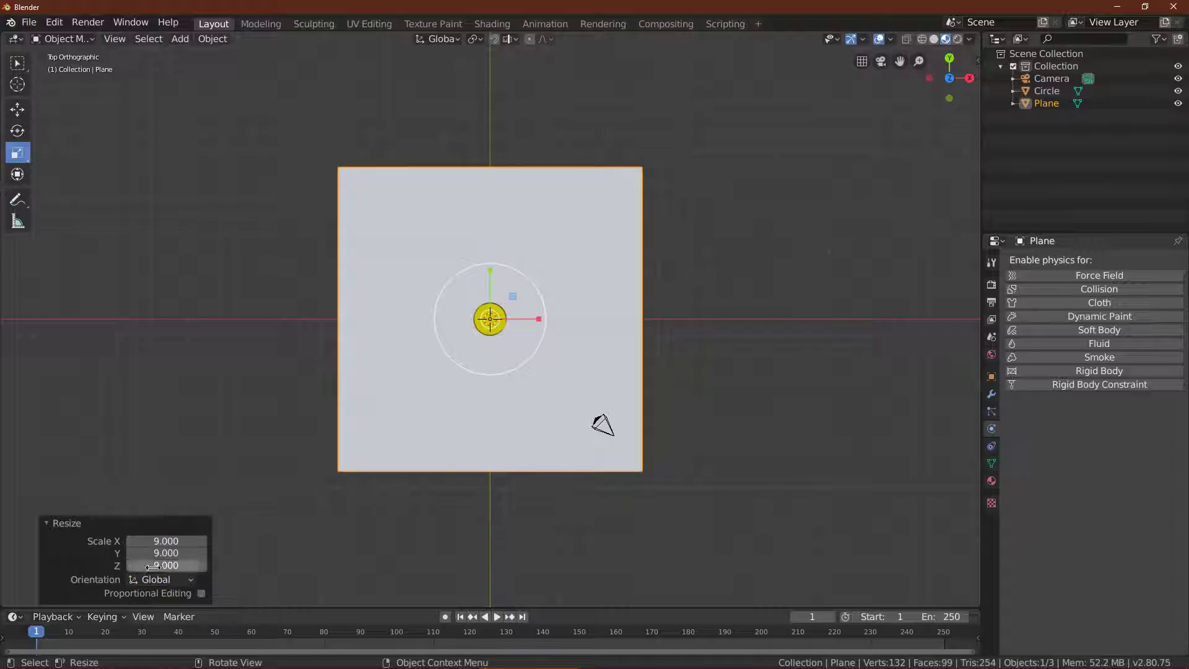
click(255, 480)
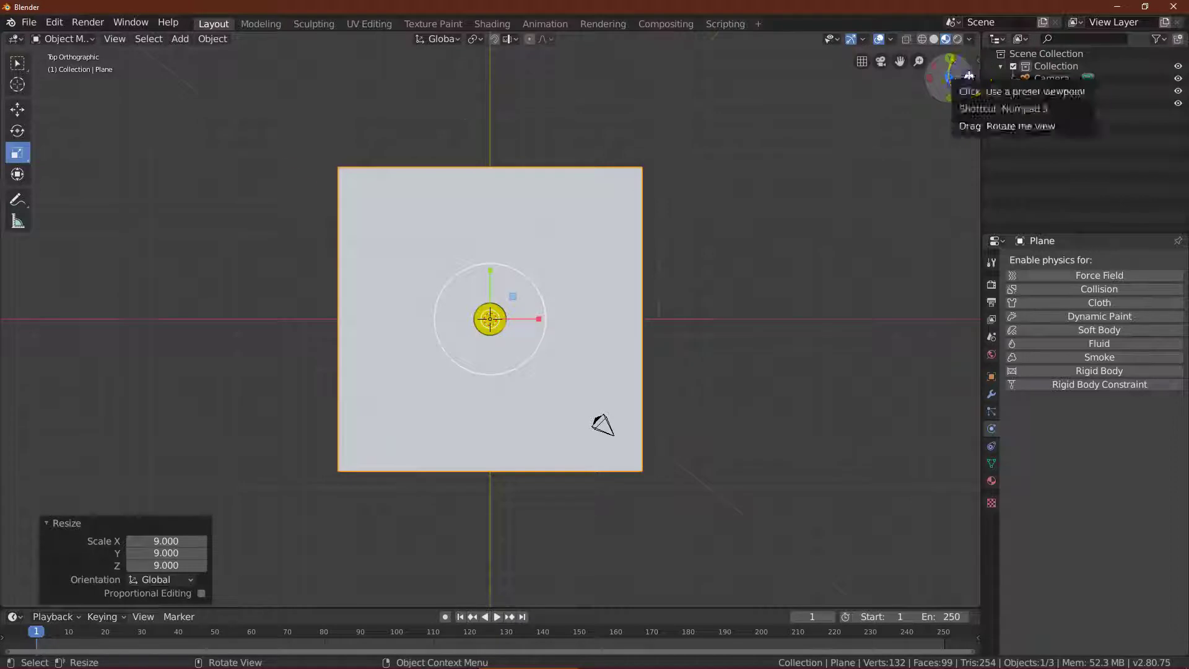
drag(970, 76, 997, 18)
drag(916, 526, 927, 539)
click(798, 411)
Step: Give the ground plane rigid body physics of type Passive
click(596, 376)
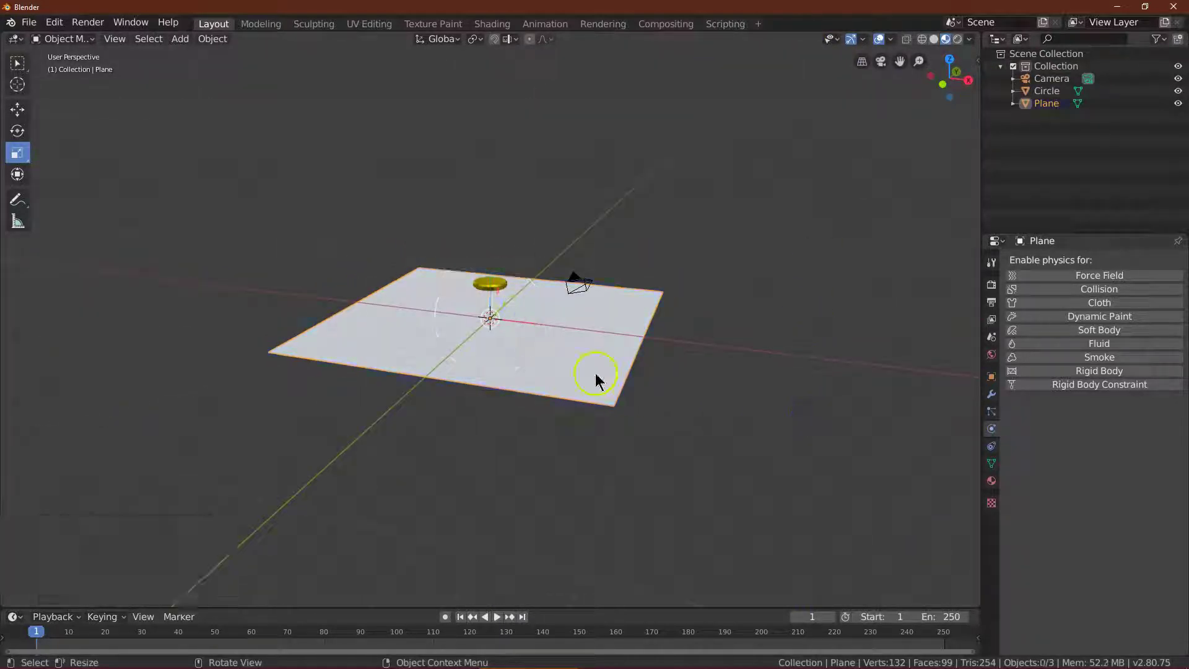
click(561, 378)
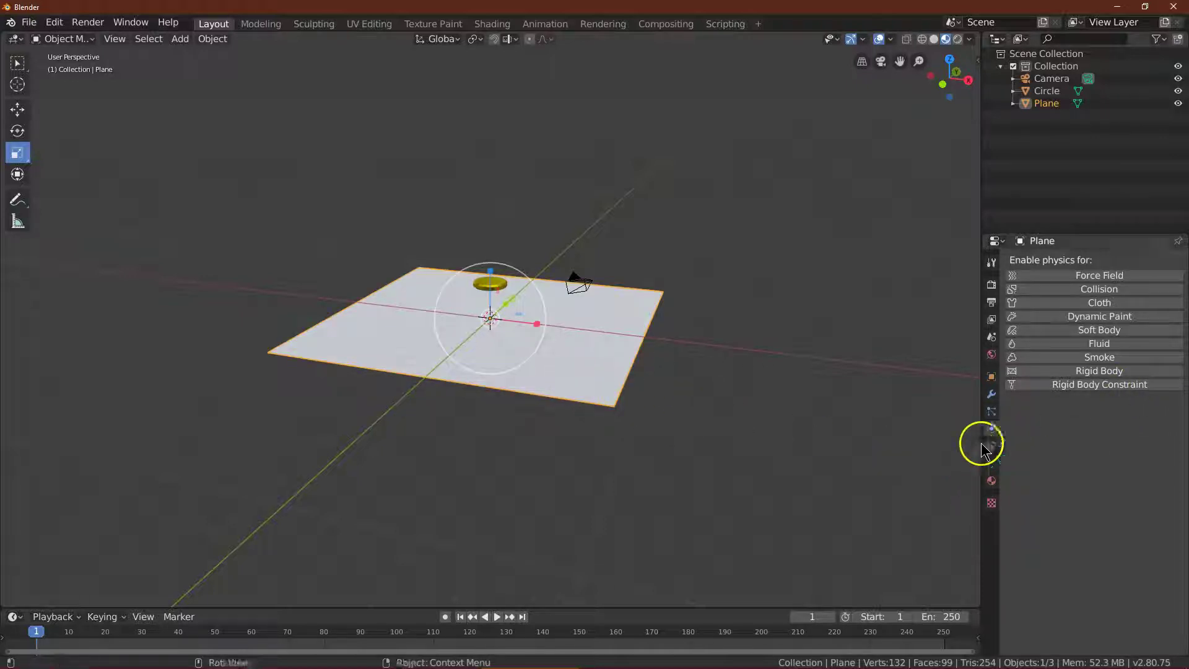
click(178, 220)
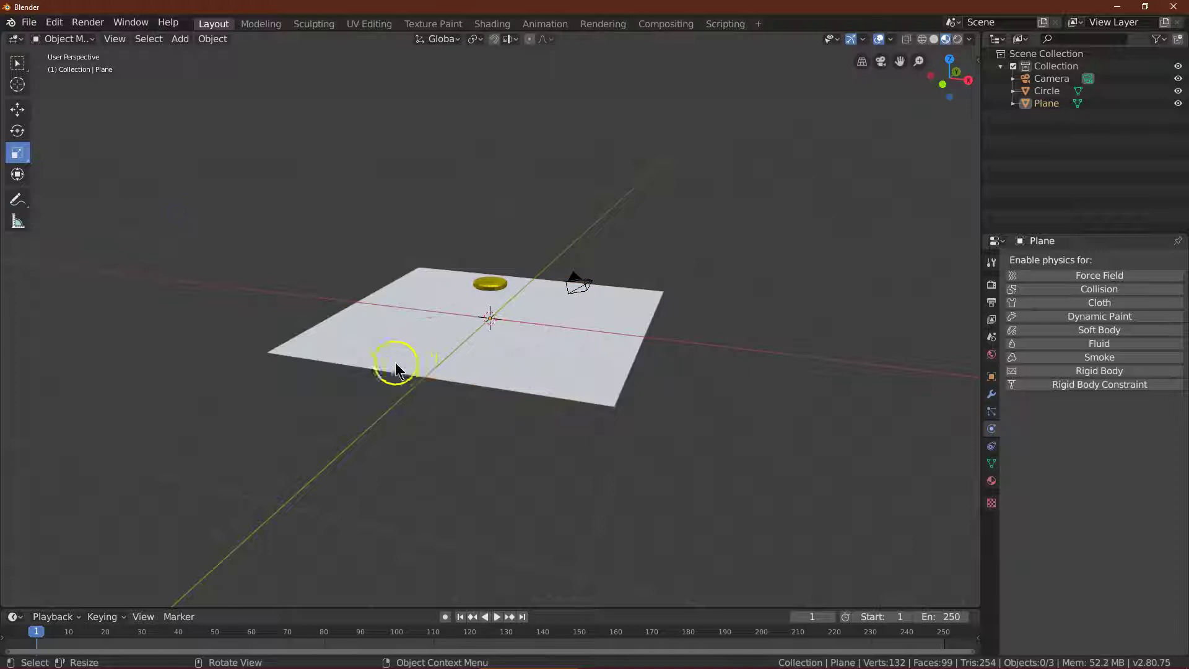
click(1053, 104)
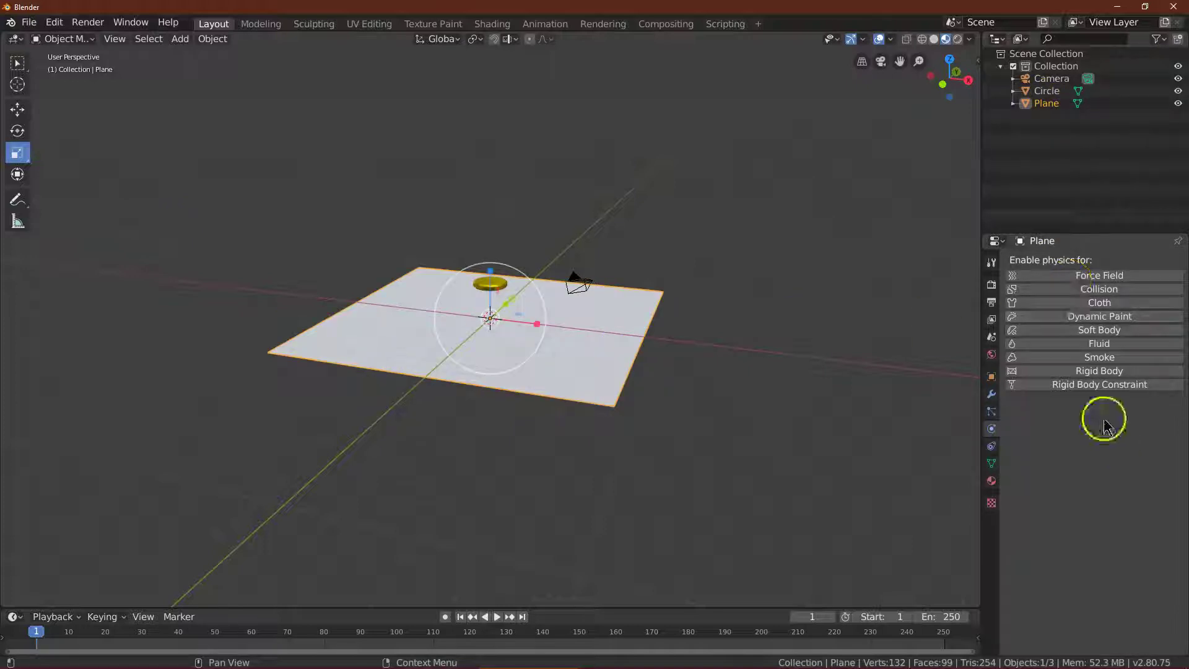
click(1113, 374)
click(1135, 421)
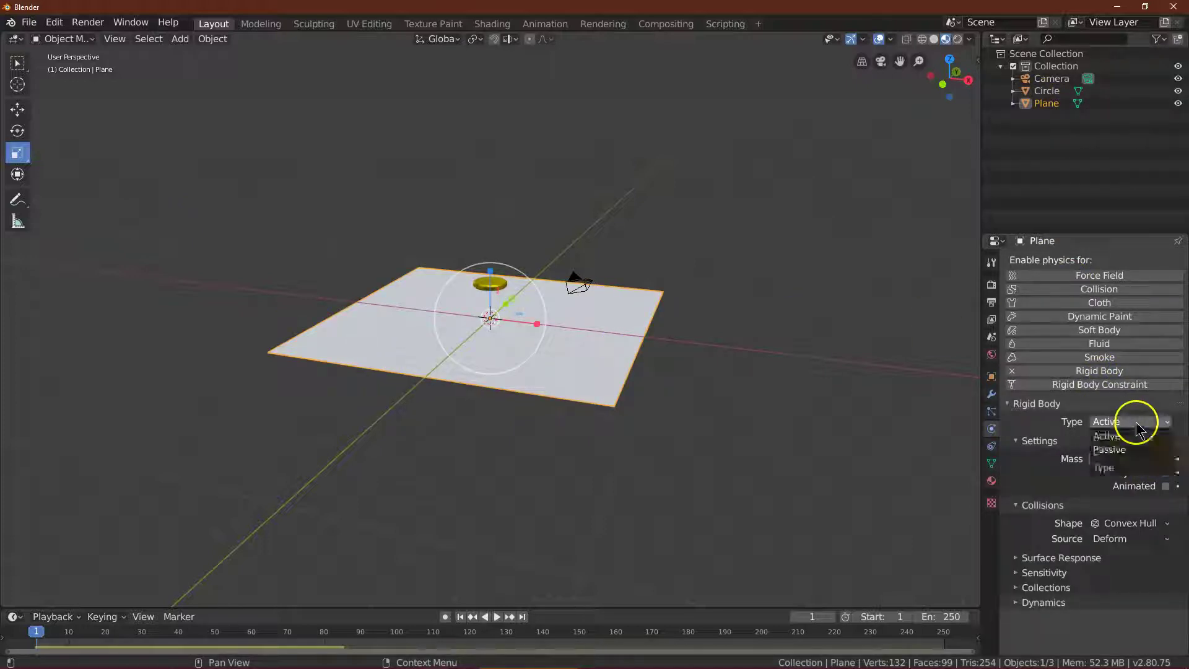
click(1133, 449)
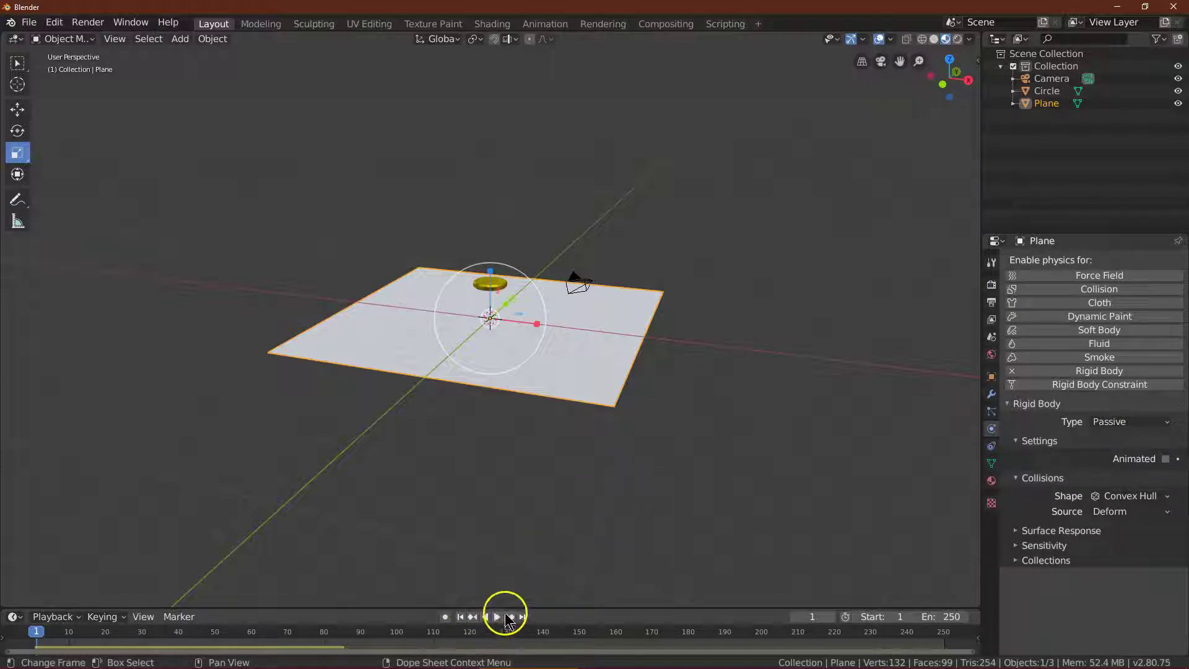
Step: Play the simulation to watch the coin land, then rewind to frame 1
click(498, 618)
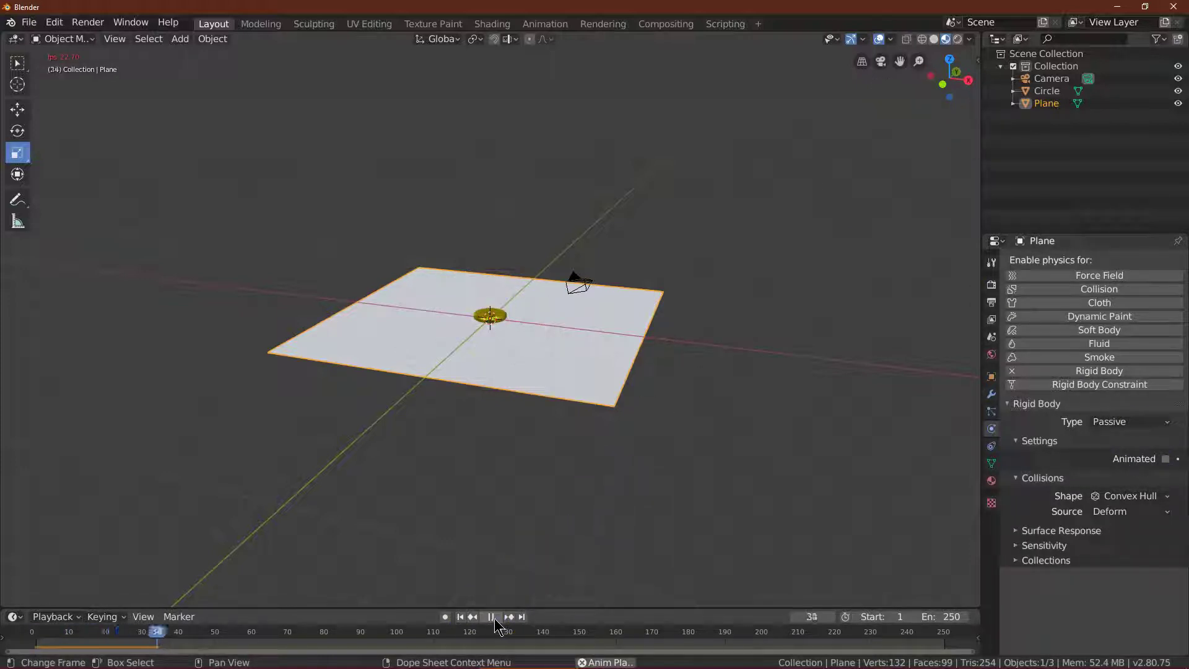
click(492, 618)
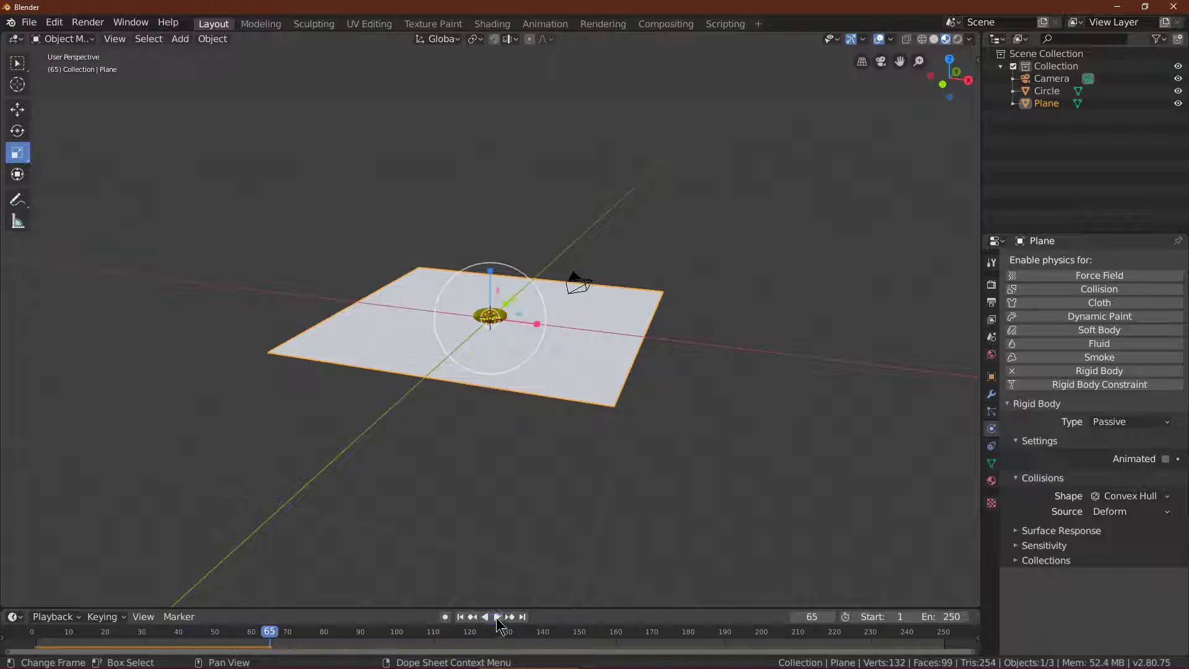
click(460, 617)
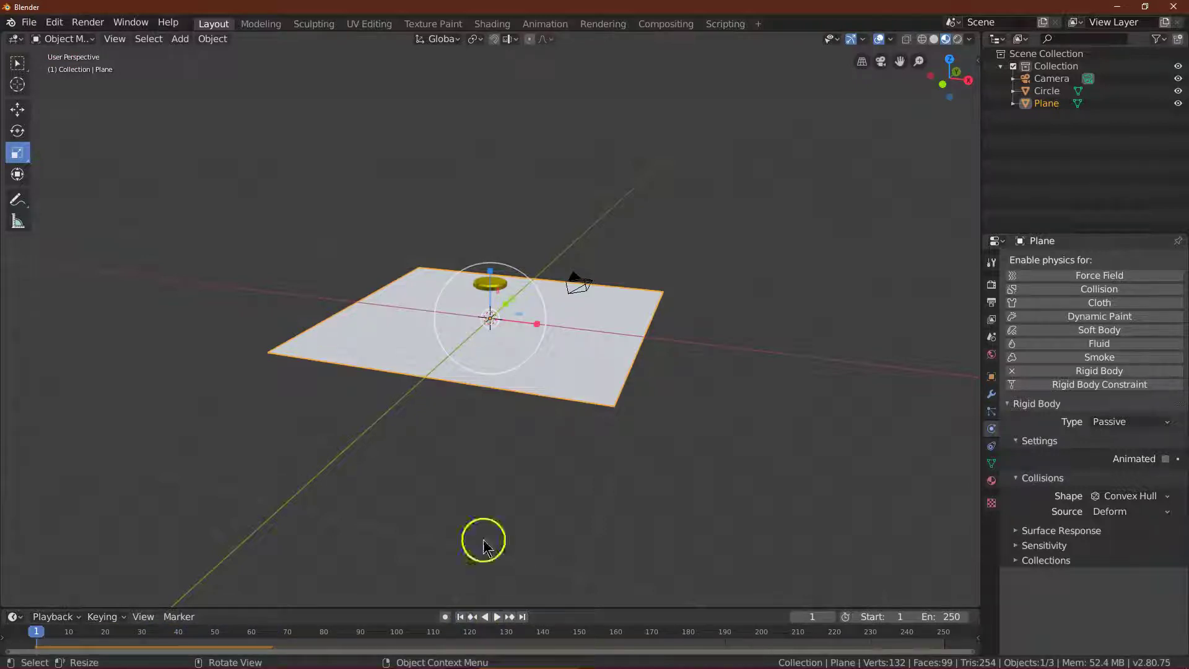
Step: Give the ground plane a new dark grey 2E2E2E material, then return to a free perspective view
click(992, 485)
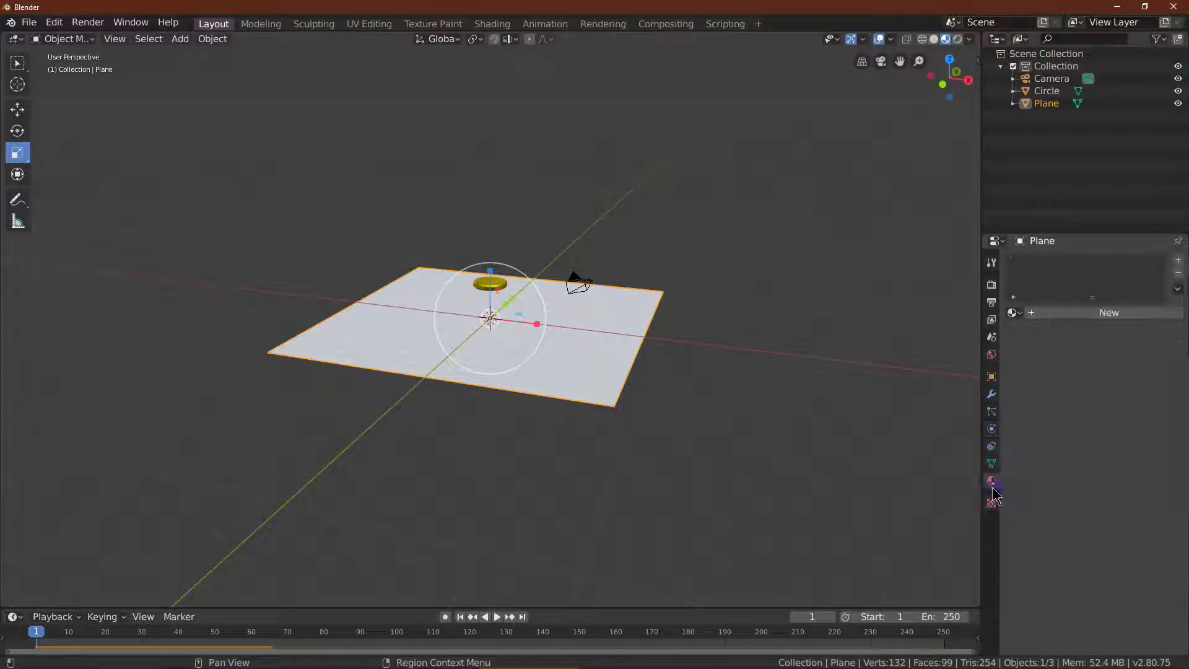
click(1126, 313)
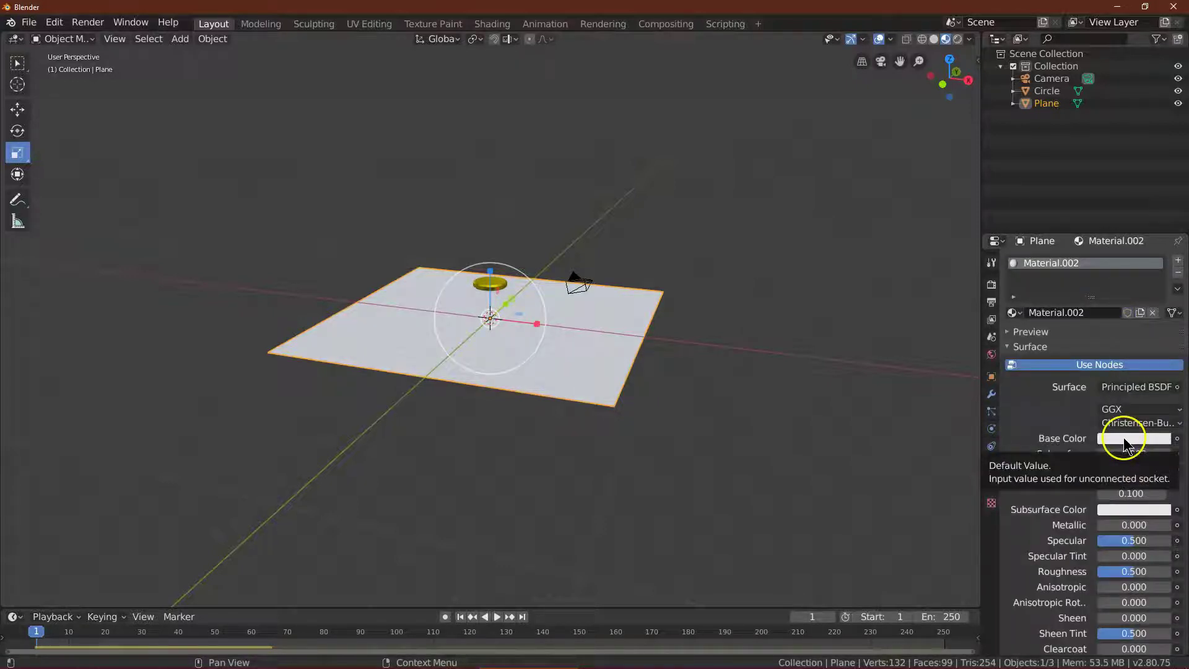
click(1123, 437)
click(1161, 336)
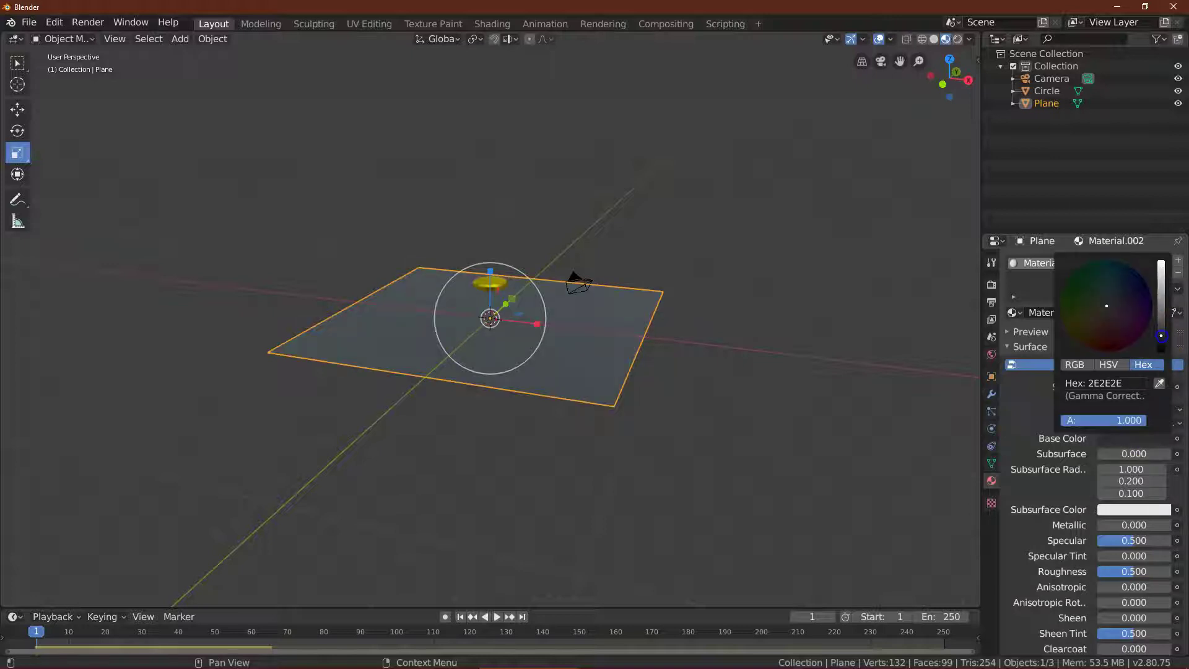
drag(1162, 336, 1161, 333)
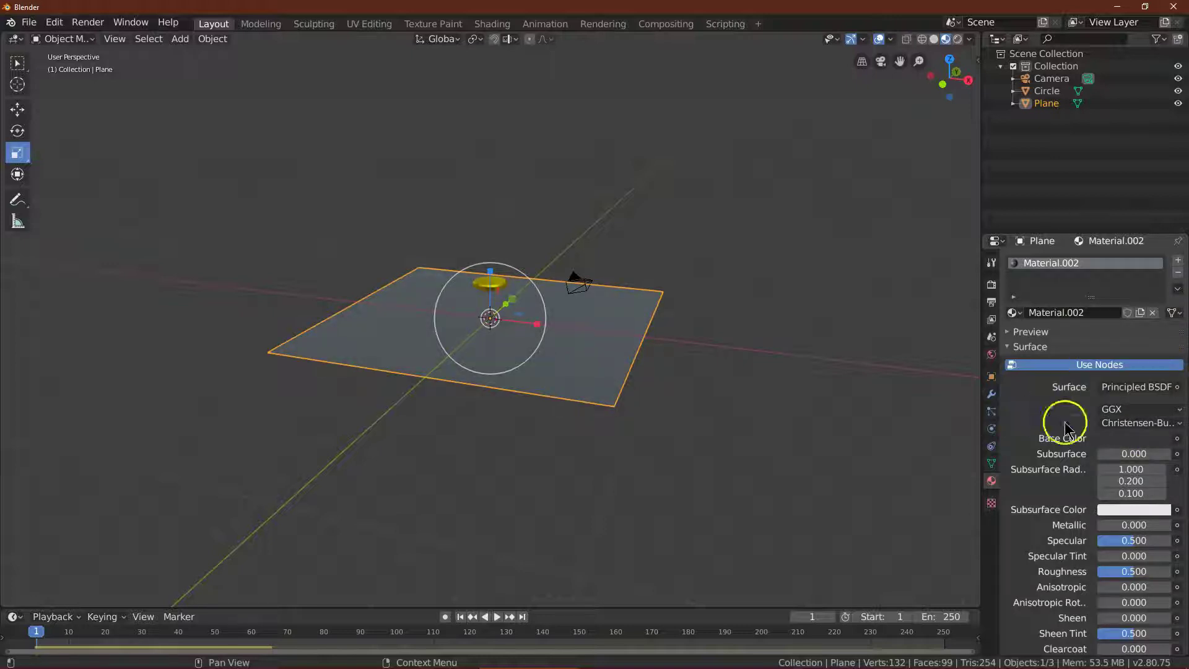
click(875, 63)
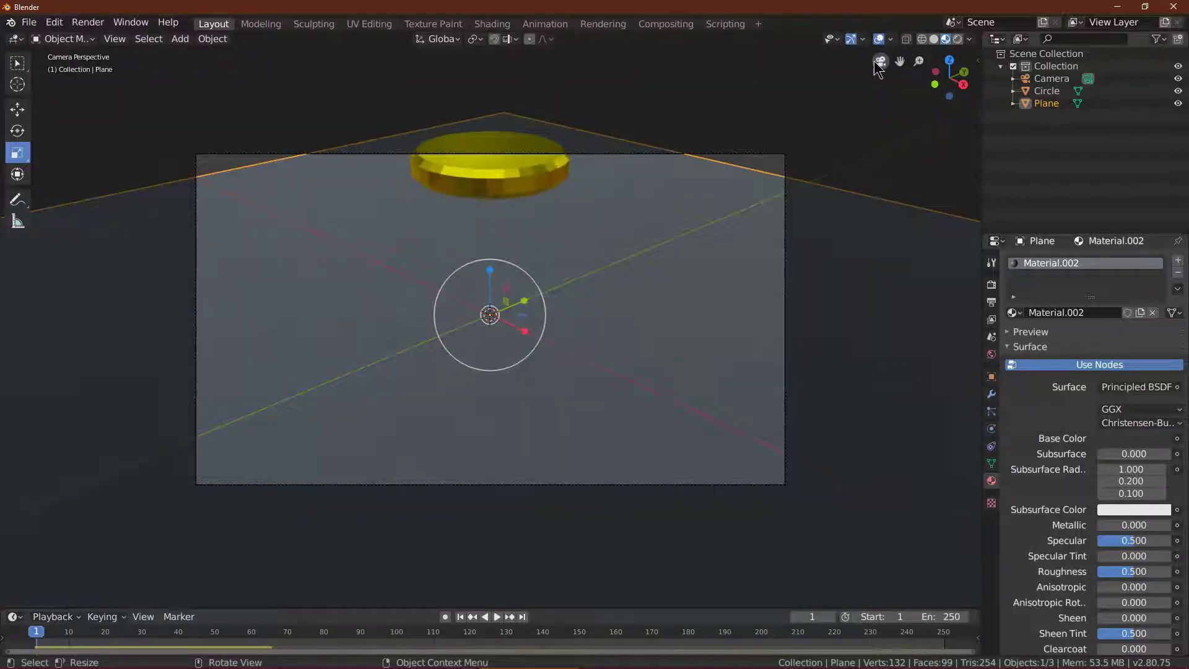
click(875, 62)
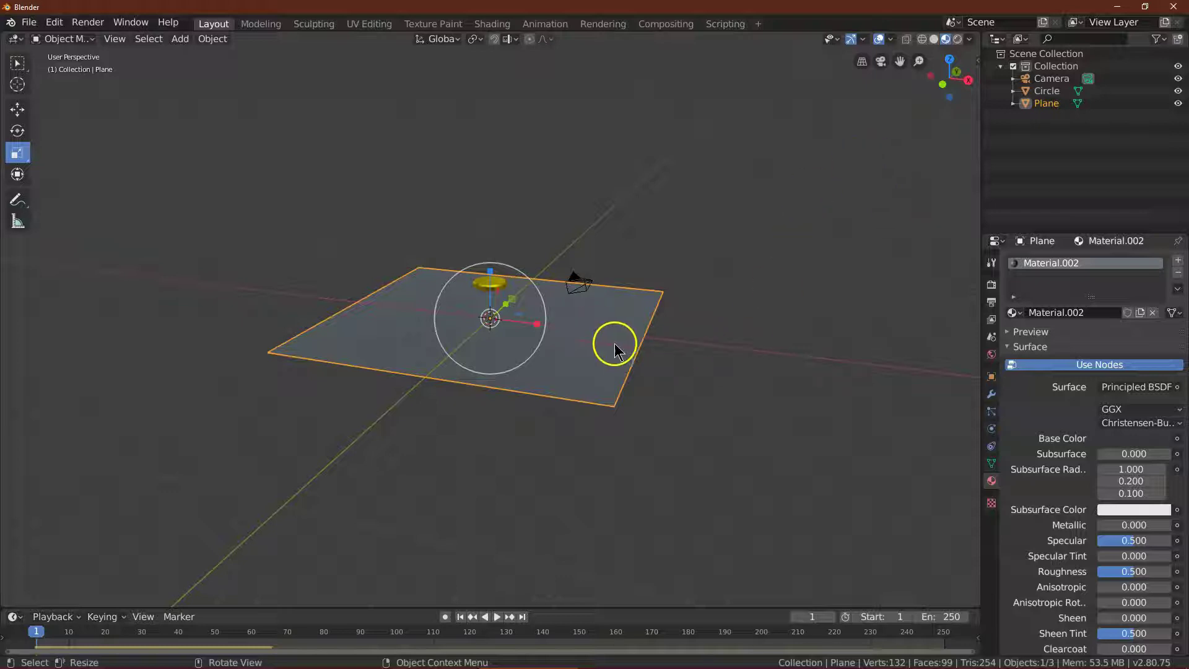
Step: Select the gold coin and place two linked copies of it in the air above the plane
click(762, 393)
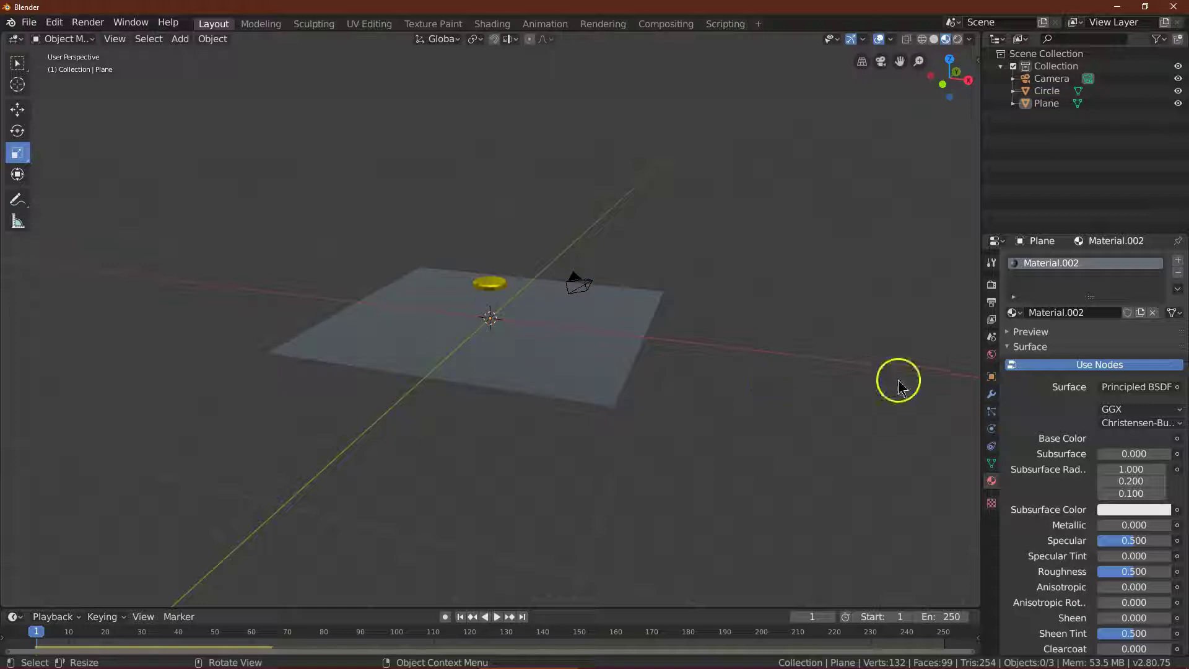
click(490, 288)
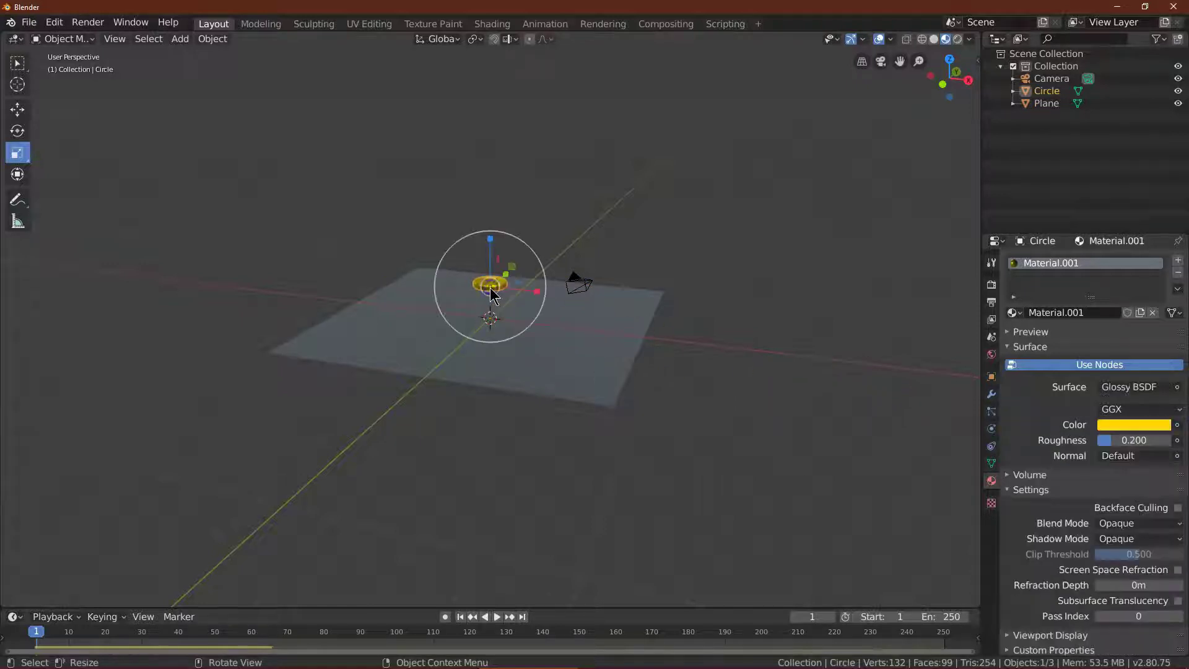
click(217, 41)
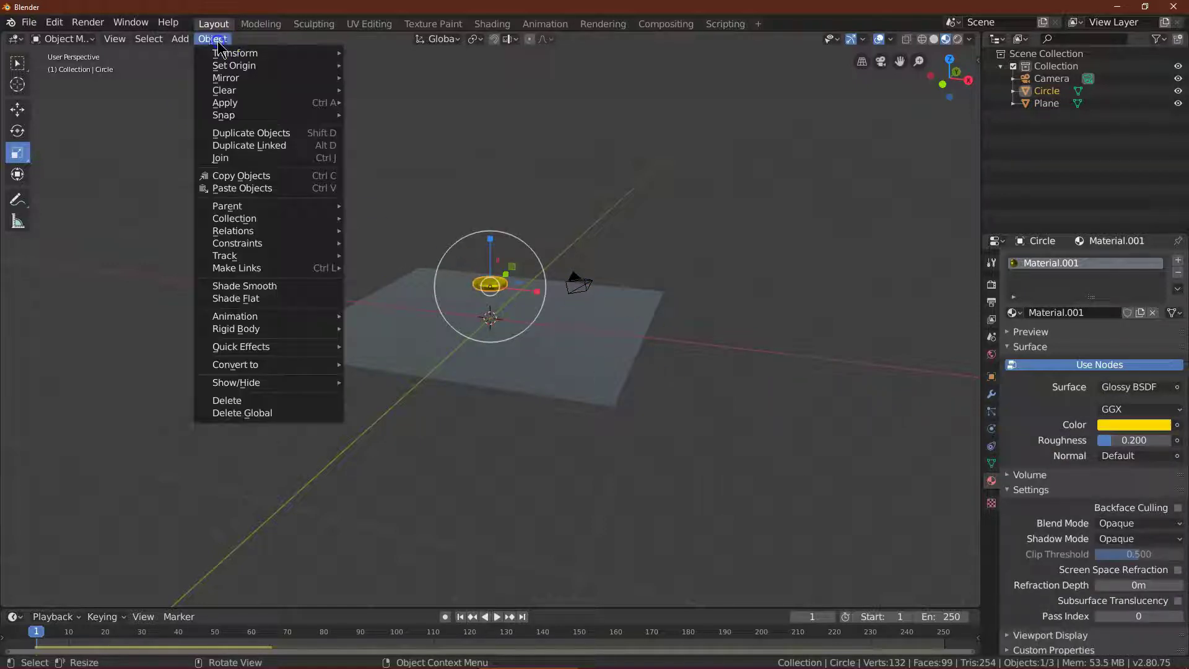
click(291, 134)
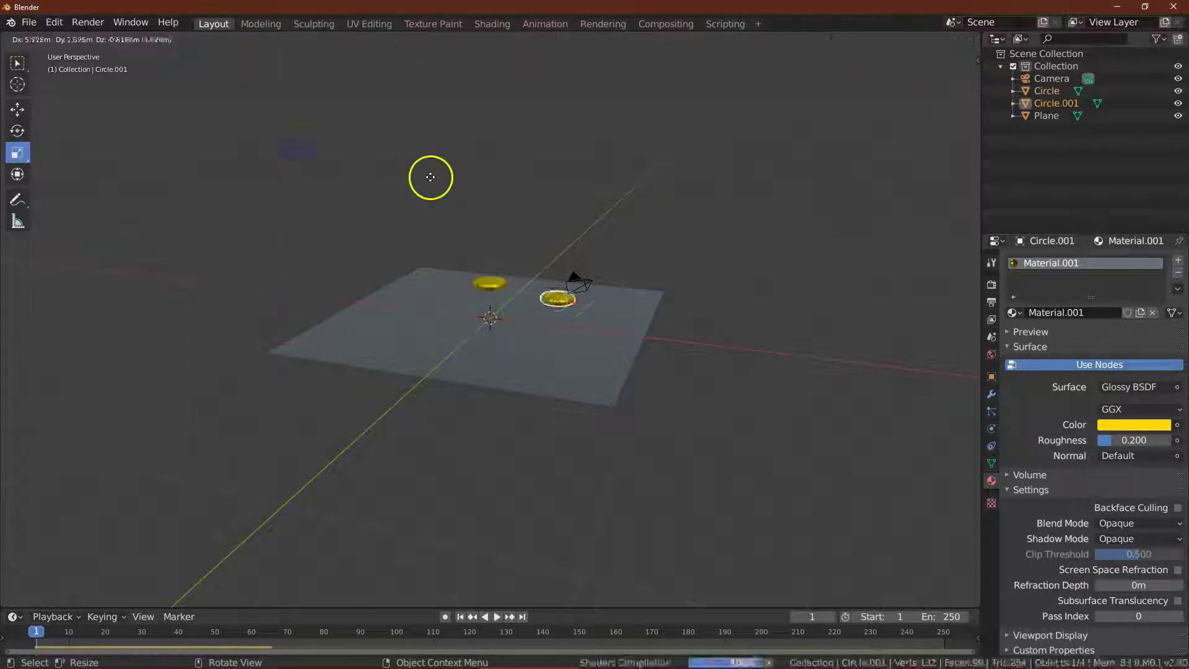
click(247, 85)
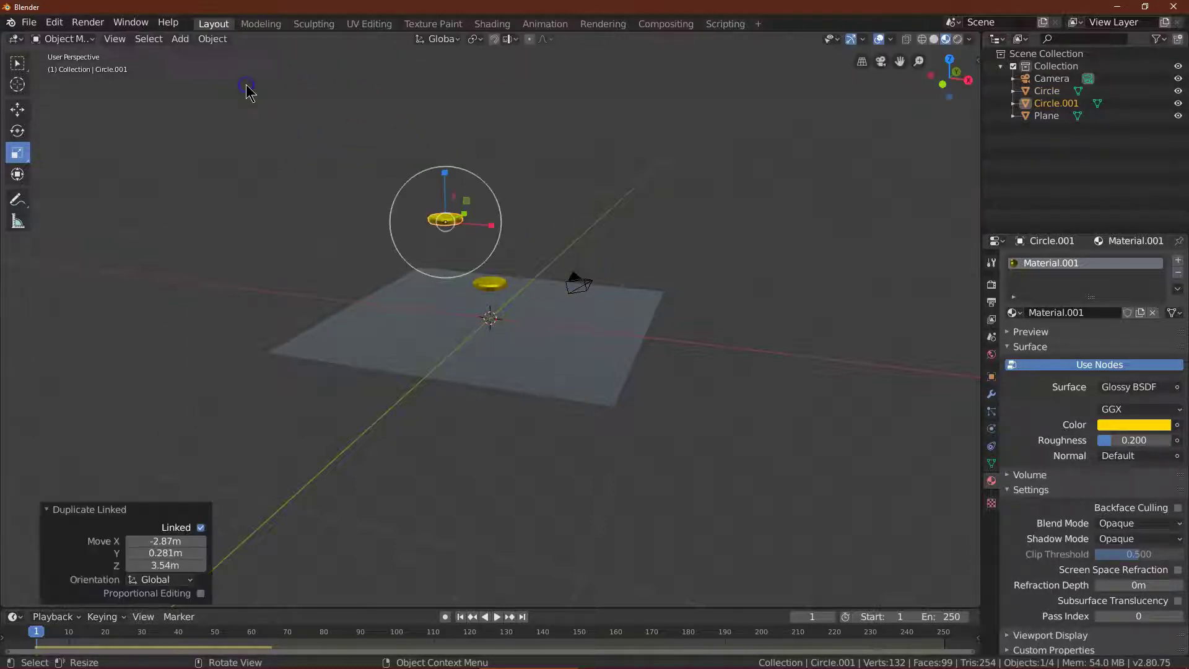
click(208, 40)
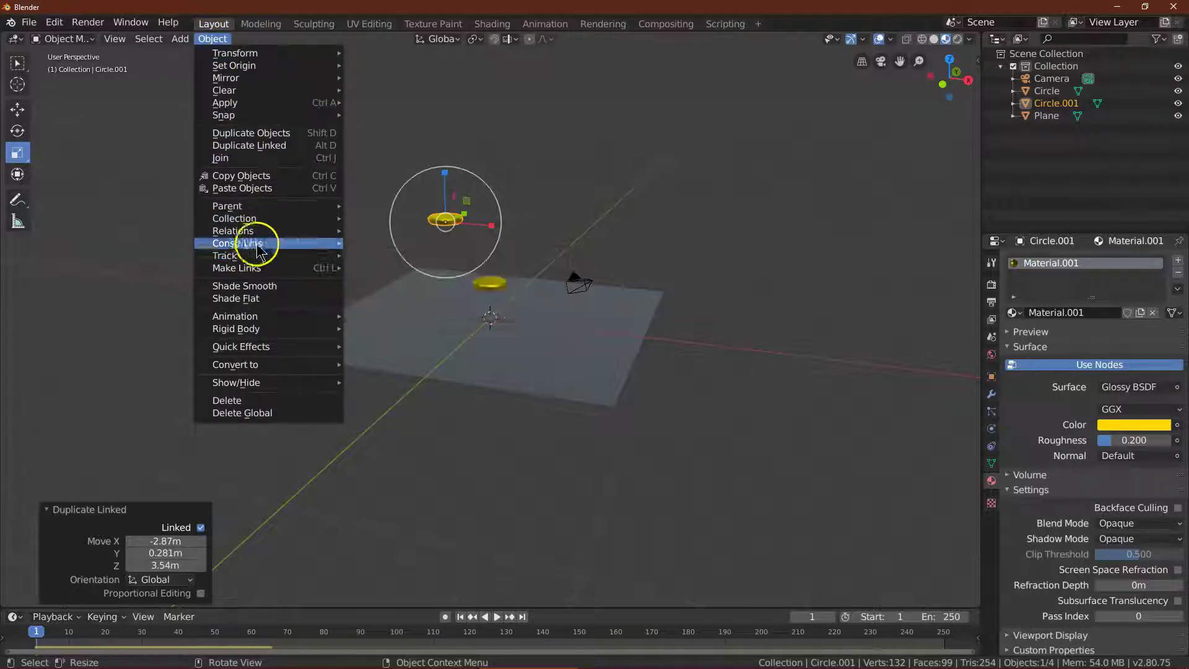
click(270, 150)
click(350, 122)
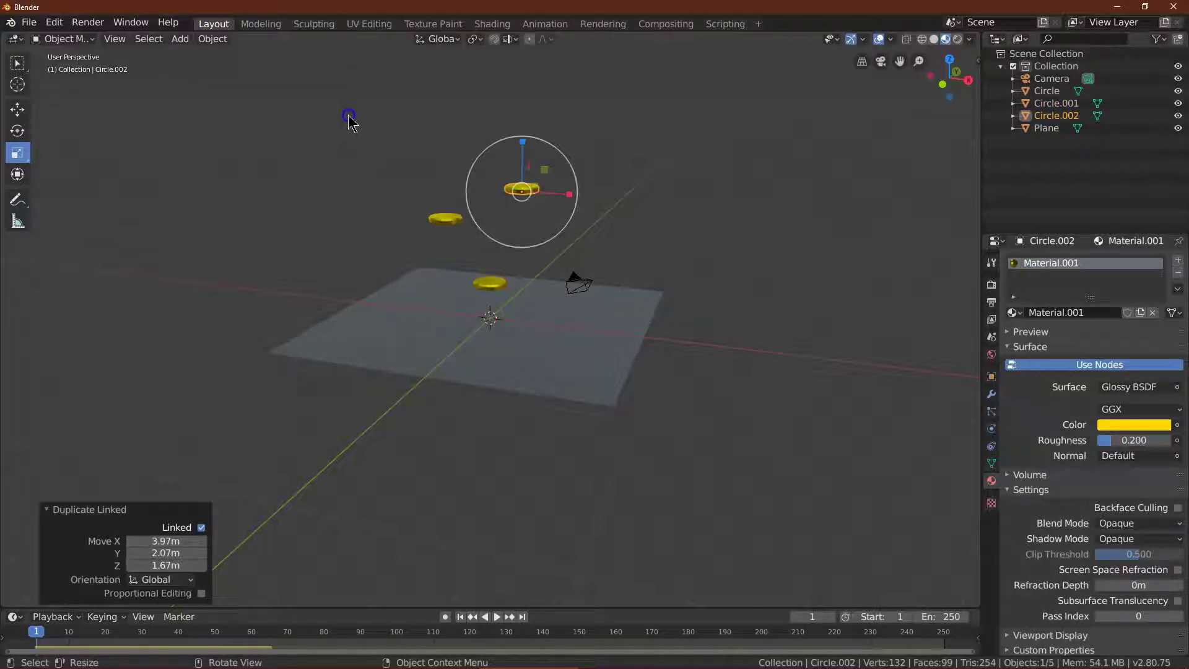
Step: Add three more linked coin copies at different heights, reaching Circle.005
click(483, 289)
click(212, 38)
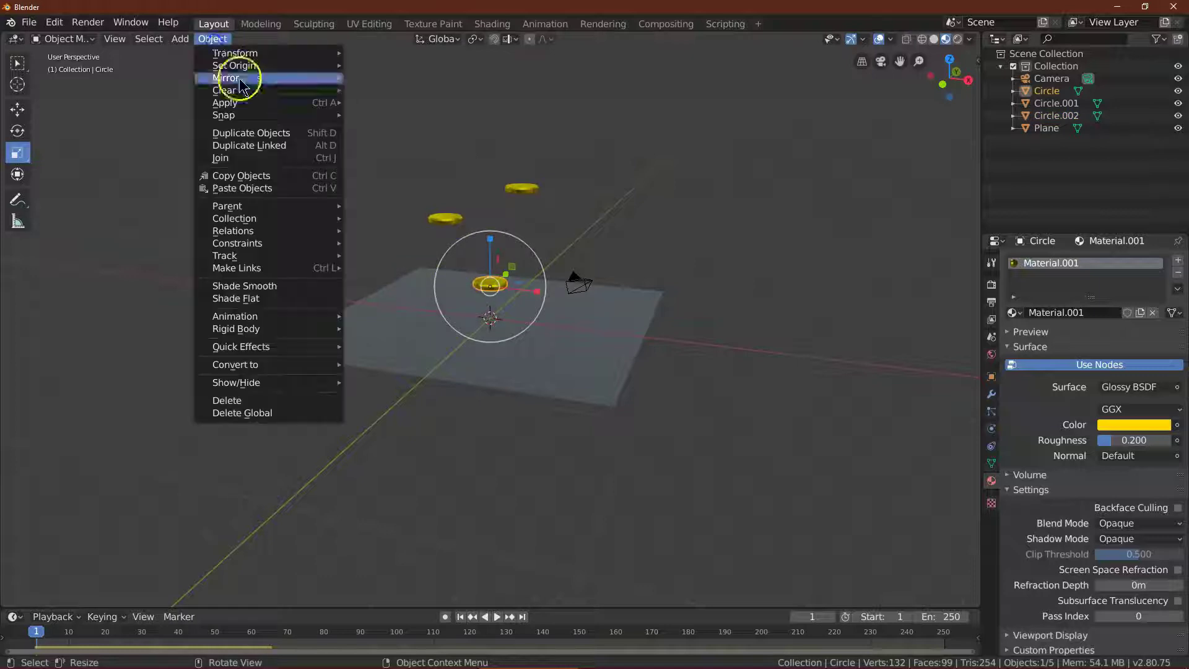
click(265, 150)
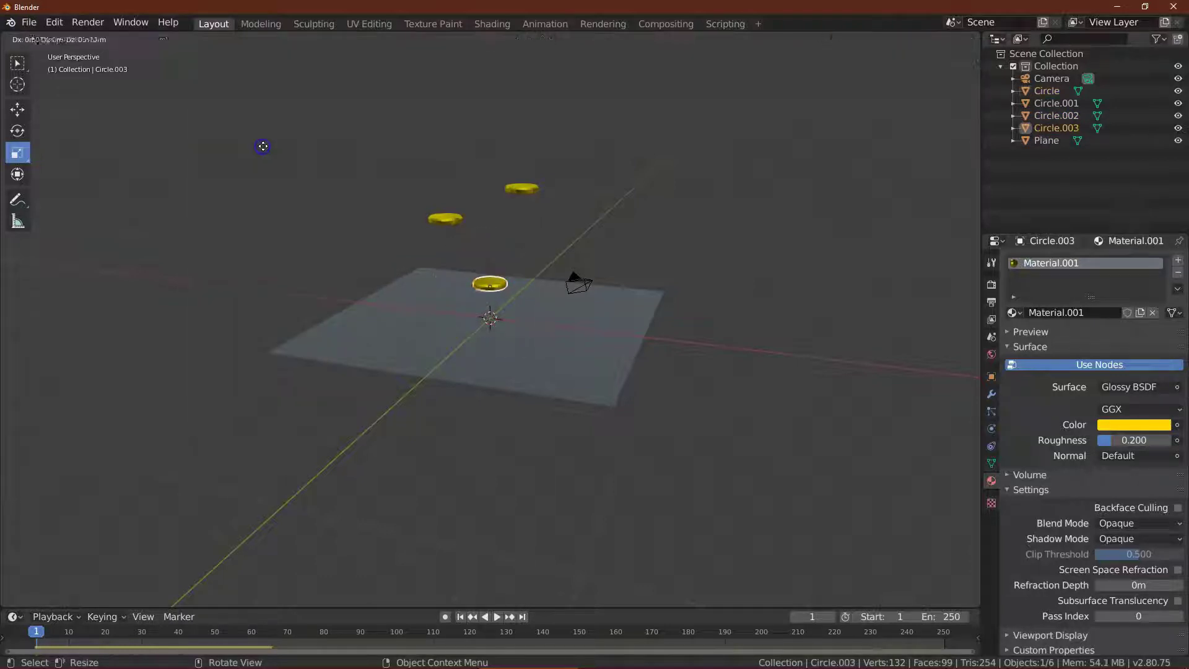
click(239, 600)
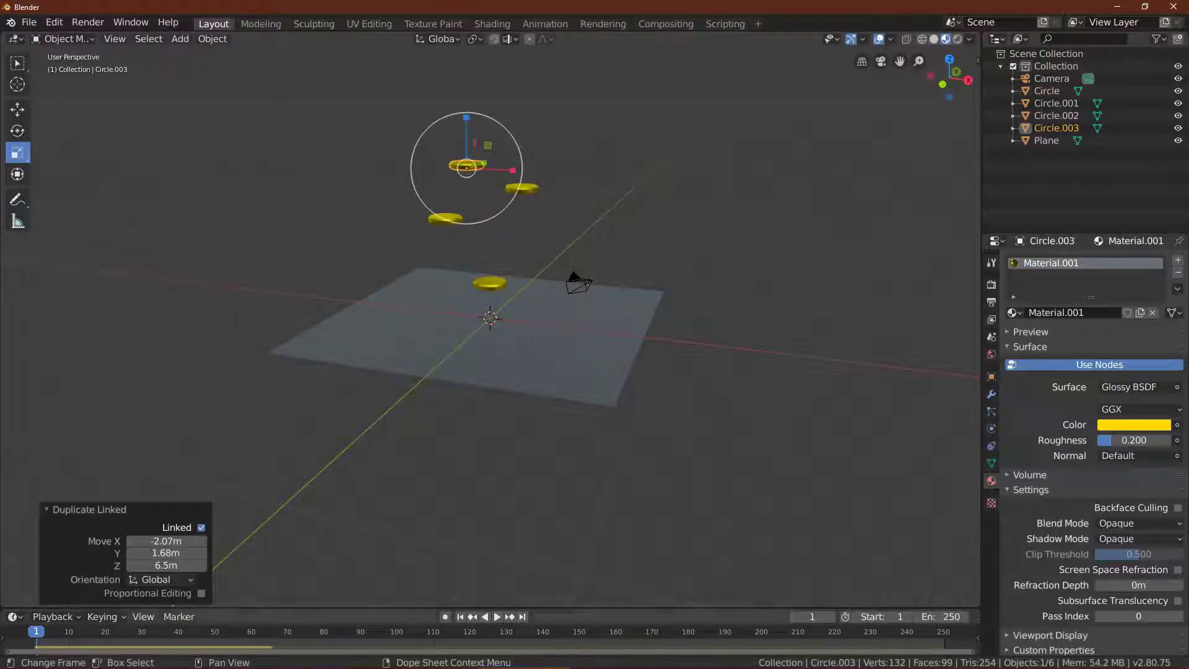
click(210, 40)
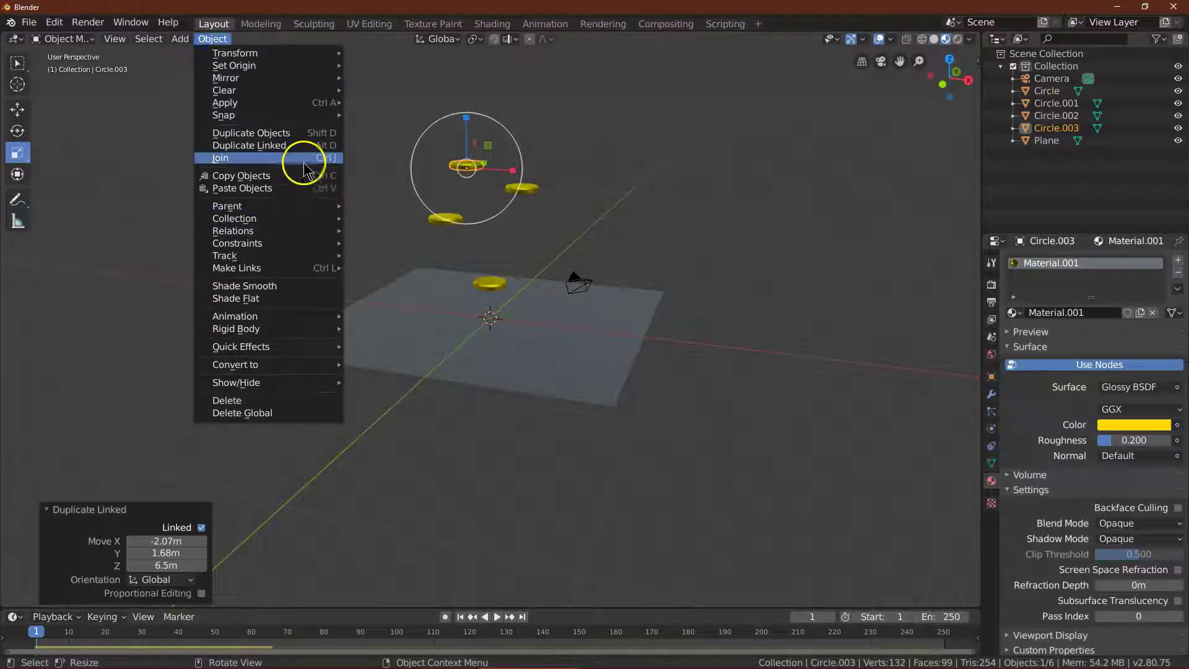
click(273, 146)
click(365, 105)
click(211, 39)
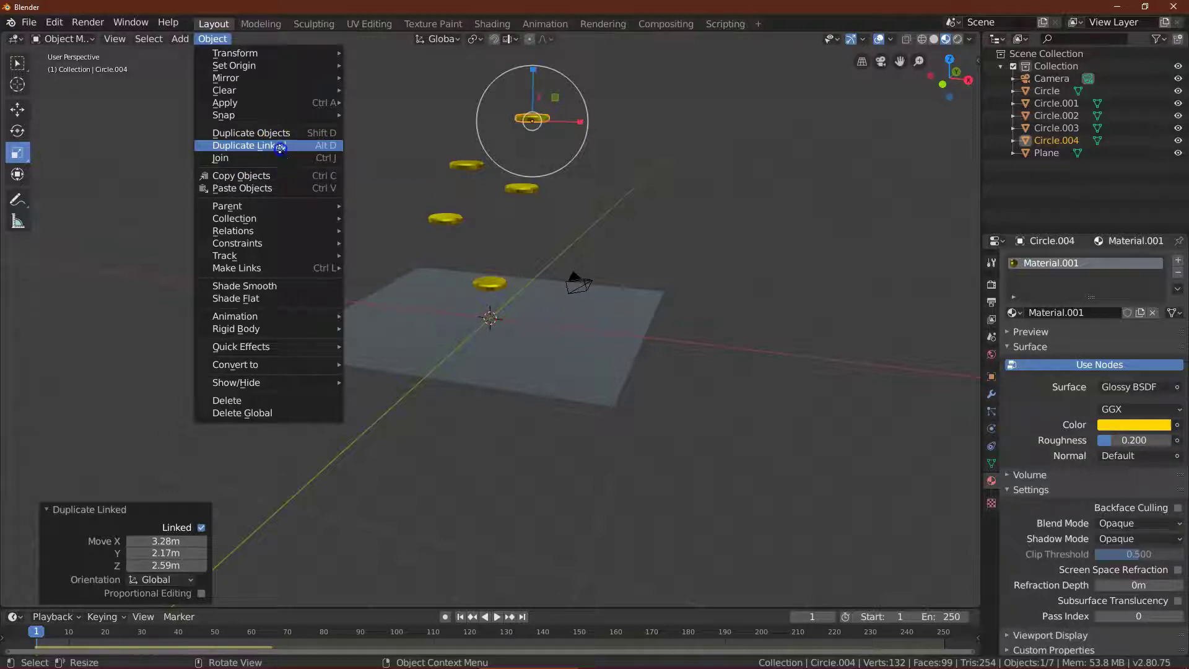
click(281, 148)
click(206, 144)
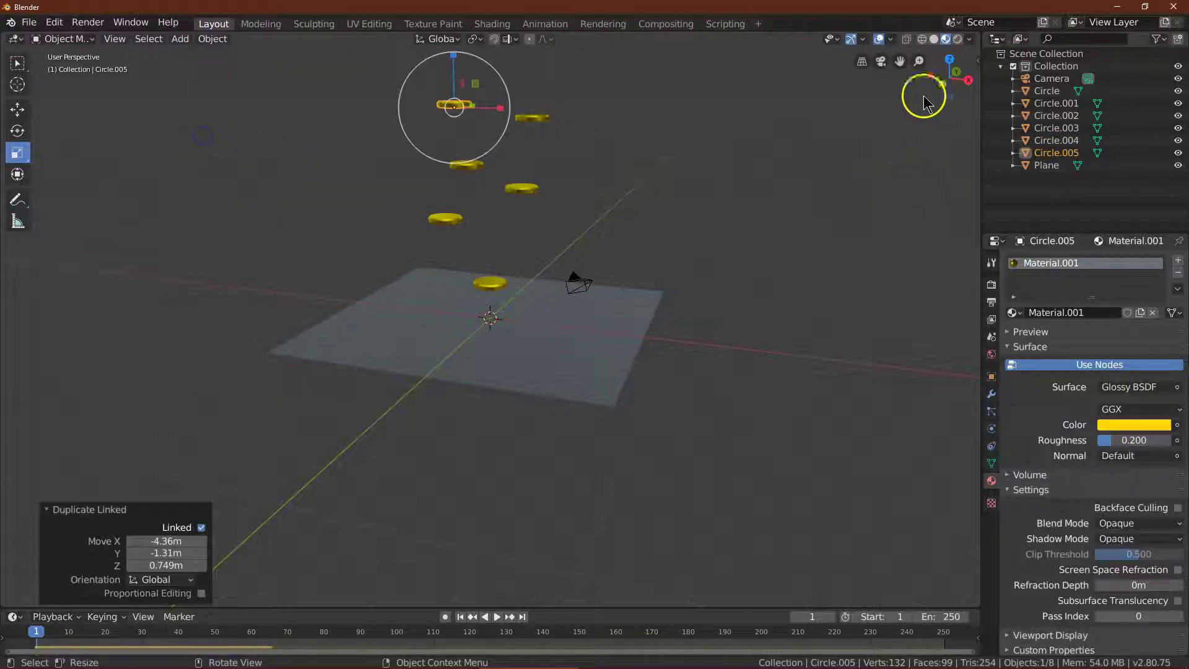
drag(949, 59, 905, 69)
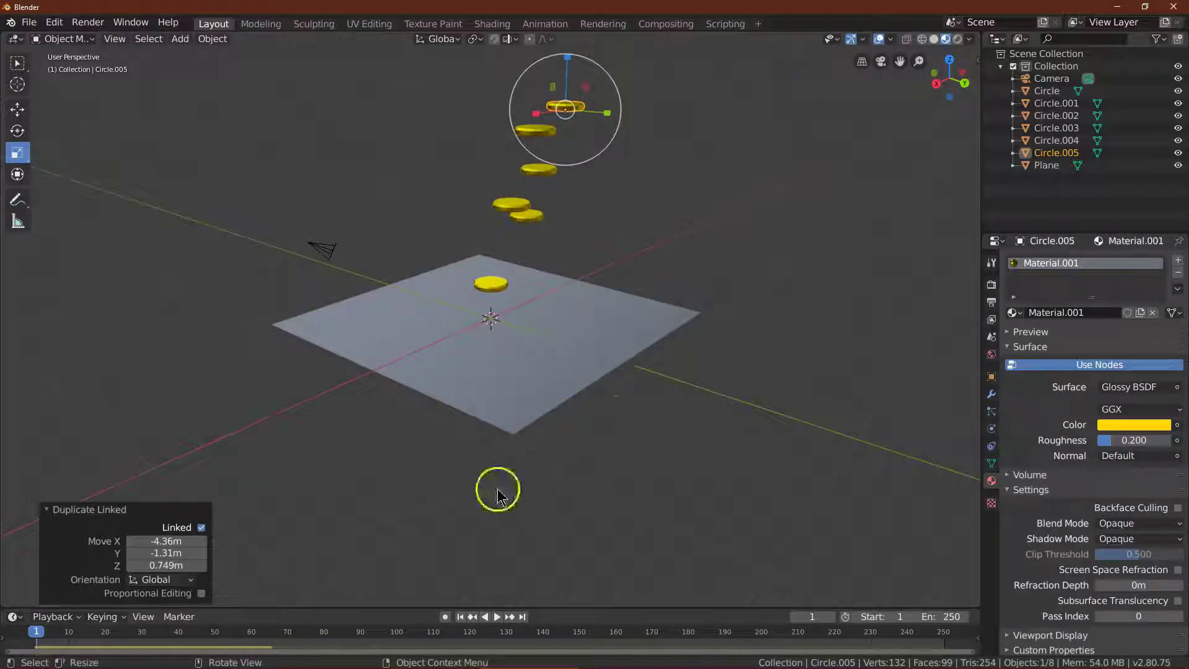
Step: Play the coin drop, stop it, rewind to the first frame, and save as test coin.blend
click(498, 619)
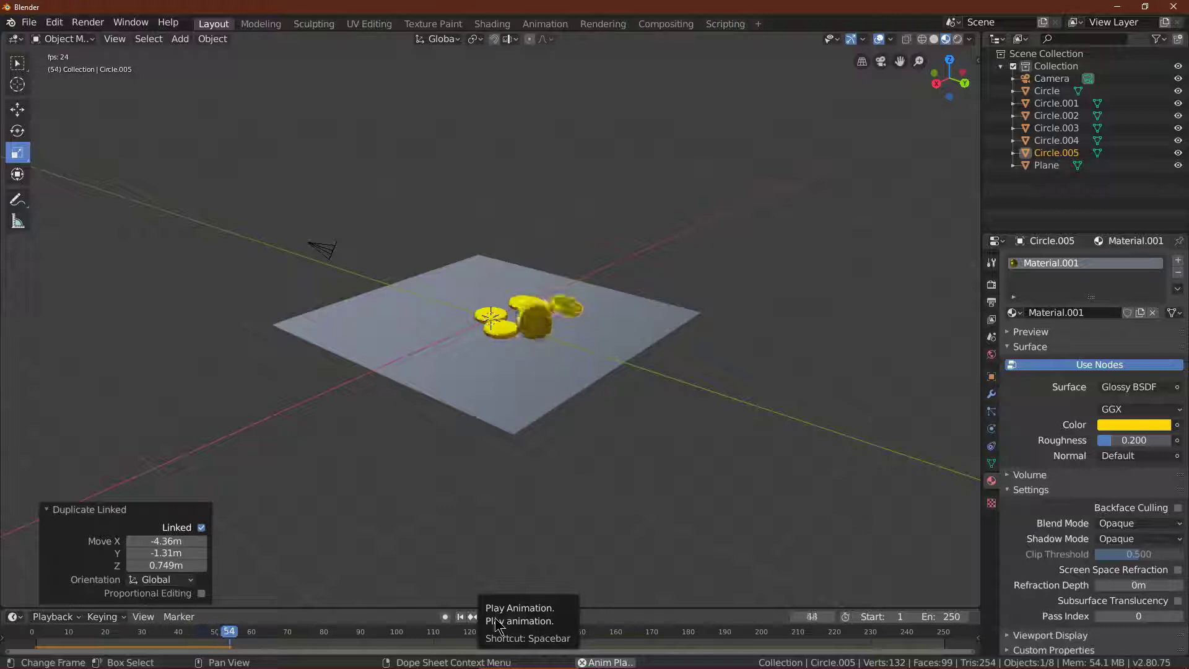
click(491, 618)
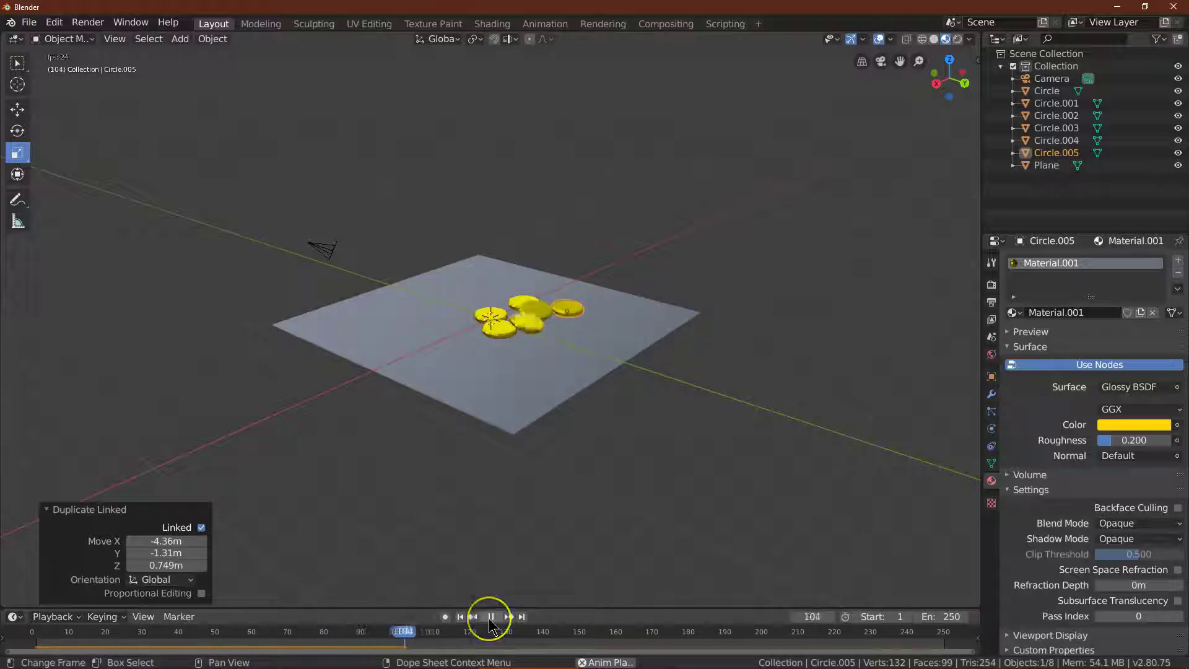
click(491, 618)
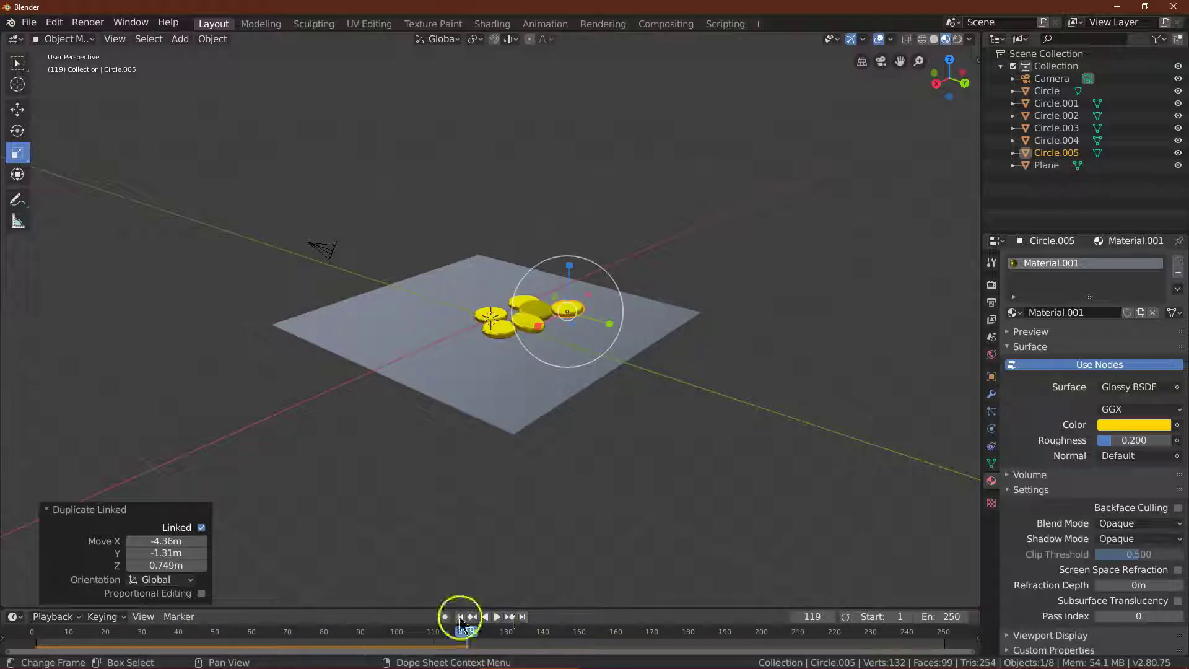
click(460, 617)
click(532, 131)
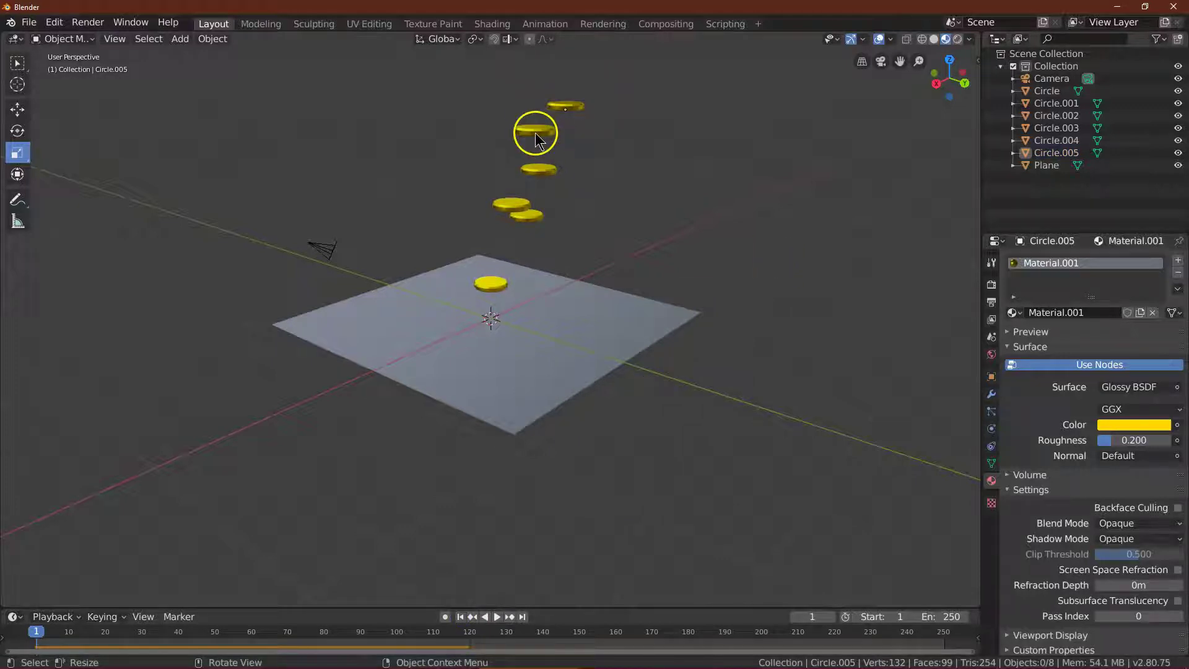
key(Left)
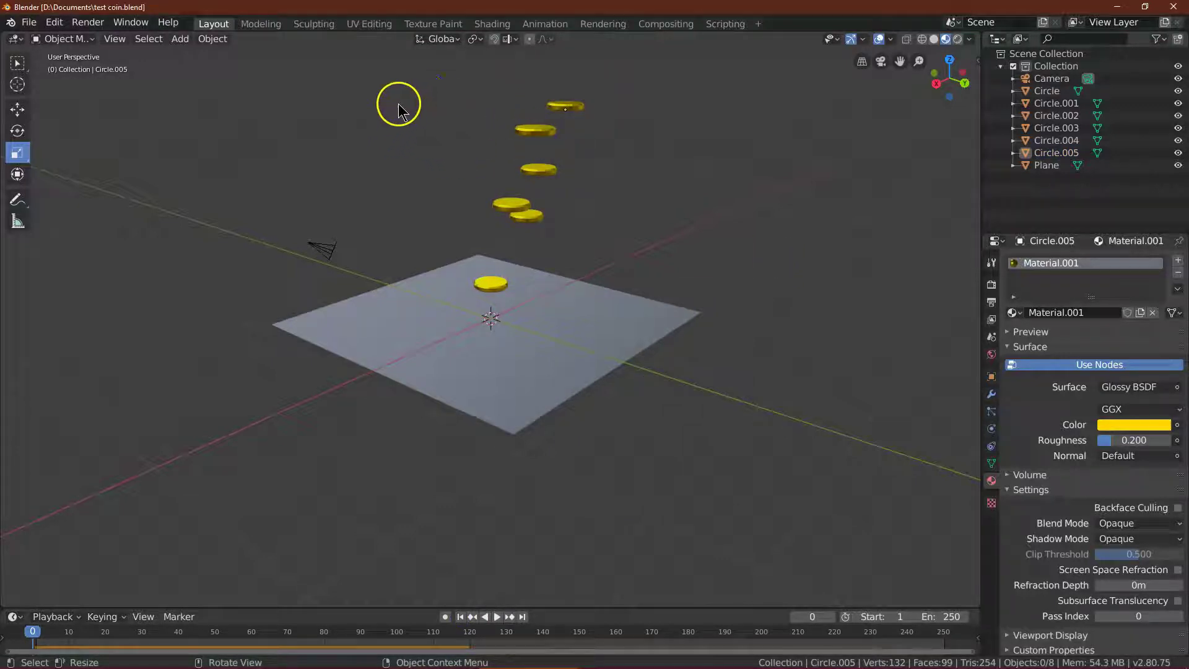
Step: Box-select the five floating coins and drop a linked copy of them above the plane
click(16, 62)
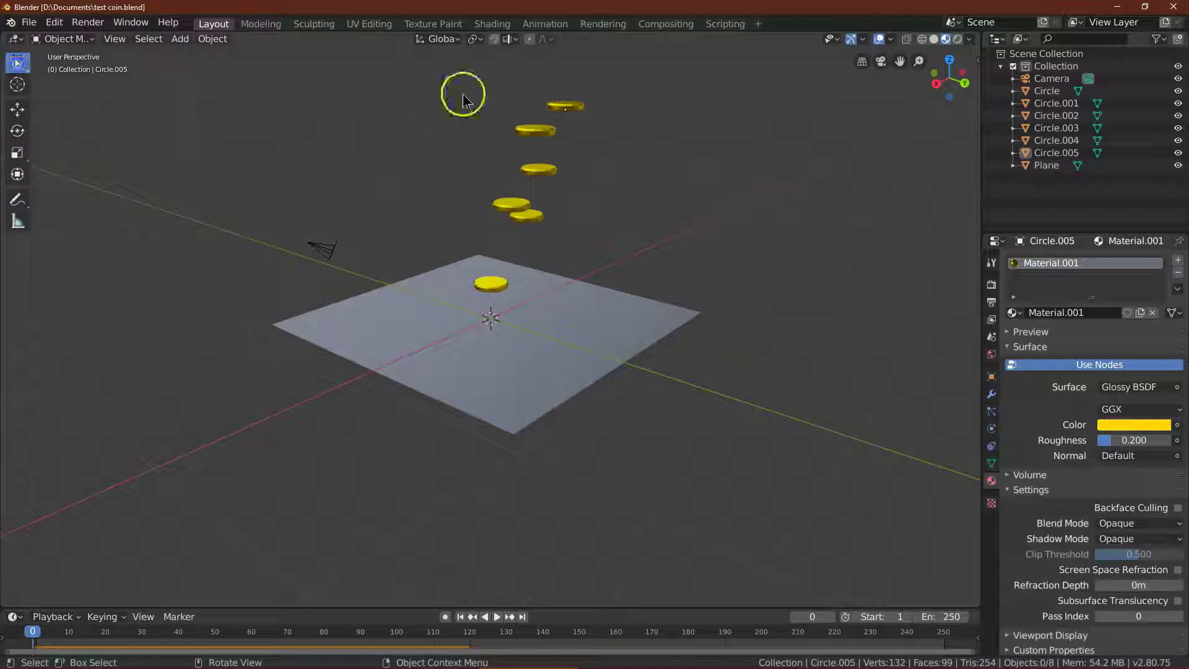
drag(427, 64, 613, 221)
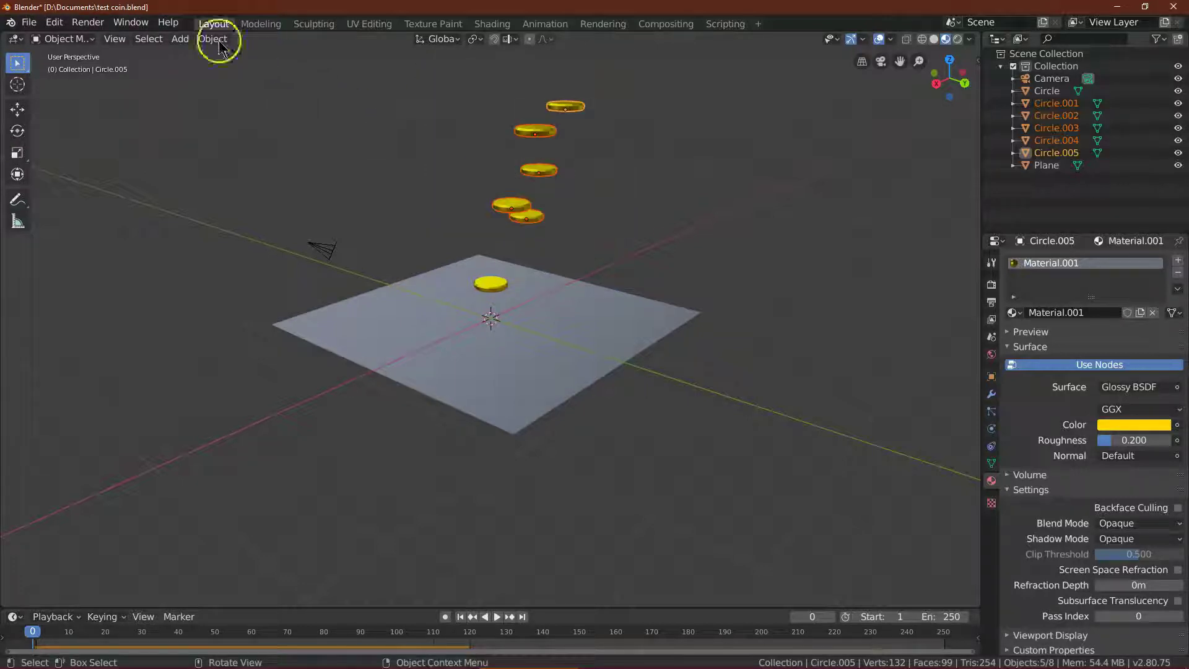
click(231, 42)
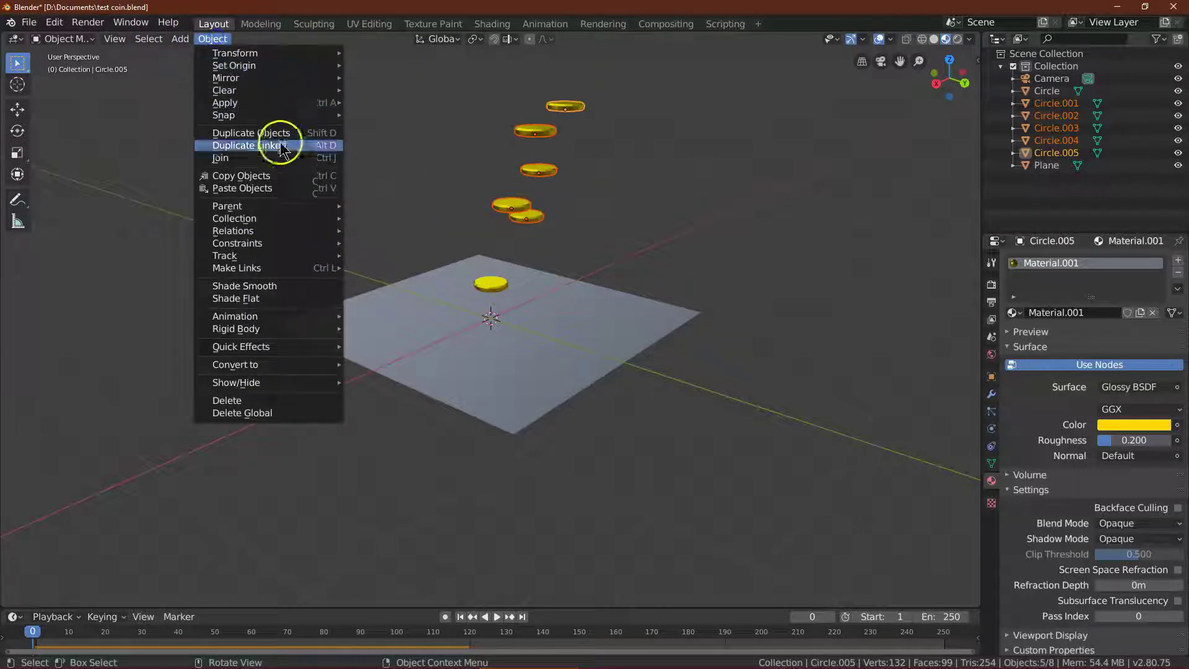
click(272, 143)
click(199, 128)
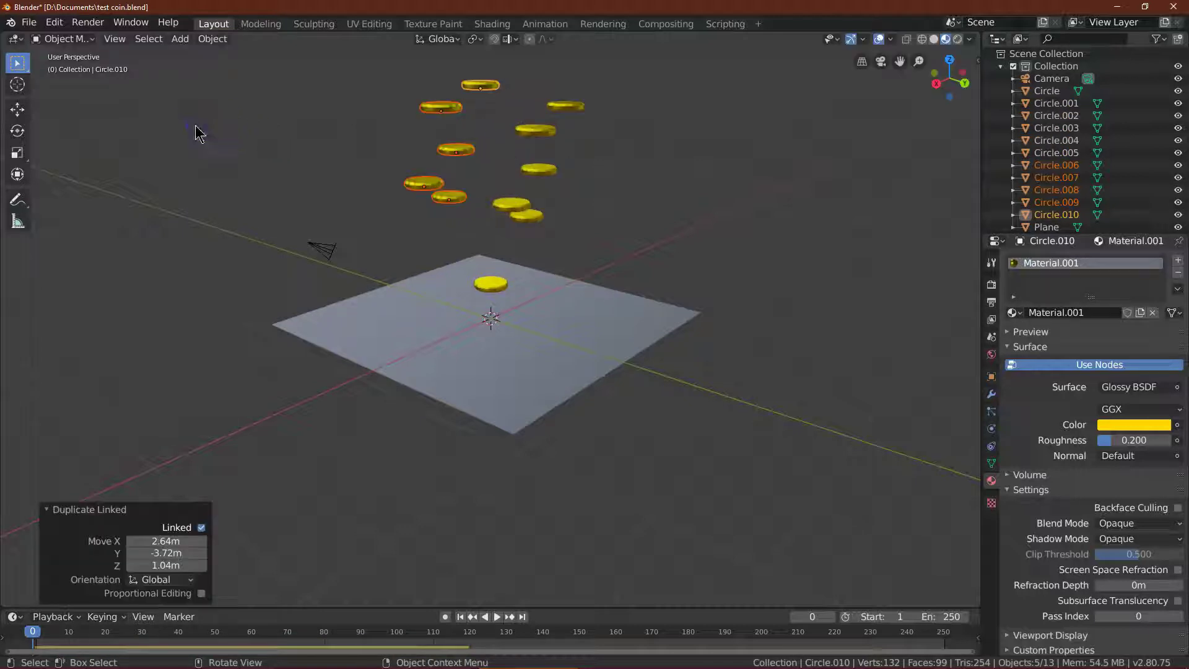
Step: Place two more linked batches of five coins above the plane, up to Circle.020
click(210, 39)
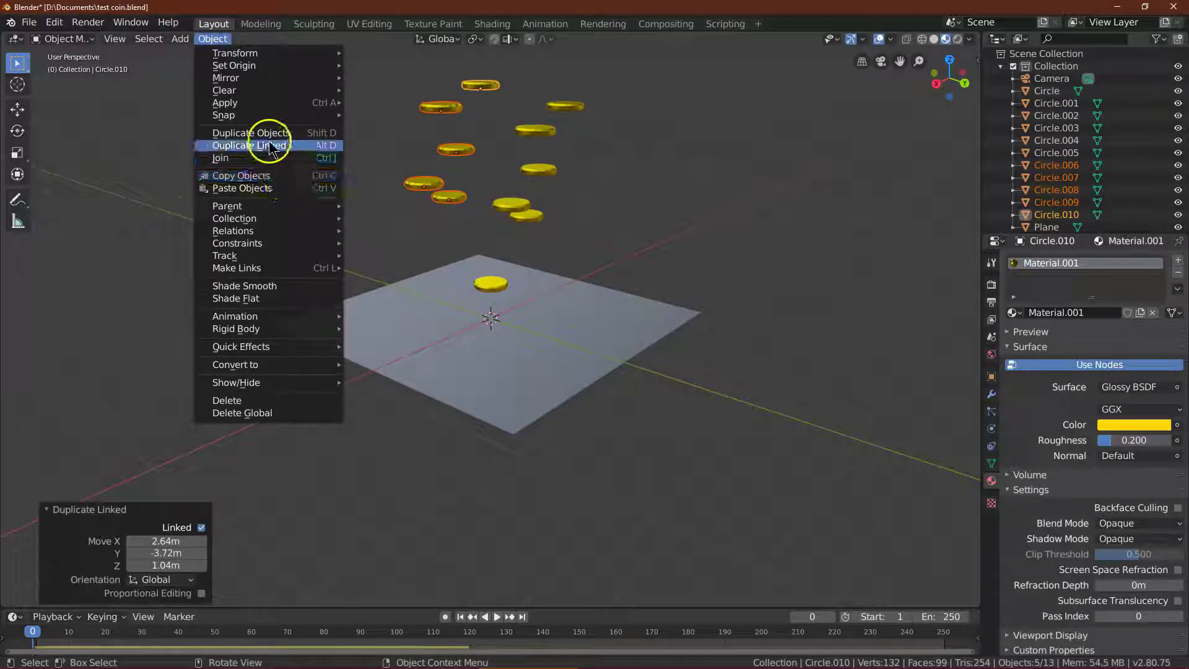
click(310, 144)
click(423, 155)
click(212, 38)
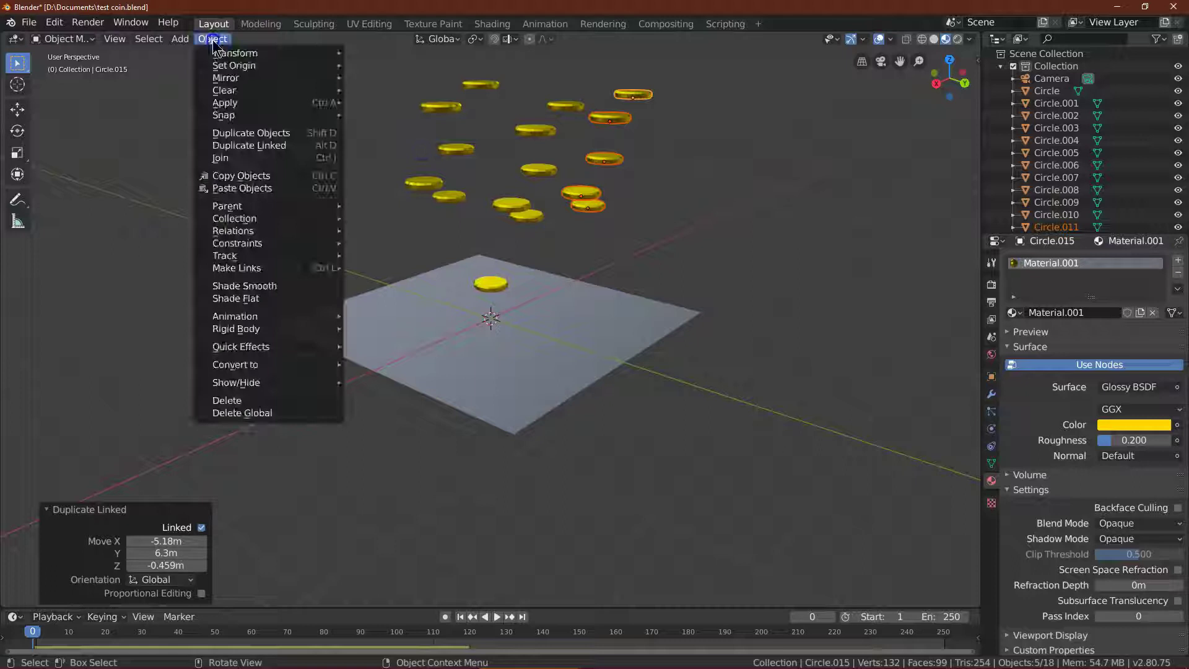
click(252, 149)
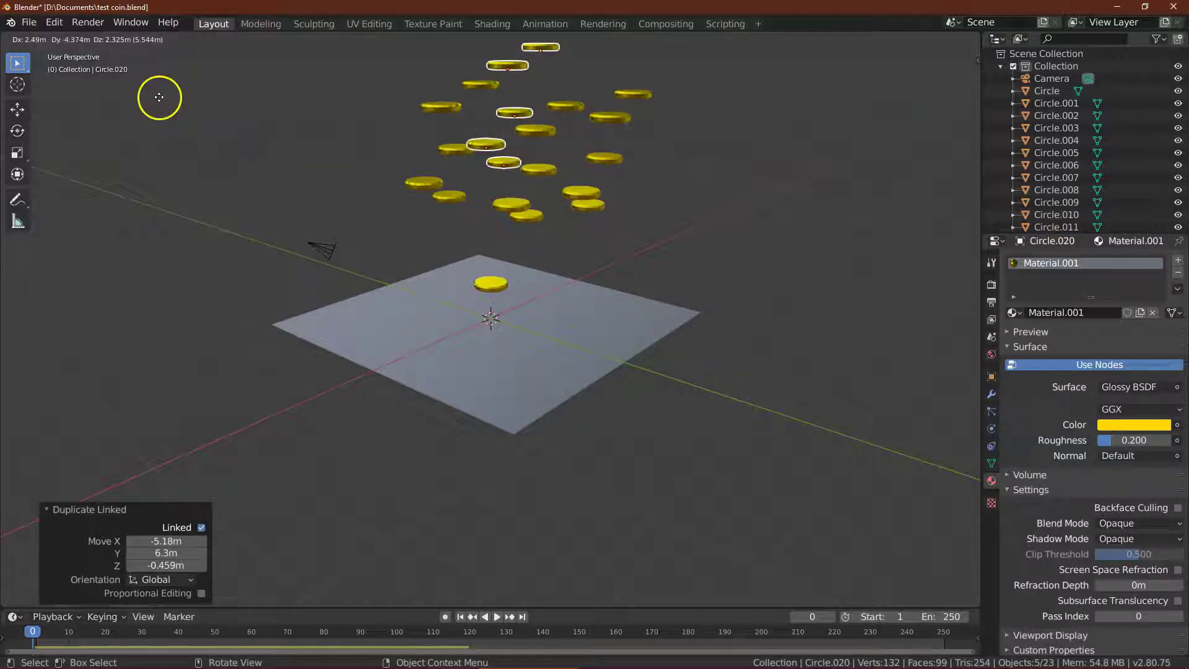
click(159, 96)
drag(936, 84, 597, 433)
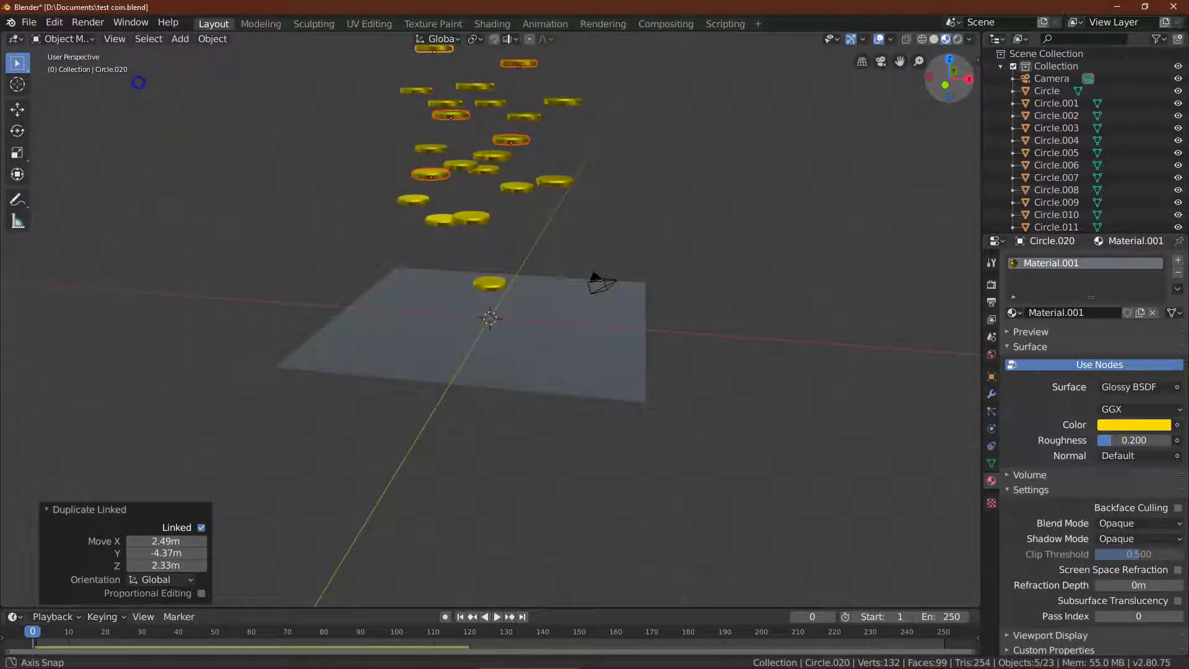
click(496, 617)
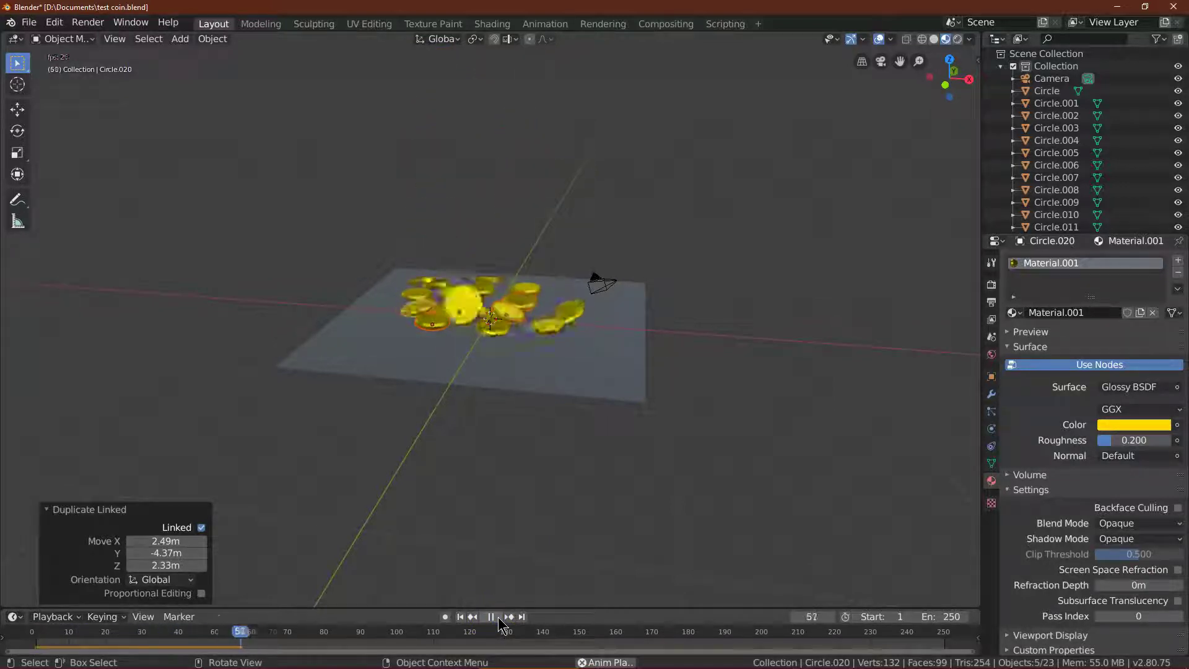
click(495, 617)
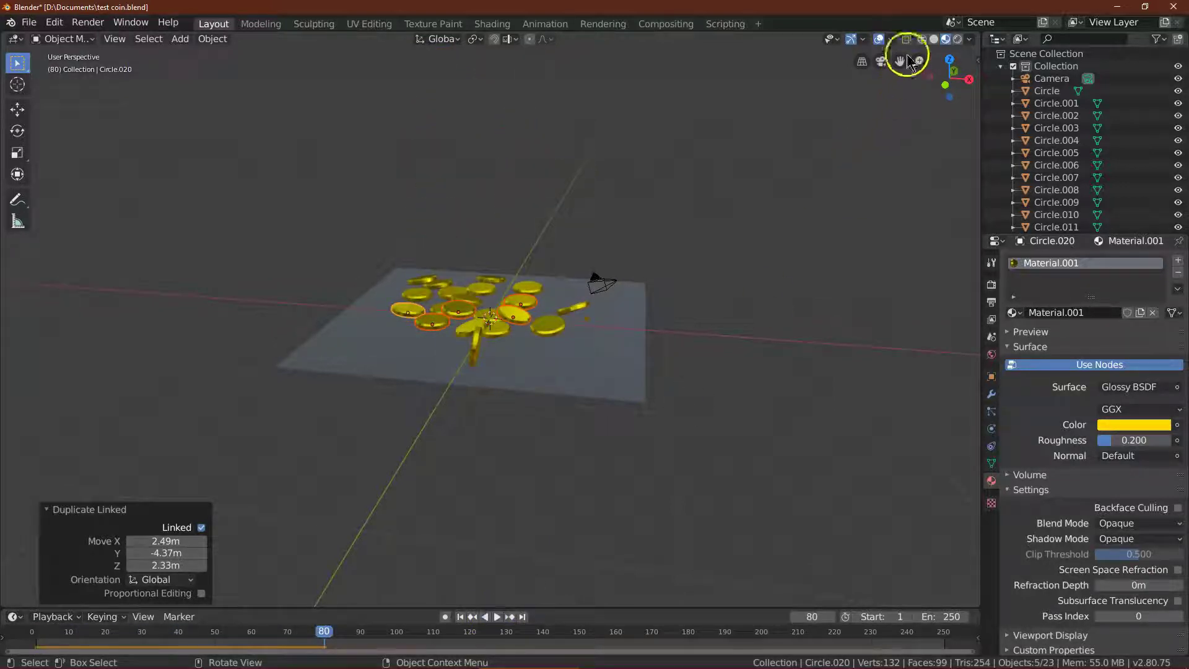
click(881, 61)
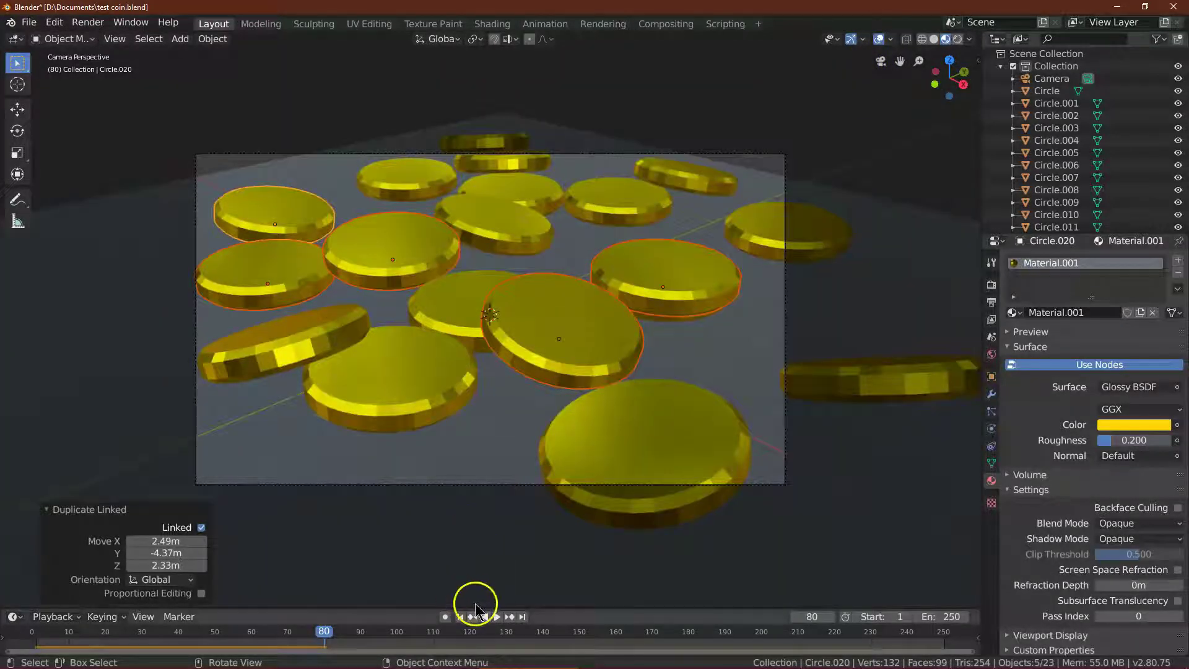
click(461, 617)
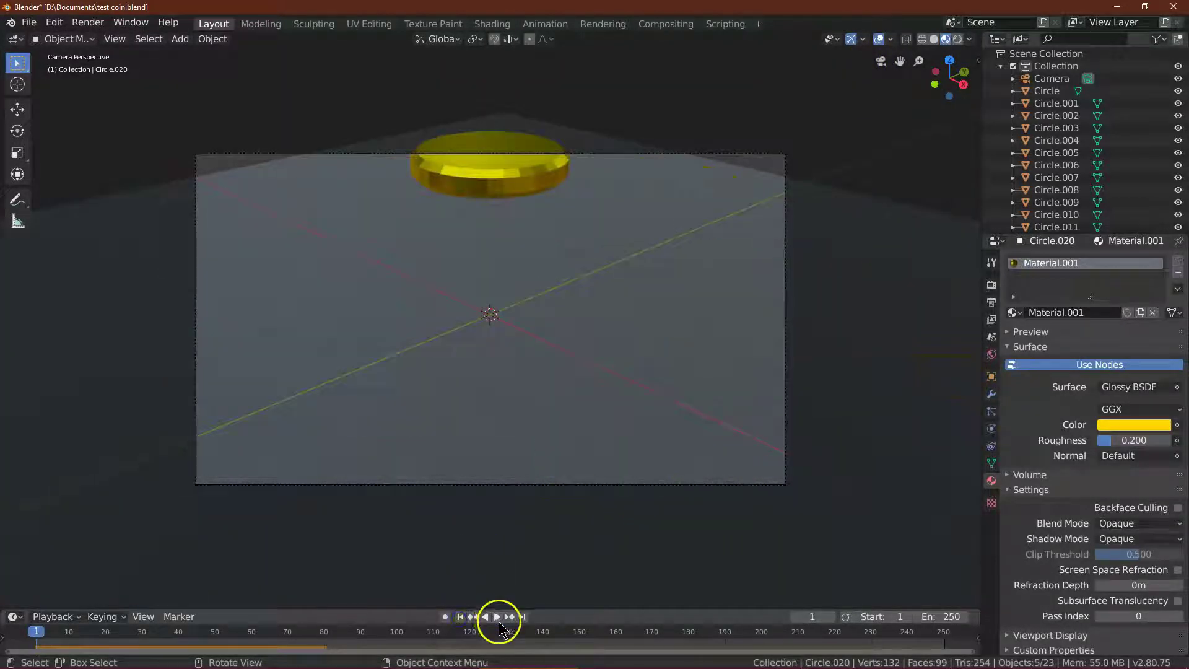
click(498, 619)
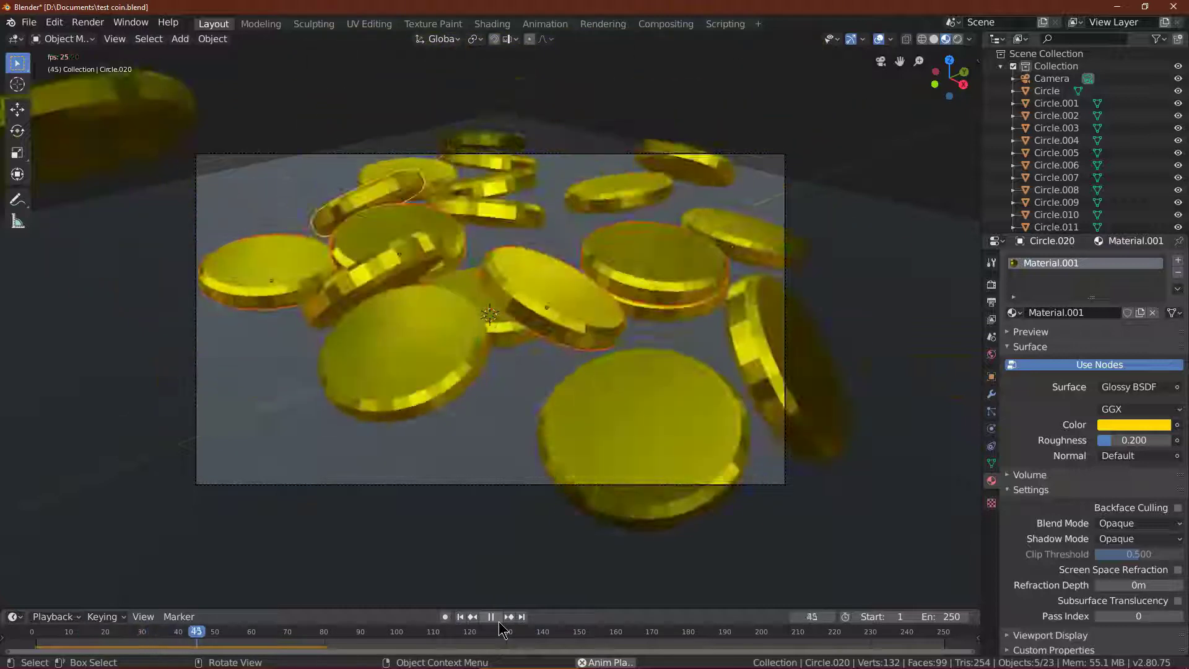
click(495, 620)
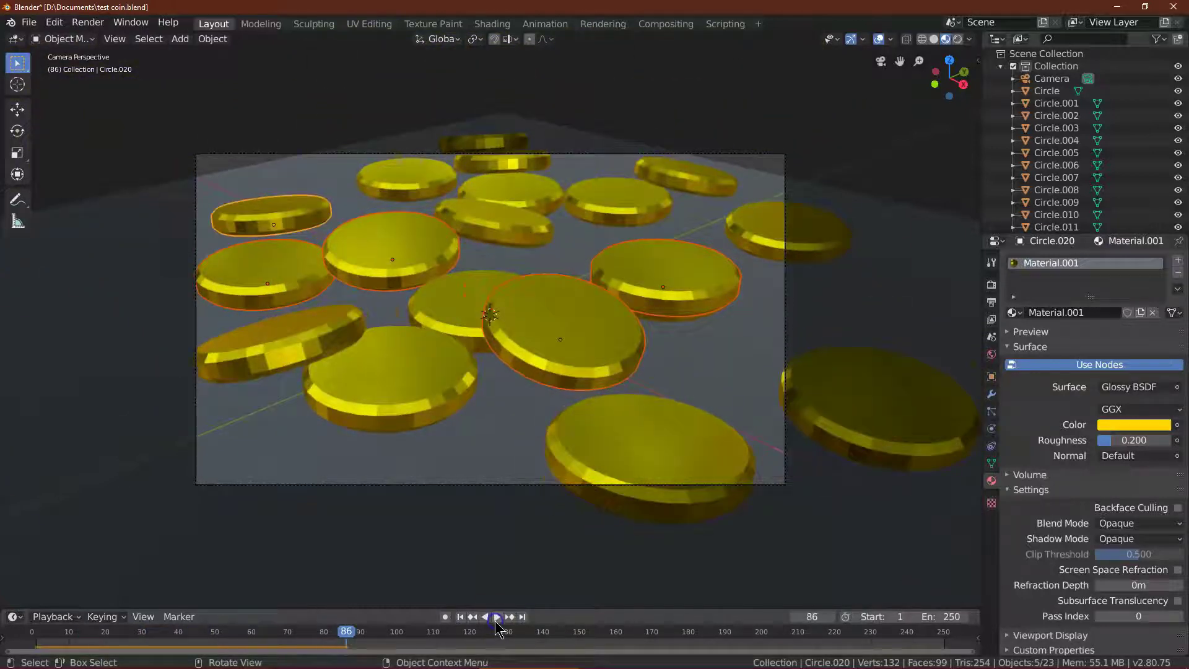
click(461, 617)
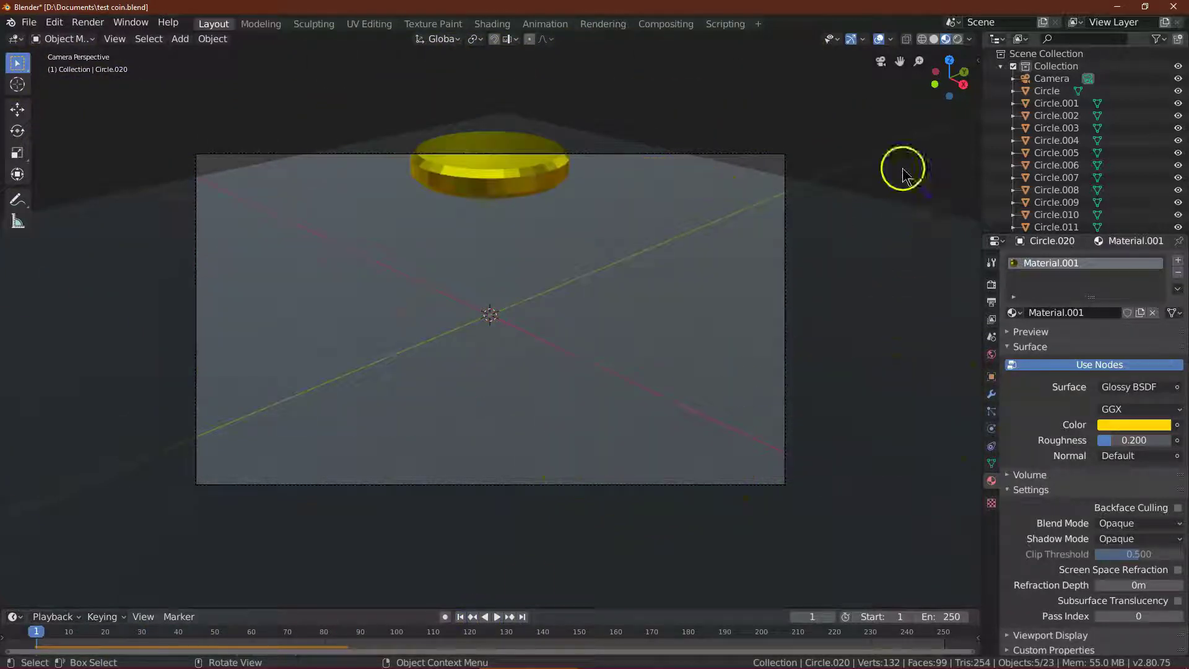
click(882, 61)
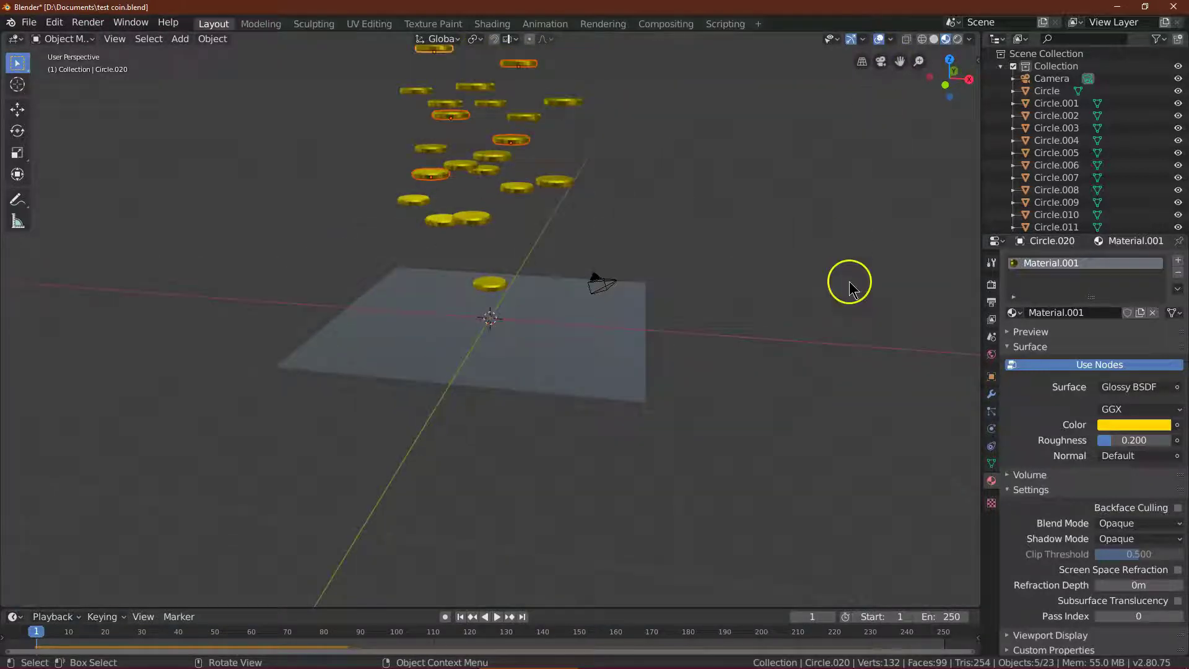
Step: Undo back to the single coin Circle, then box-select the twenty floating coins
key(ctrl+z)
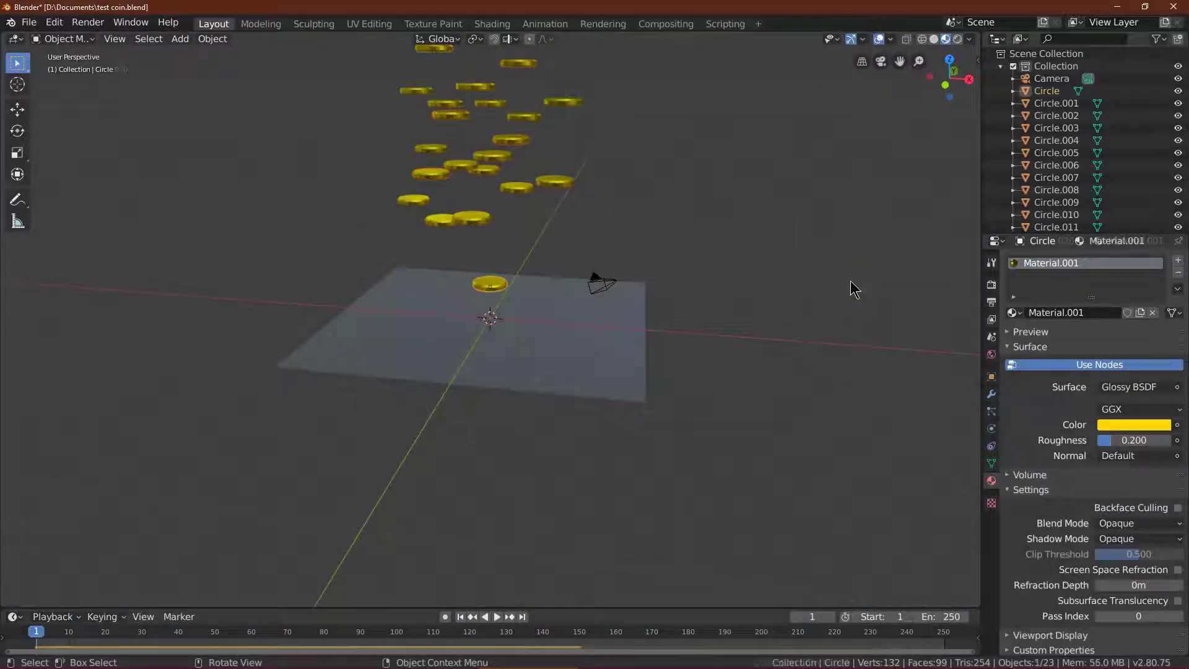
mouse_move(970, 79)
mouse_down()
mouse_move(917, 82)
mouse_move(929, 93)
mouse_move(951, 79)
mouse_up()
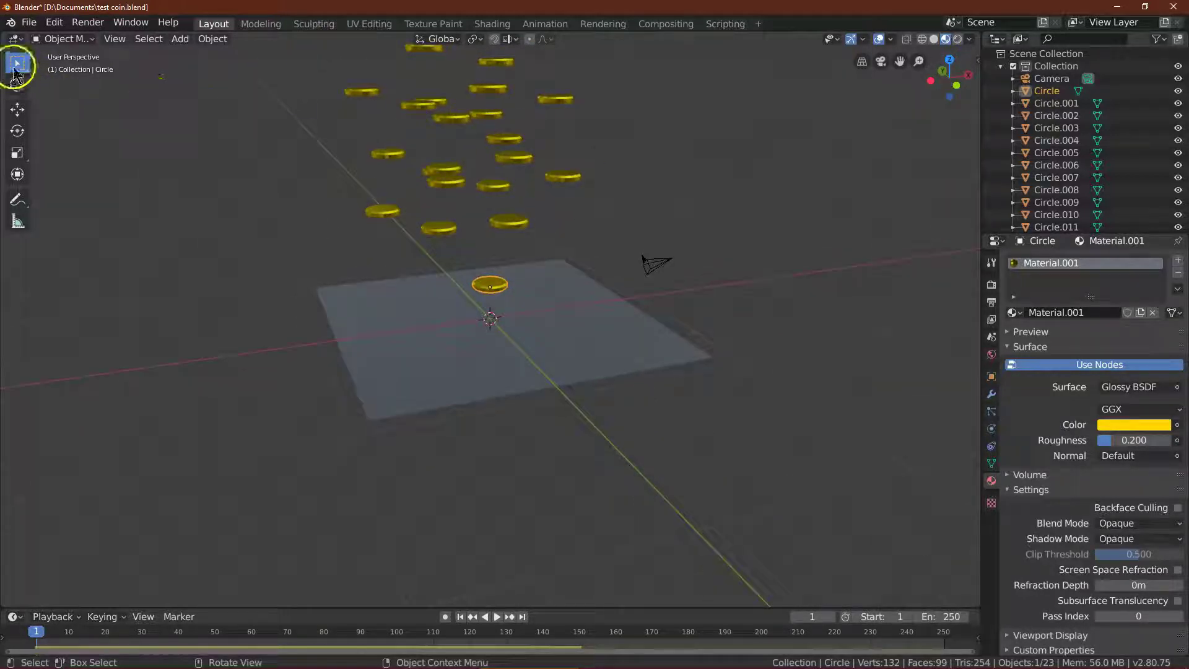
drag(329, 43, 591, 241)
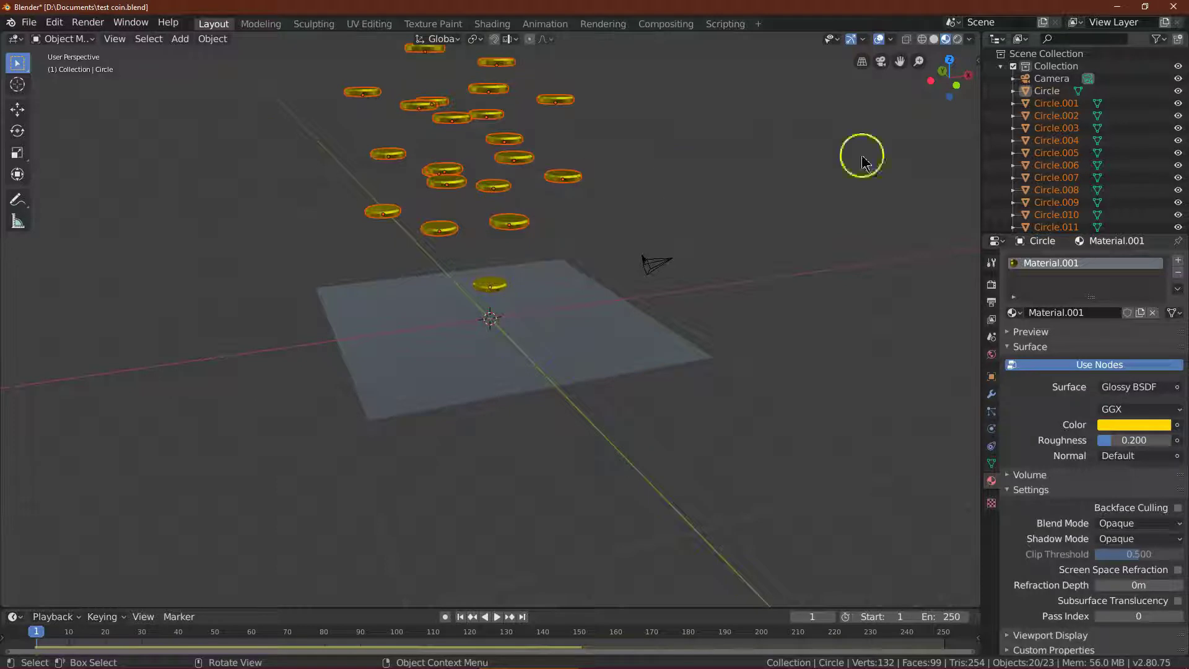
drag(968, 73, 855, 104)
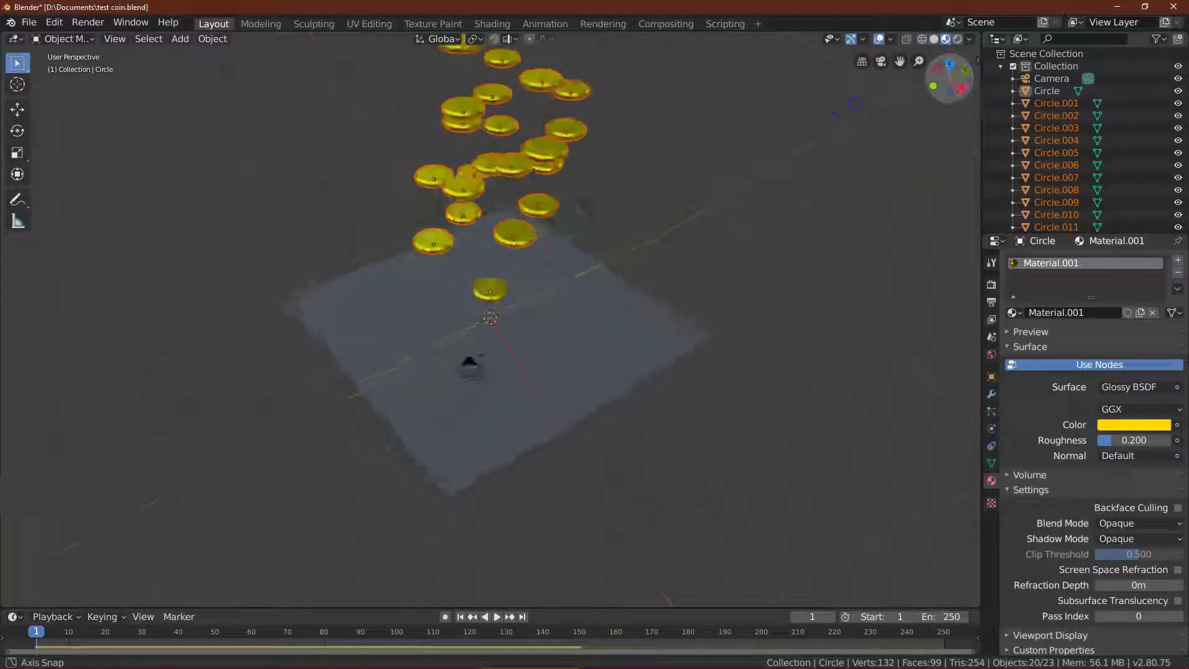
drag(469, 363, 647, 277)
scroll(573, 242, down, 3)
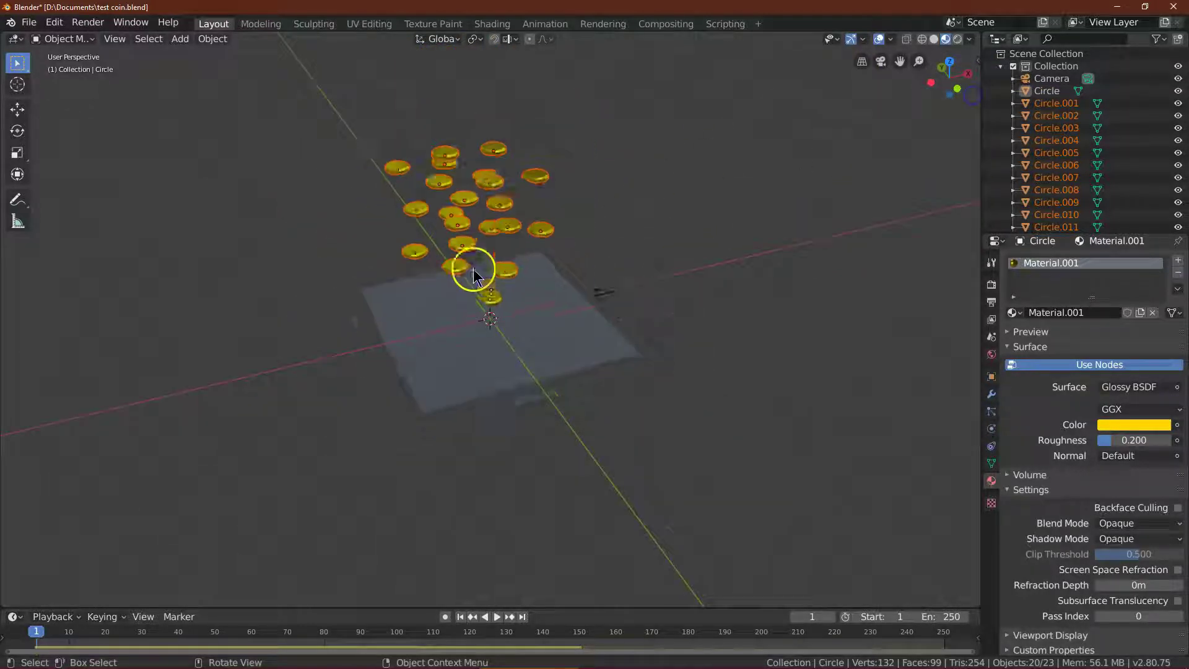
Step: Place a batch of 20 linked coin copies higher above the others
click(211, 38)
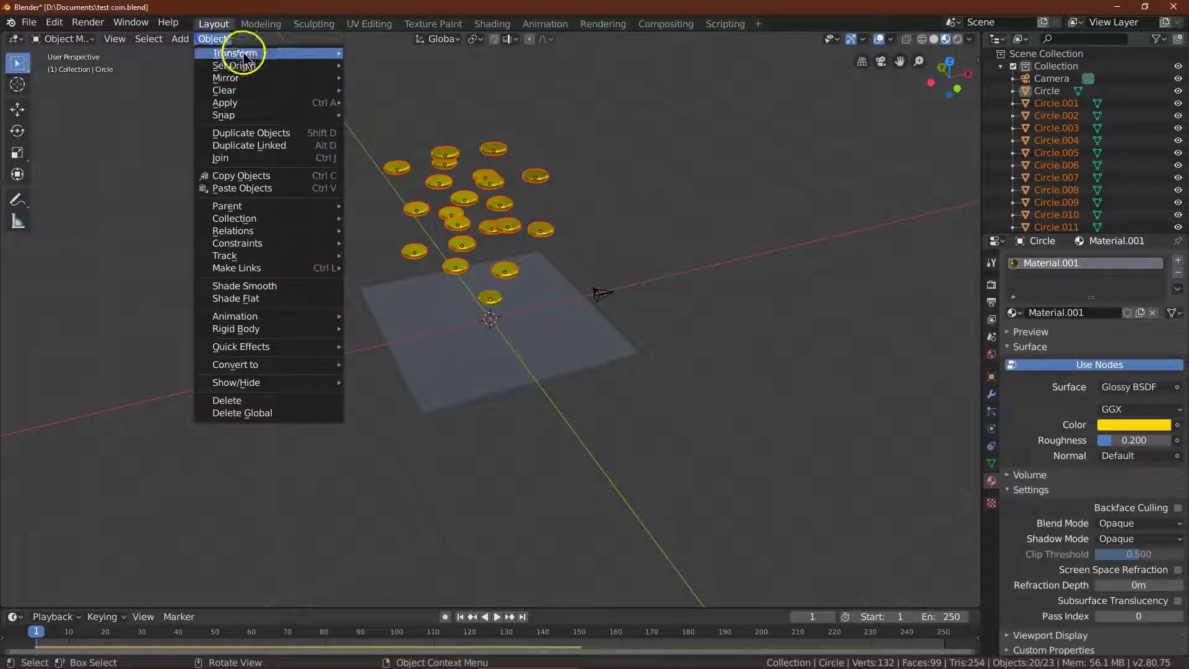
mouse_move(270, 58)
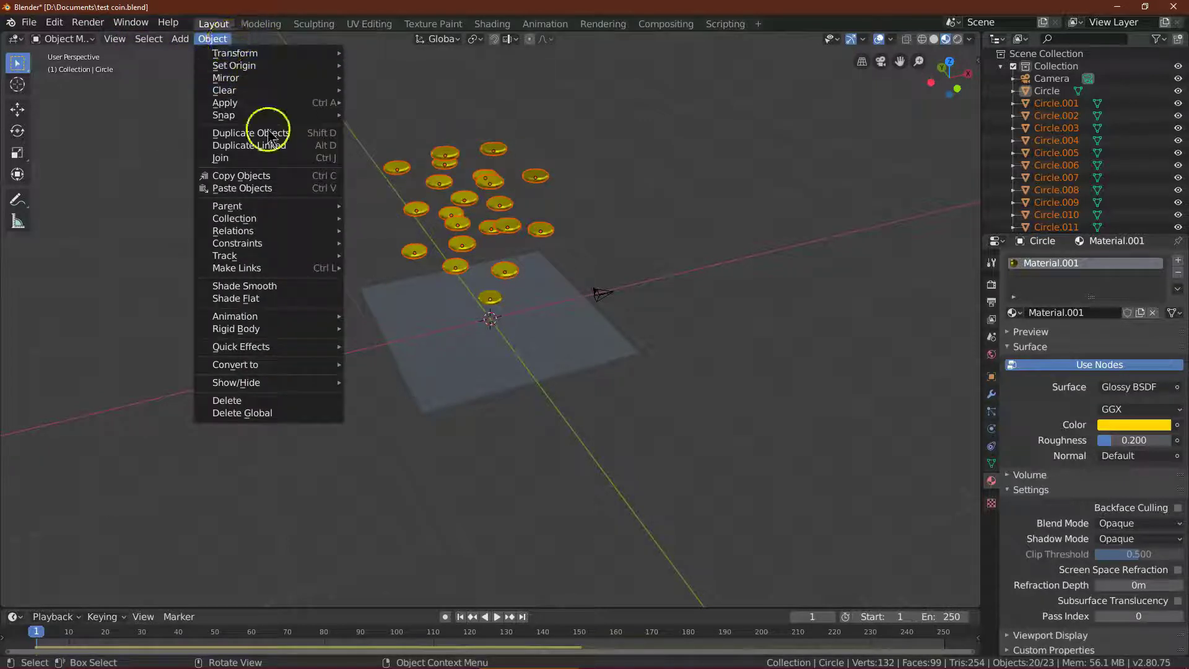
click(273, 146)
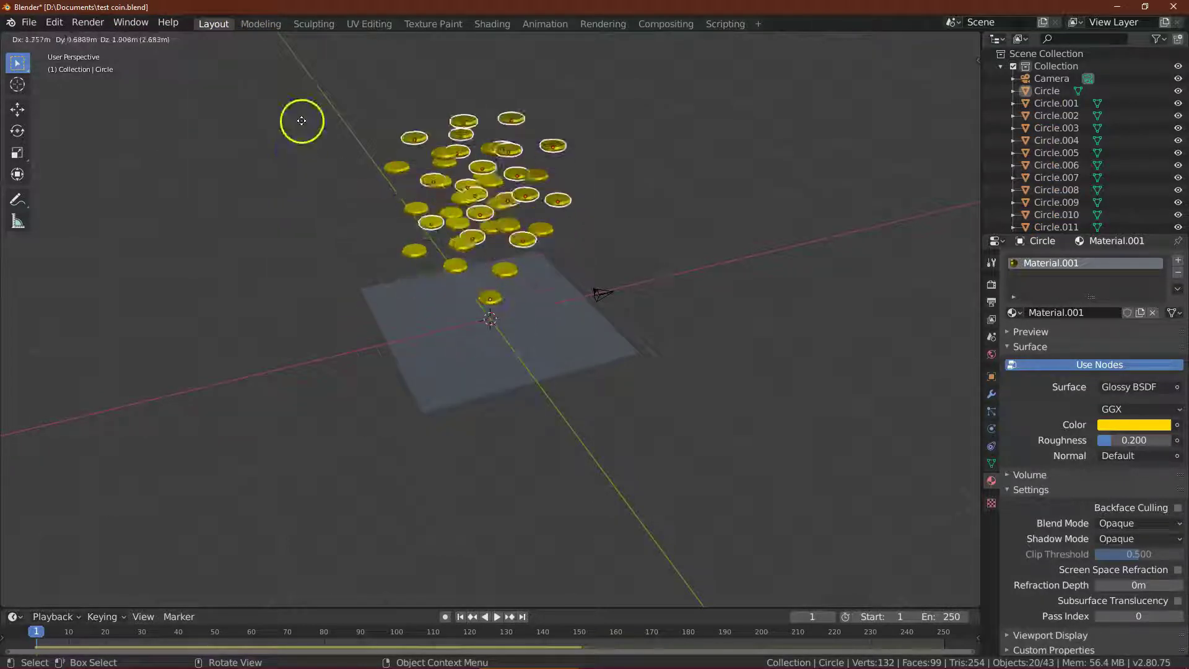
click(300, 92)
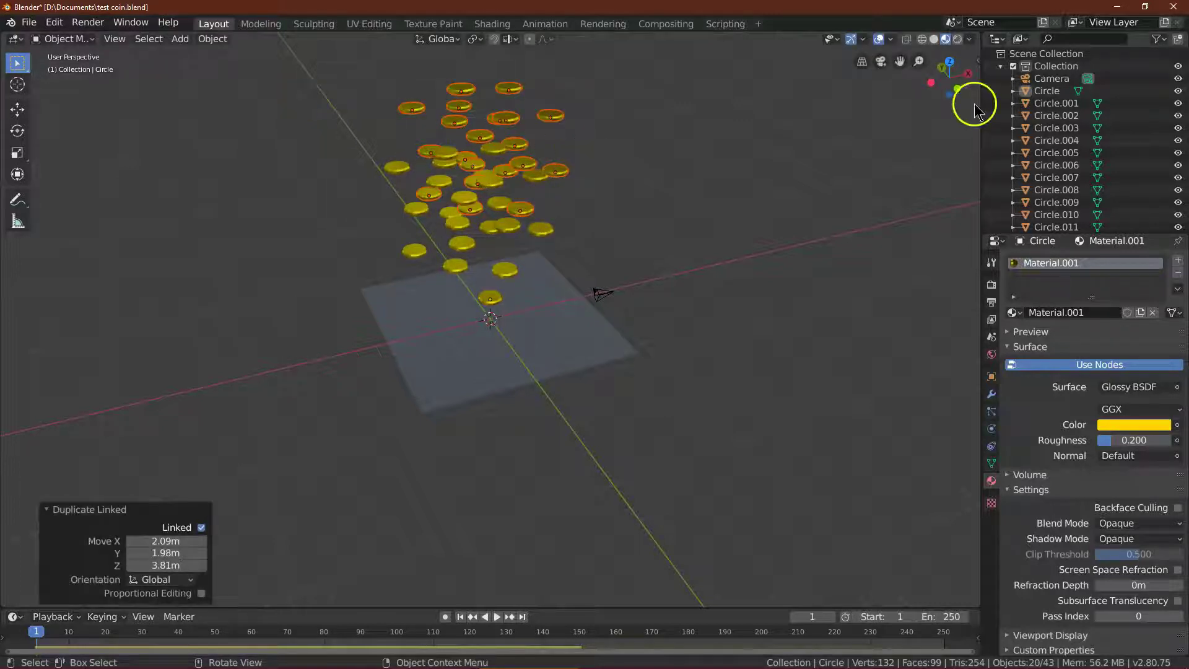
Step: Add a second batch of 20 linked copies among the coins, reaching 63 objects
click(207, 39)
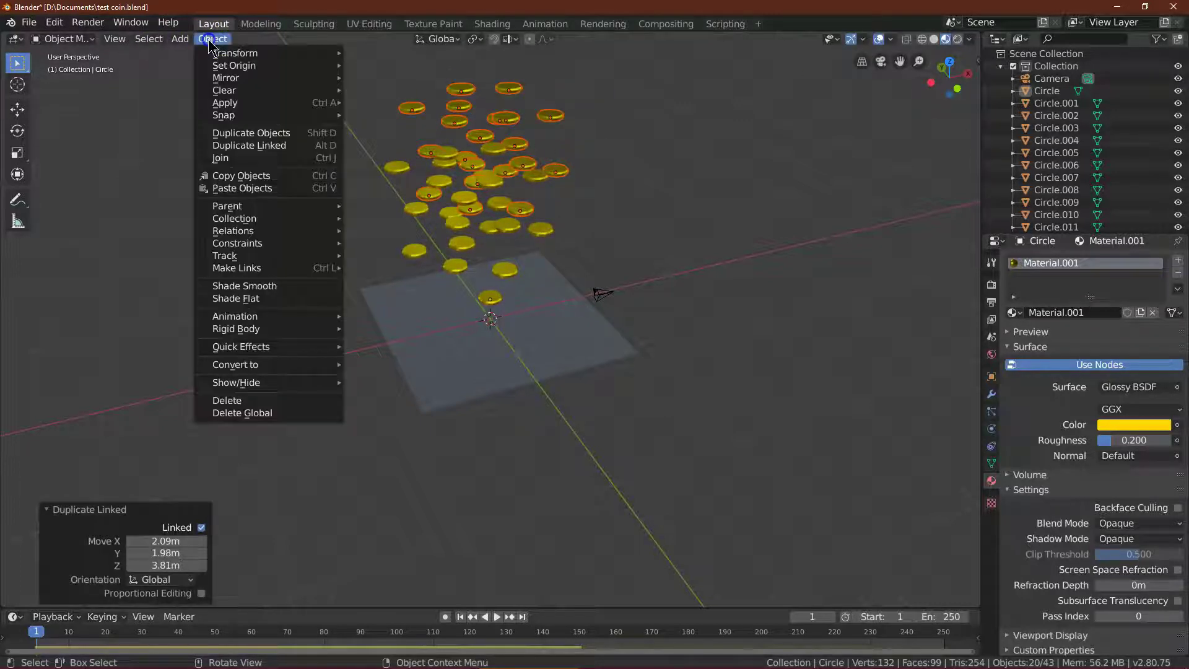
click(297, 147)
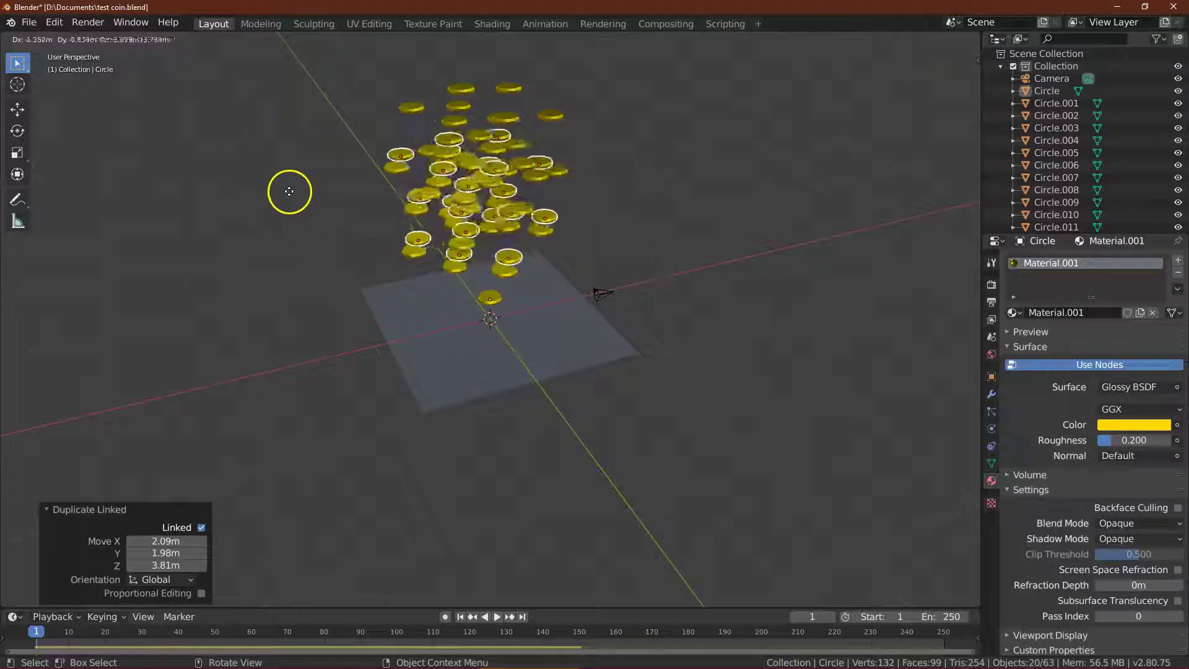
click(243, 165)
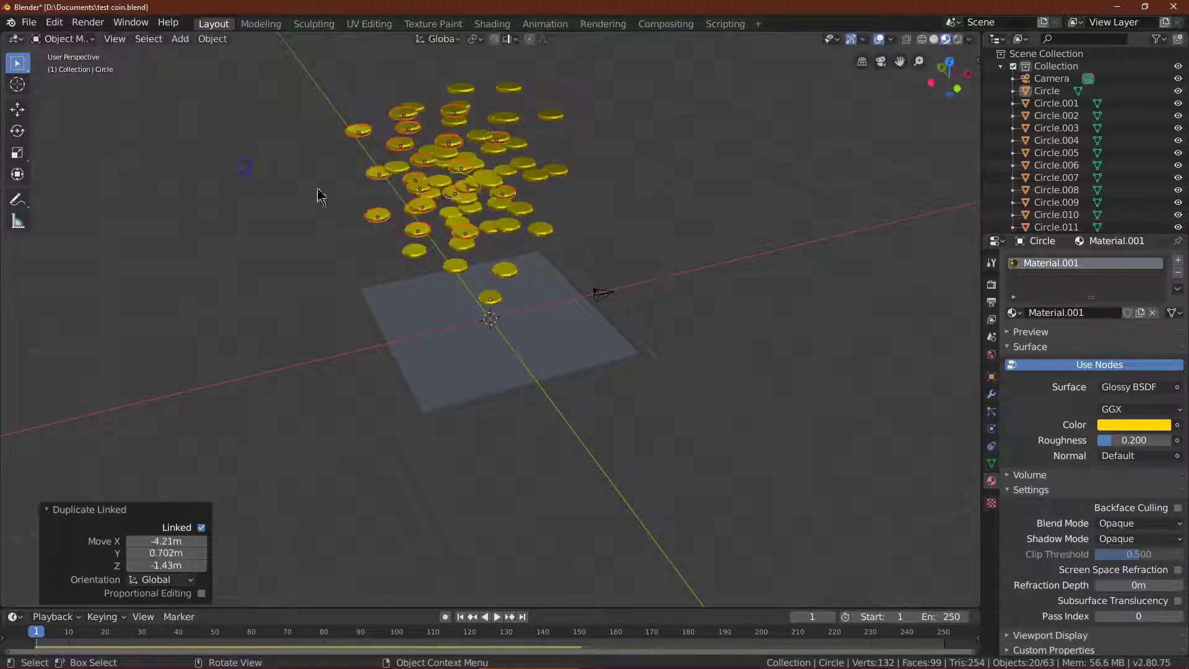
drag(950, 79, 761, 74)
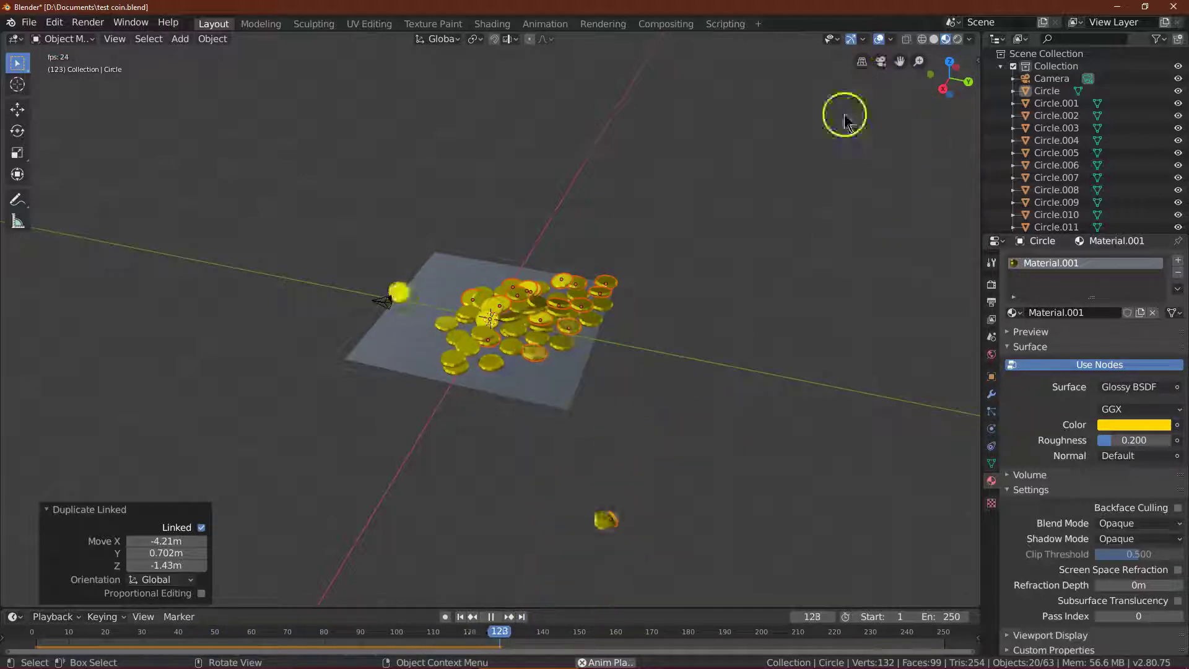
Step: Rewind the timeline and replay the coin drop through the scene camera
click(459, 617)
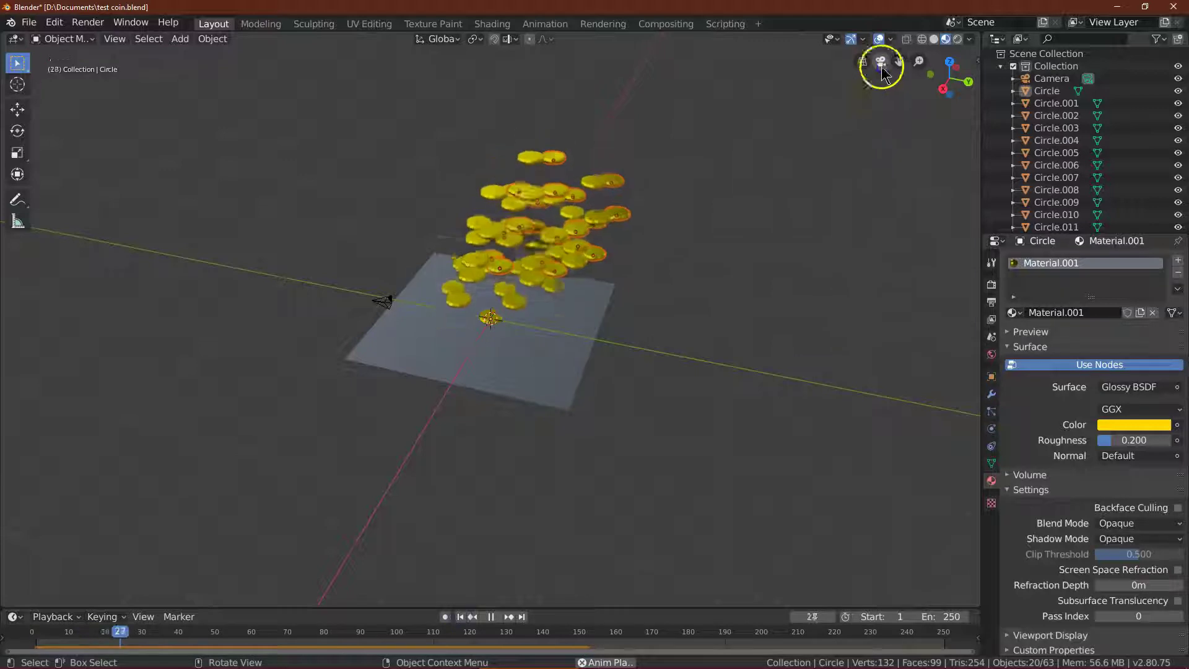
click(882, 64)
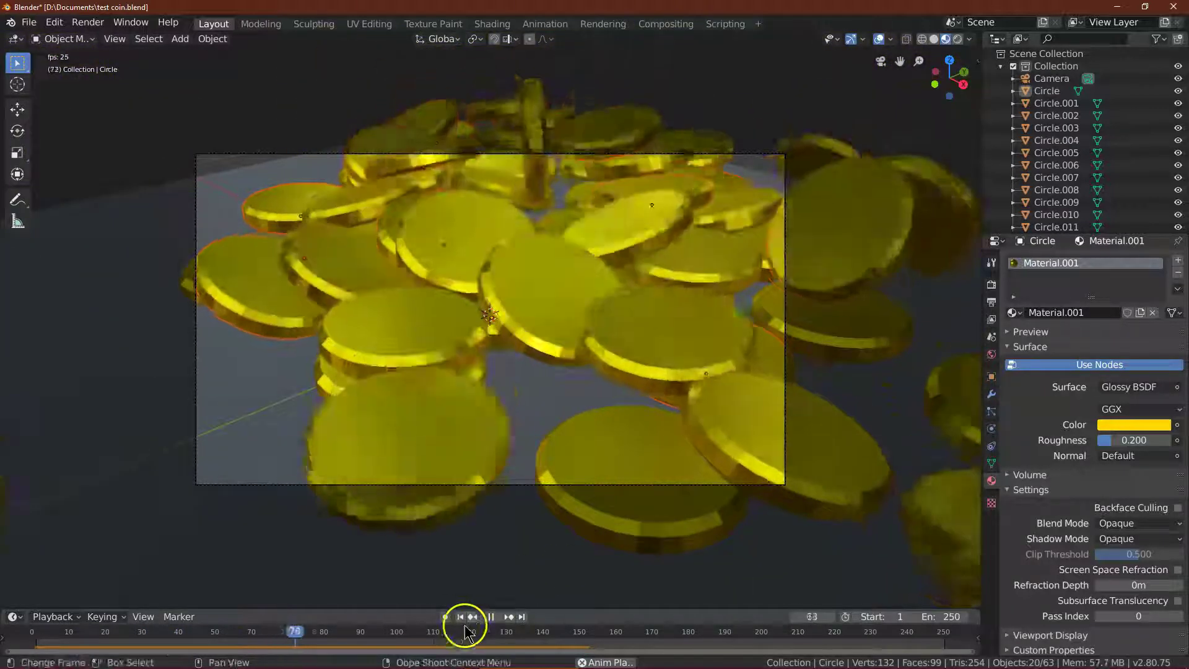
click(461, 617)
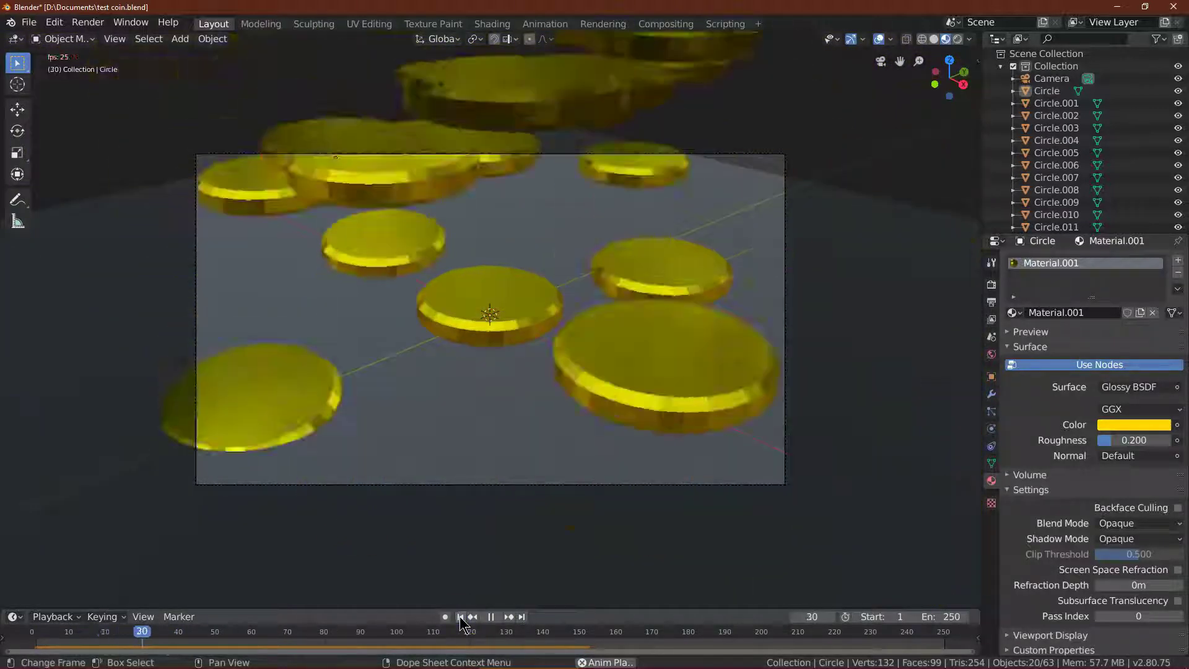